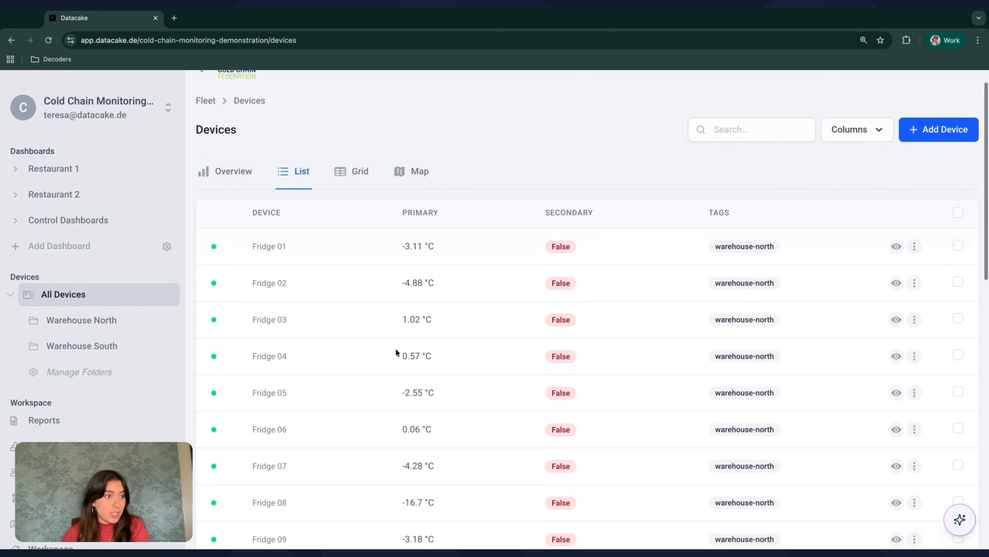
Open the AI Assistant from the sparkle menu beside the device list and start a new, empty chat
{"action": "scroll", "coordinate": [396, 349], "scroll_direction": "down", "scroll_amount": 10}
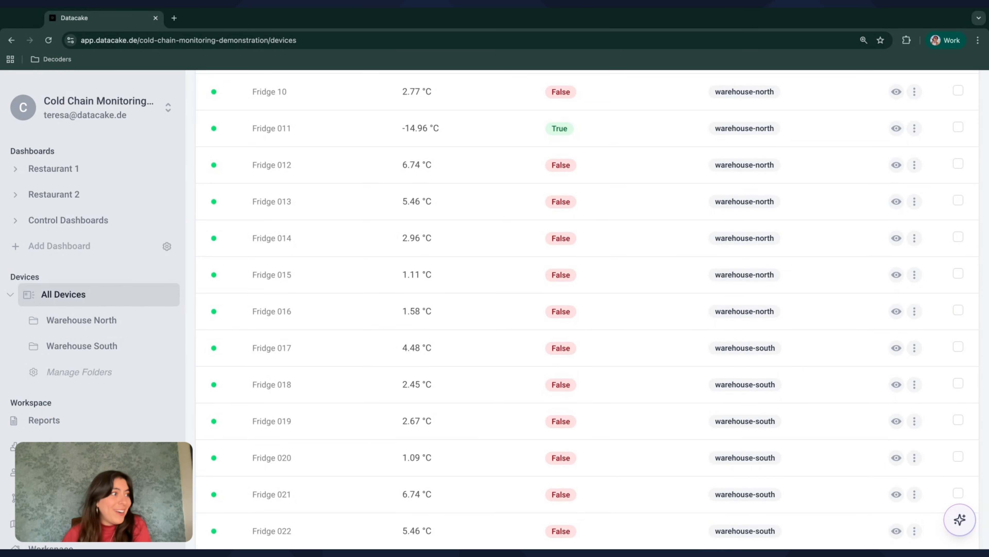
{"action": "scroll", "coordinate": [394, 374], "scroll_direction": "down", "scroll_amount": 1}
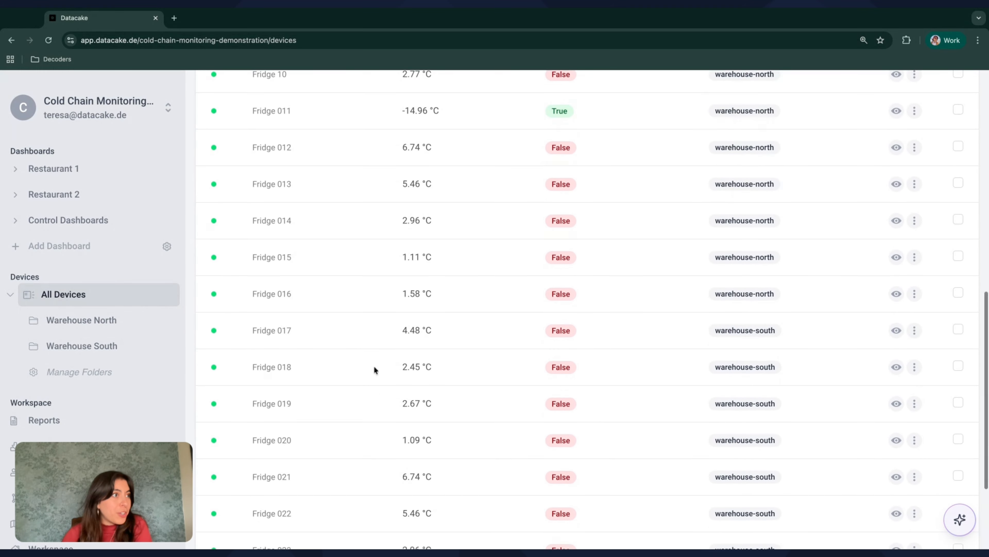
{"action": "scroll", "coordinate": [374, 366], "scroll_direction": "up", "scroll_amount": 4}
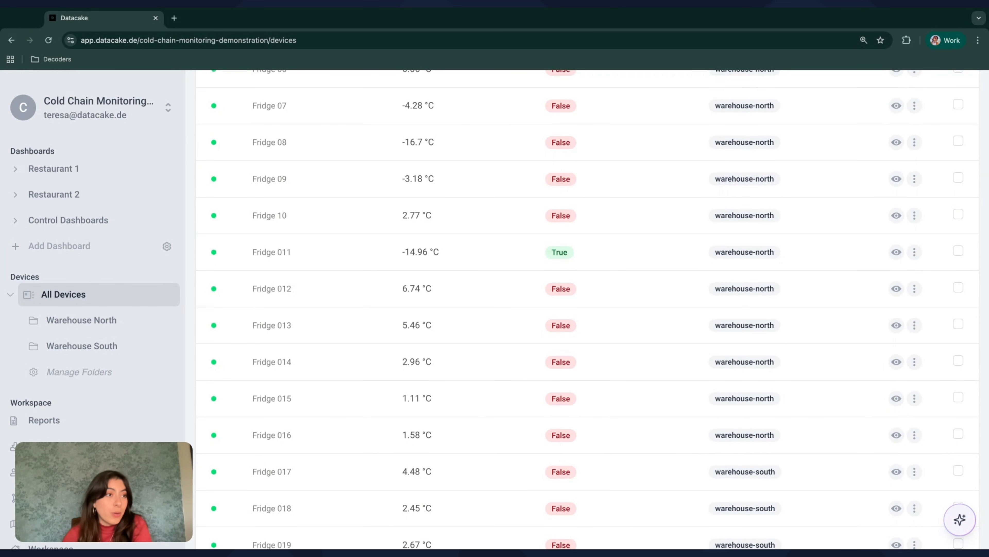
{"action": "scroll", "coordinate": [740, 314], "scroll_direction": "down", "scroll_amount": 5}
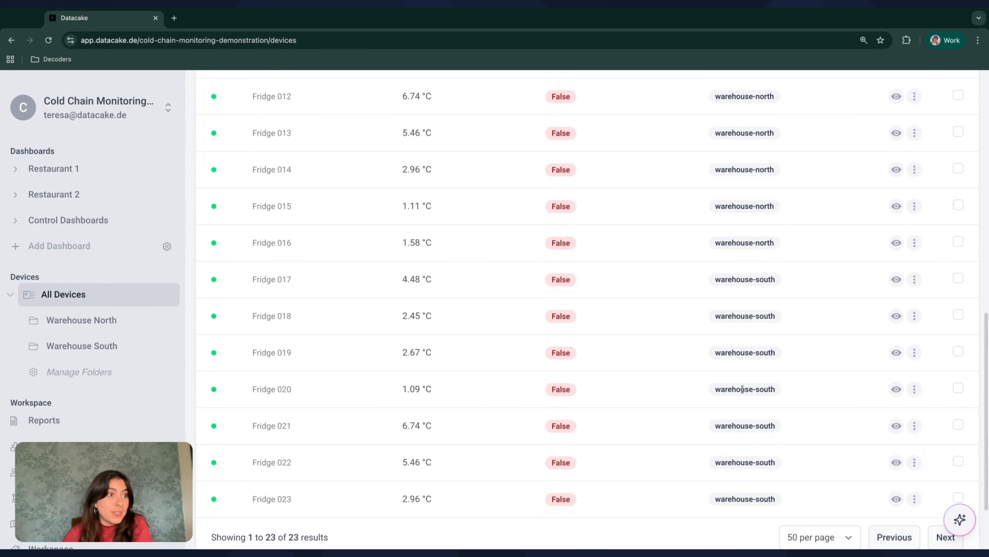
{"action": "scroll", "coordinate": [739, 404], "scroll_direction": "up", "scroll_amount": 2}
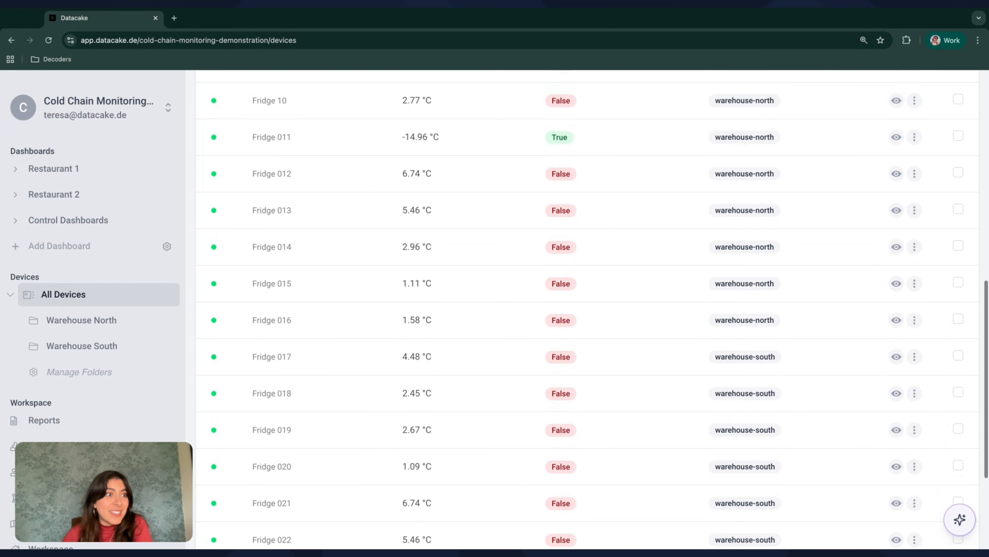
{"action": "scroll", "coordinate": [739, 390], "scroll_direction": "down", "scroll_amount": 1}
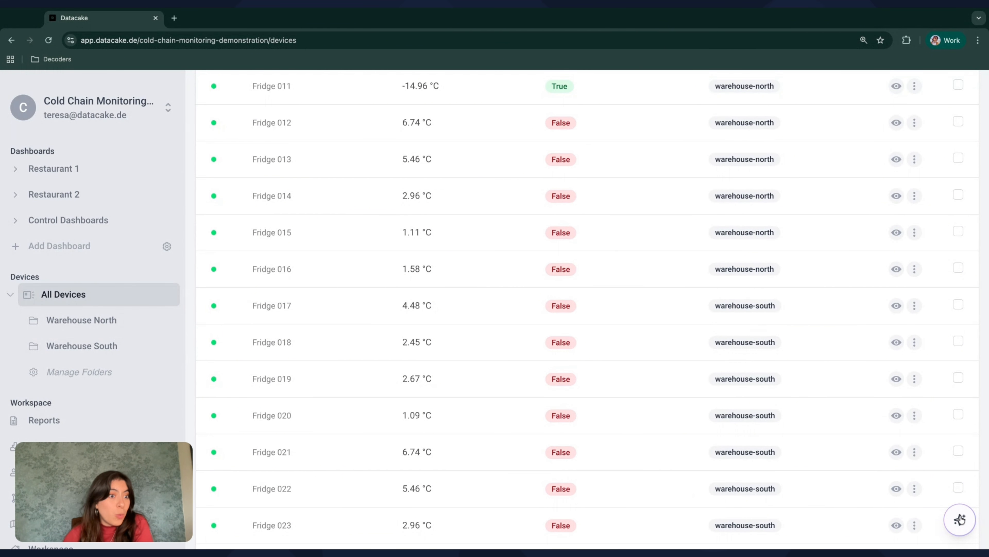
{"action": "left_click", "coordinate": [960, 519]}
{"action": "left_click", "coordinate": [930, 490]}
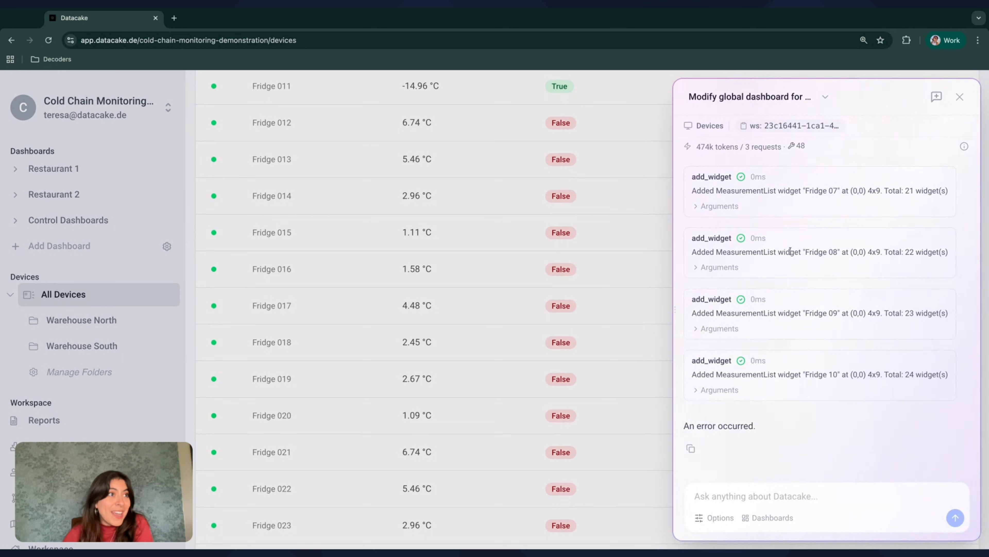
{"action": "left_click", "coordinate": [932, 100]}
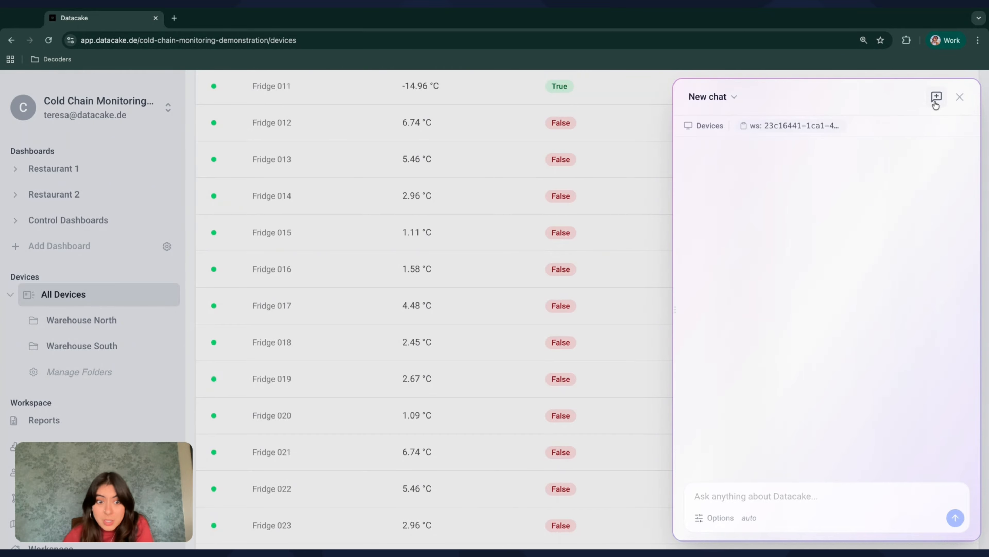
{"action": "left_click", "coordinate": [719, 496]}
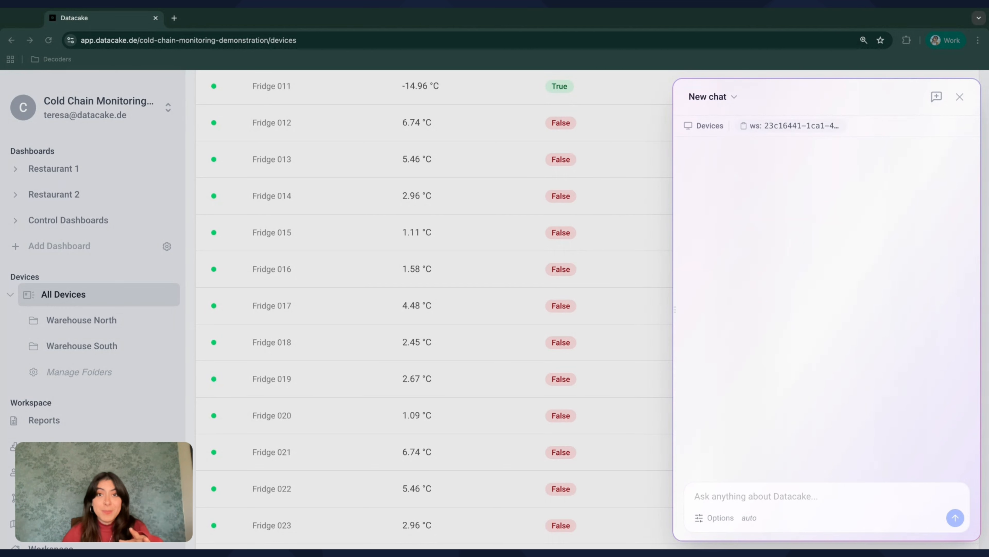
Ask for a global 'Warehouse South' dashboard with Temperature, Humidity and Trends tabs
{"action": "left_click", "coordinate": [838, 477]}
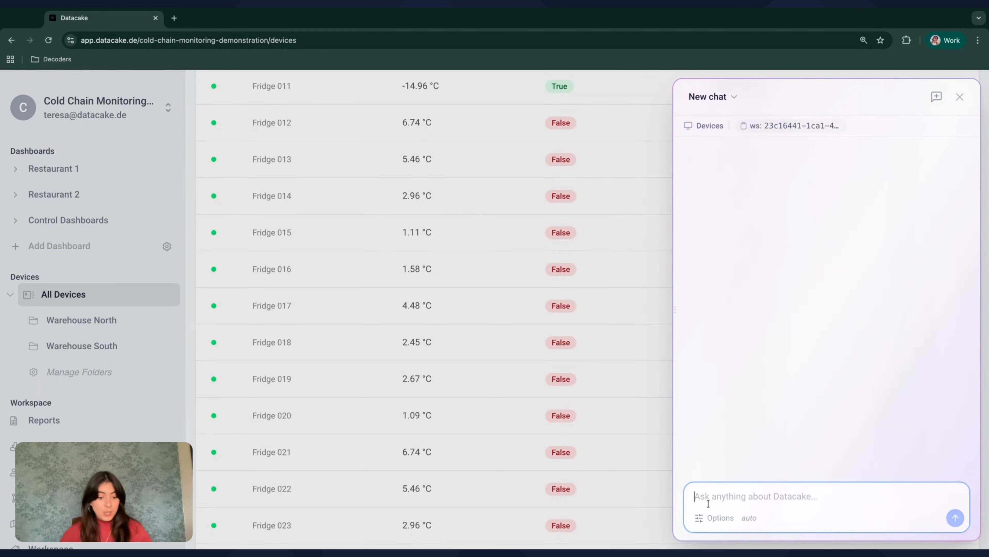
{"action": "type", "text": "Create a global dashboard called Warehouse So"}
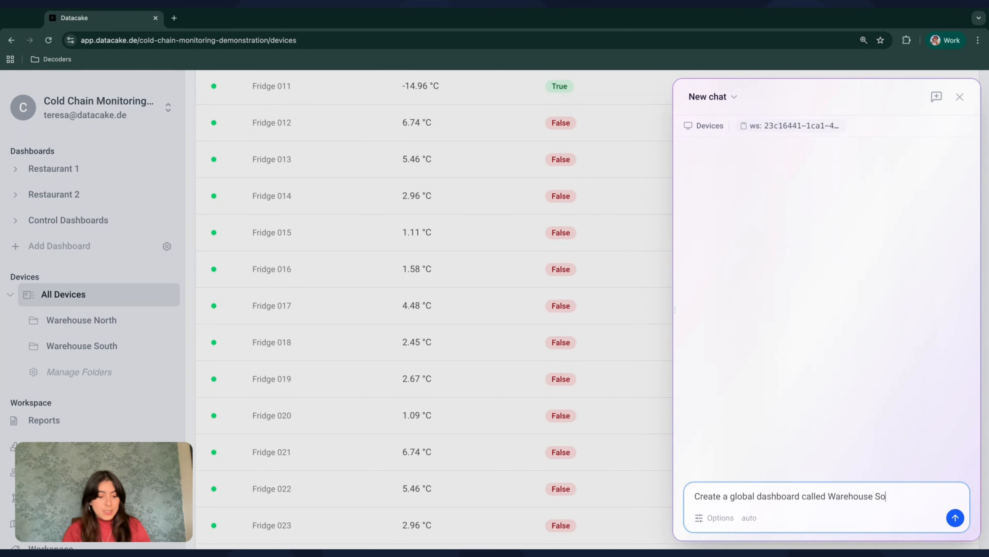
{"action": "type", "text": "uth. I want to "}
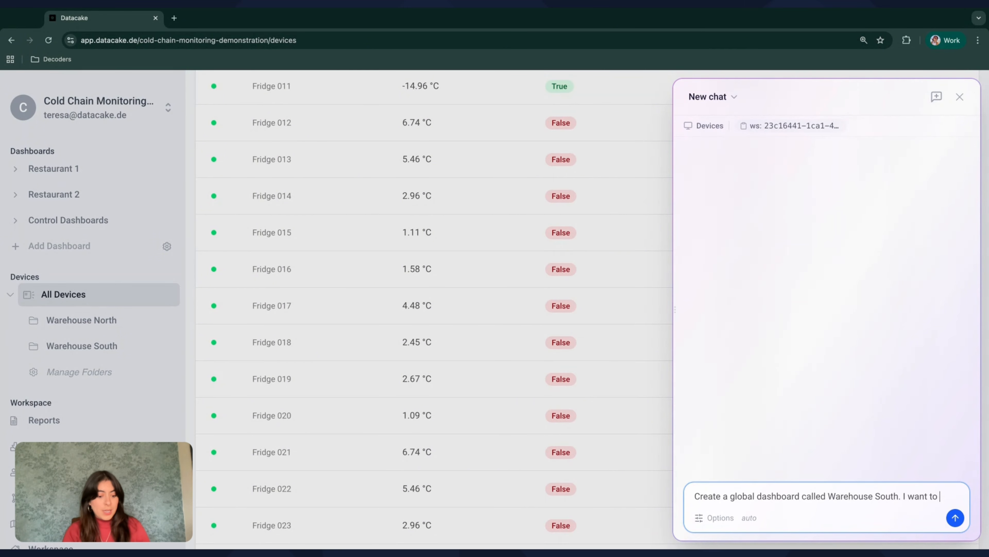
{"action": "type", "text": "have 3 tabs in it"}
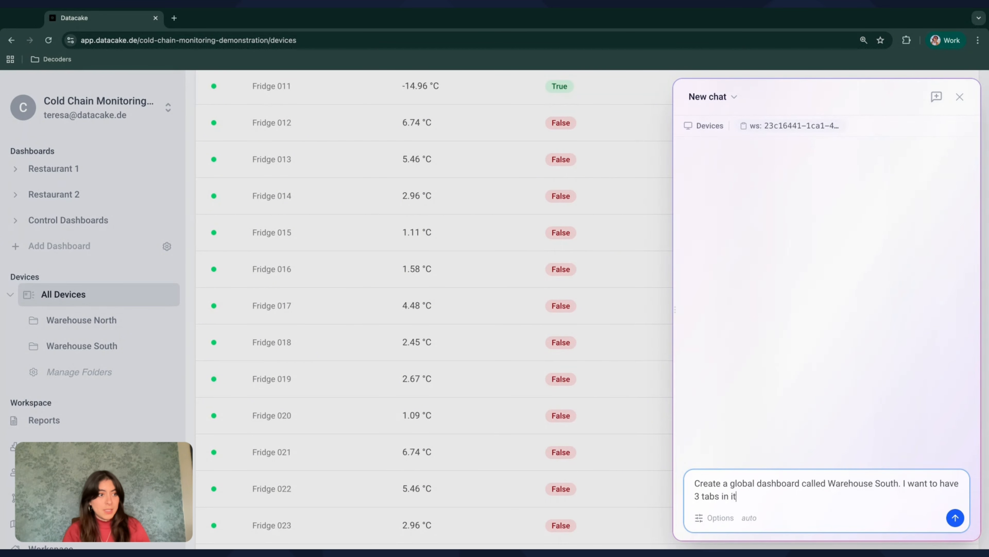
{"action": "type", "text": " called Tempe"}
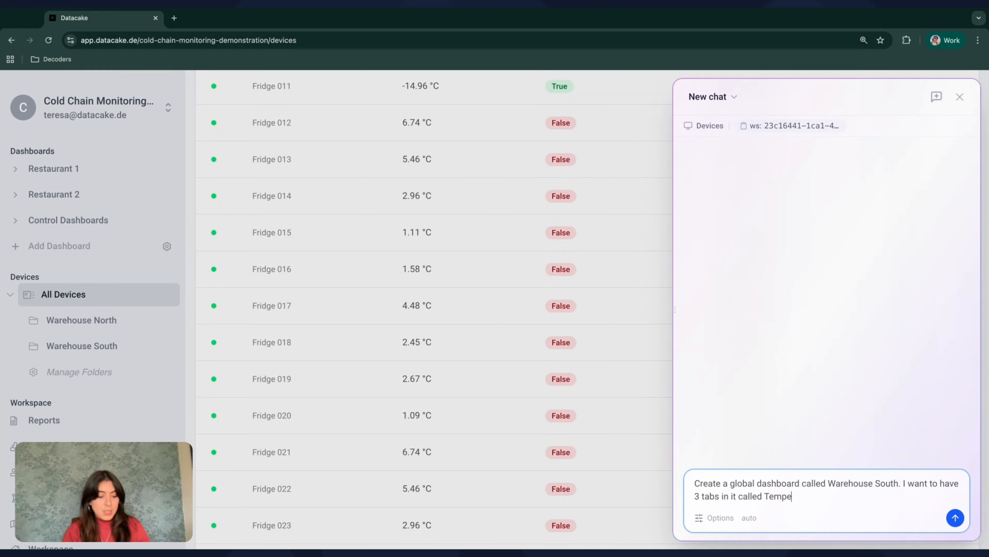
{"action": "type", "text": "rature, Humidity"}
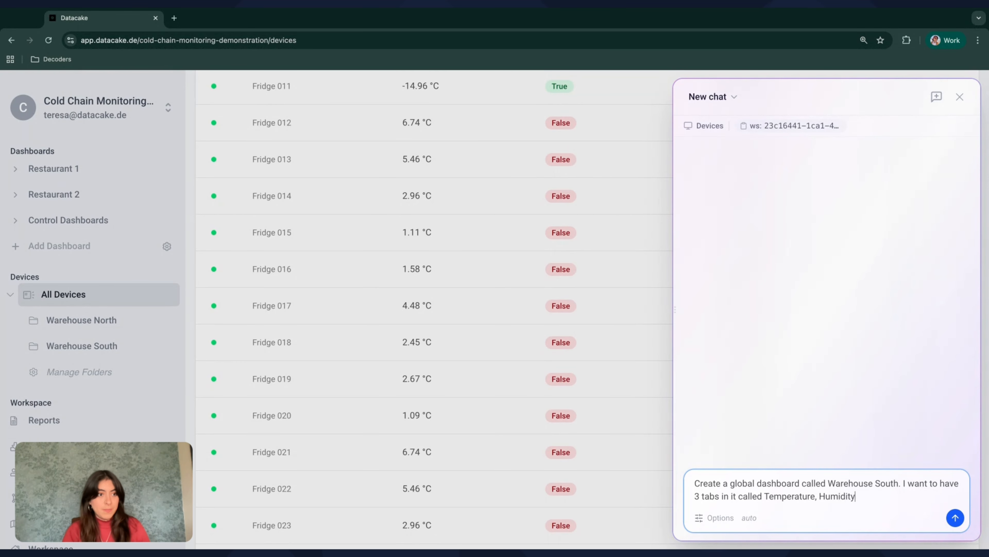
{"action": "type", "text": " and Trends"}
{"action": "key", "text": "Return"}
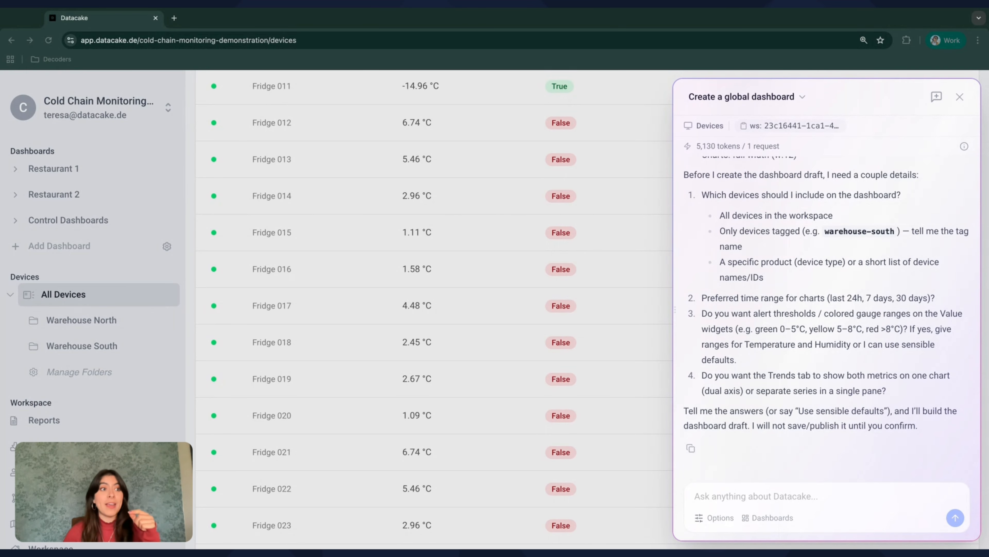
Read the assistant's three-tab Warehouse South layout and its questions on devices, time range and thresholds
{"action": "scroll", "coordinate": [812, 345], "scroll_direction": "up", "scroll_amount": 7}
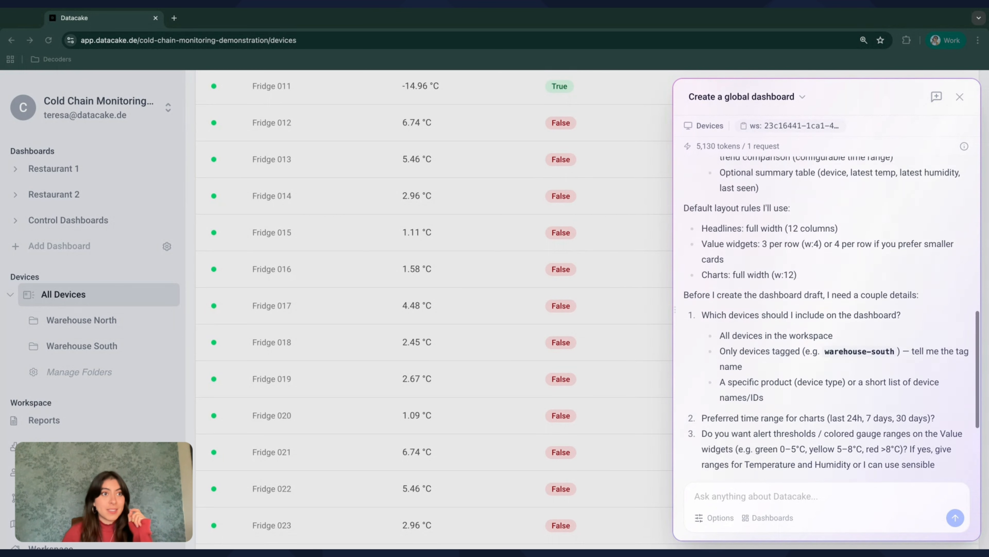
{"action": "scroll", "coordinate": [832, 312], "scroll_direction": "up", "scroll_amount": 4}
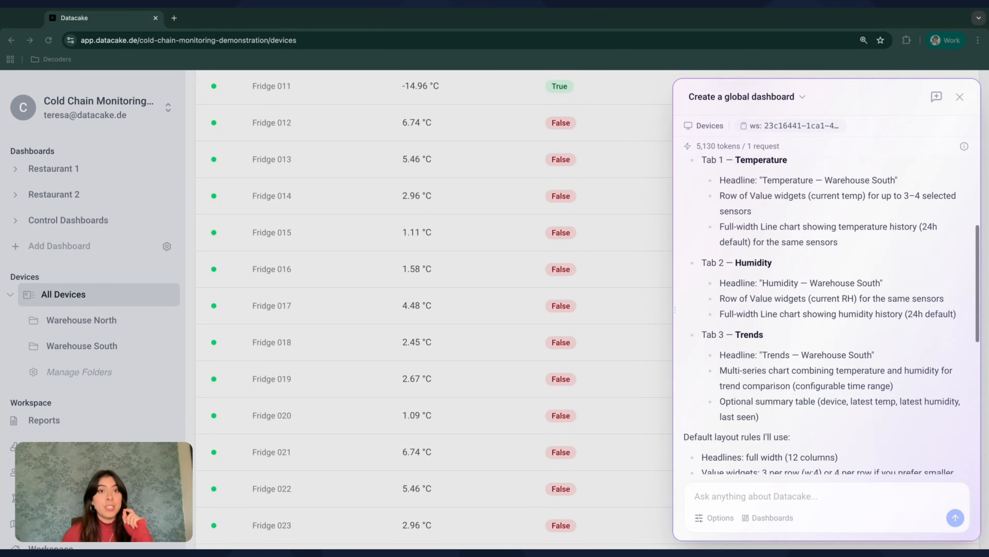
{"action": "scroll", "coordinate": [826, 312], "scroll_direction": "up", "scroll_amount": 2}
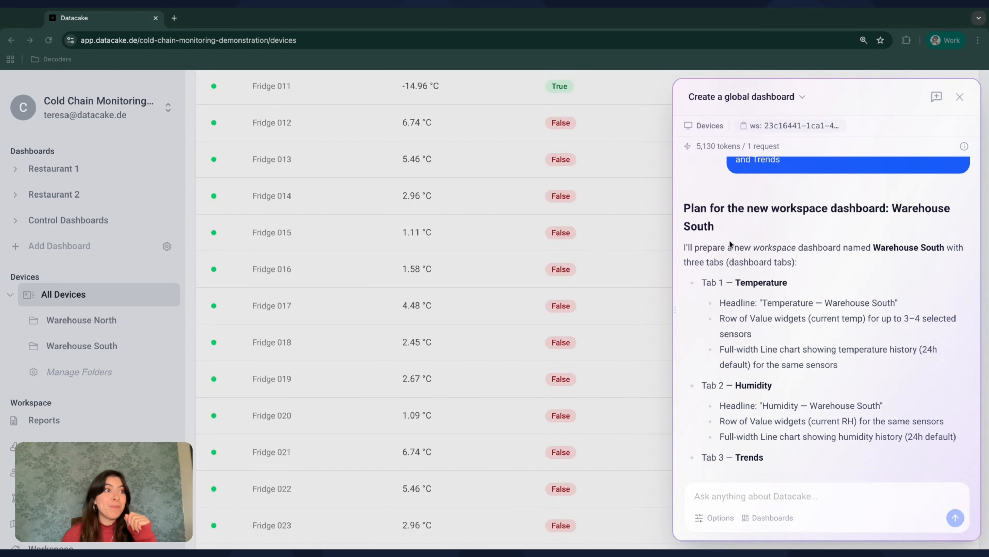
{"action": "scroll", "coordinate": [765, 212], "scroll_direction": "down", "scroll_amount": 1}
{"action": "scroll", "coordinate": [764, 212], "scroll_direction": "up", "scroll_amount": 2}
{"action": "scroll", "coordinate": [765, 212], "scroll_direction": "down", "scroll_amount": 2}
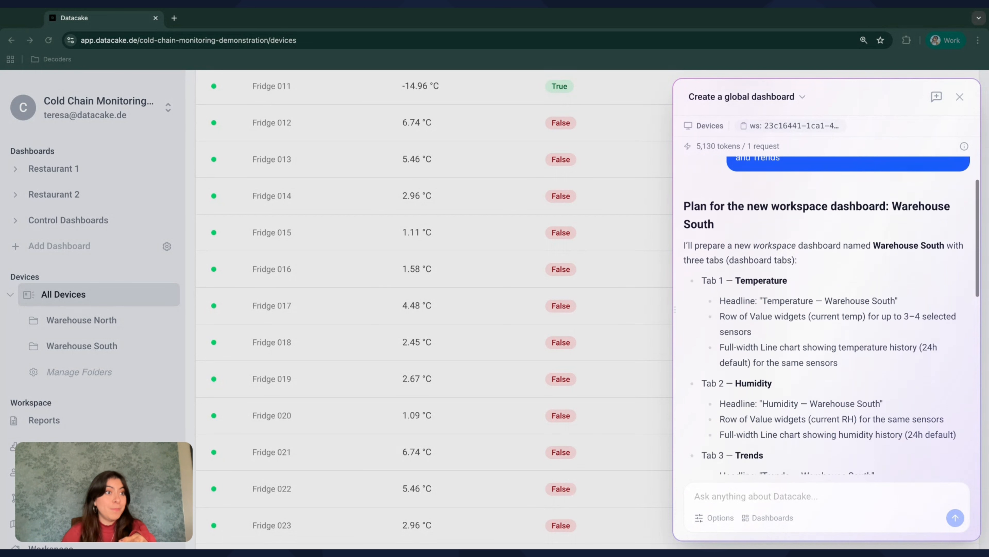
{"action": "scroll", "coordinate": [779, 273], "scroll_direction": "down", "scroll_amount": 1}
{"action": "scroll", "coordinate": [779, 273], "scroll_direction": "down", "scroll_amount": 1}
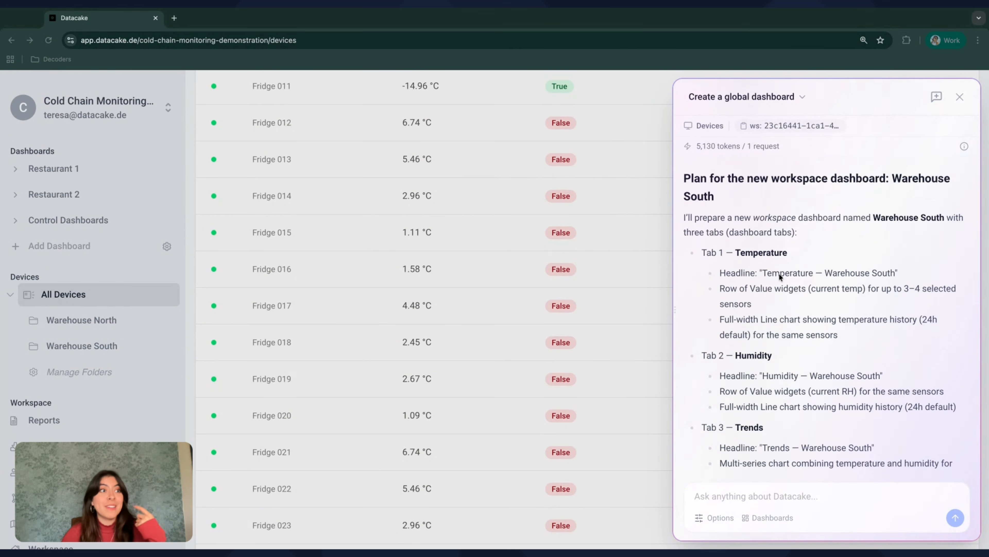
{"action": "scroll", "coordinate": [832, 316], "scroll_direction": "down", "scroll_amount": 3}
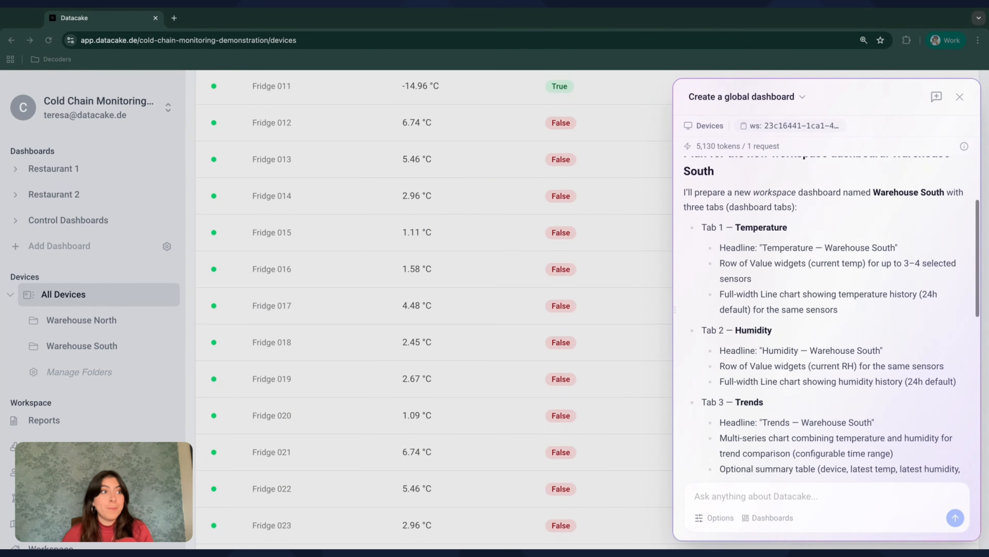
{"action": "scroll", "coordinate": [860, 249], "scroll_direction": "down", "scroll_amount": 2}
{"action": "scroll", "coordinate": [860, 249], "scroll_direction": "up", "scroll_amount": 3}
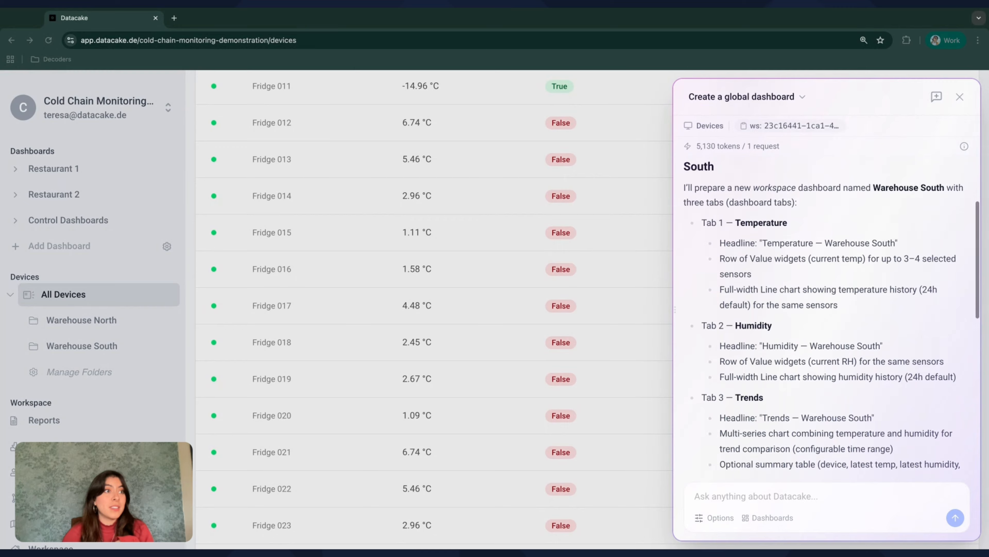
{"action": "scroll", "coordinate": [861, 249], "scroll_direction": "down", "scroll_amount": 1}
{"action": "scroll", "coordinate": [860, 249], "scroll_direction": "down", "scroll_amount": 5}
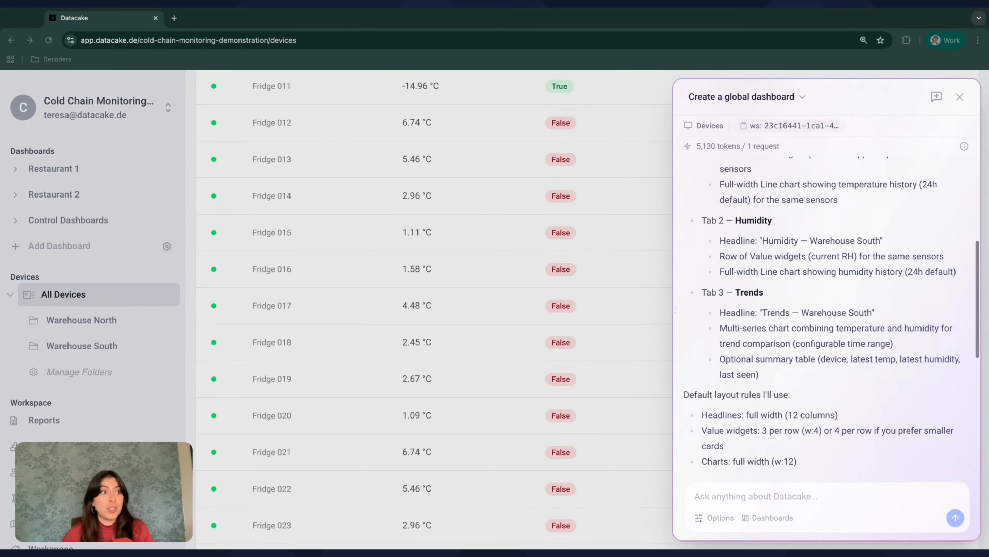
{"action": "scroll", "coordinate": [750, 384], "scroll_direction": "down", "scroll_amount": 8}
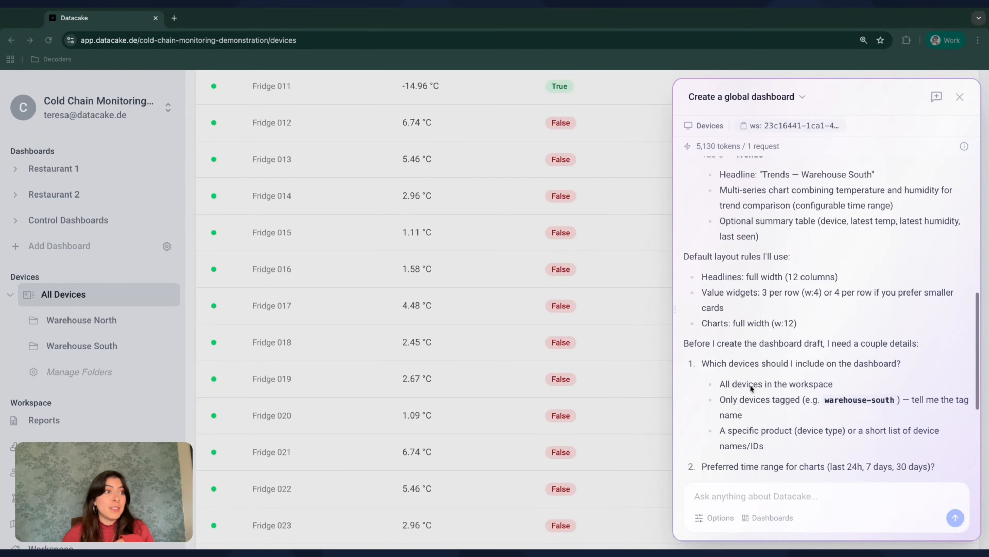
{"action": "scroll", "coordinate": [817, 217], "scroll_direction": "down", "scroll_amount": 1}
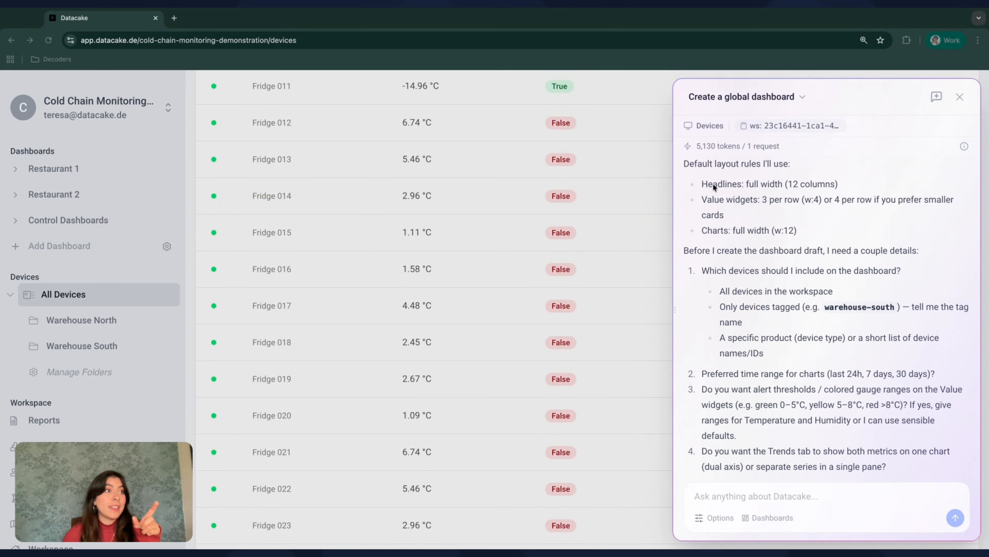
{"action": "scroll", "coordinate": [715, 235], "scroll_direction": "down", "scroll_amount": 1}
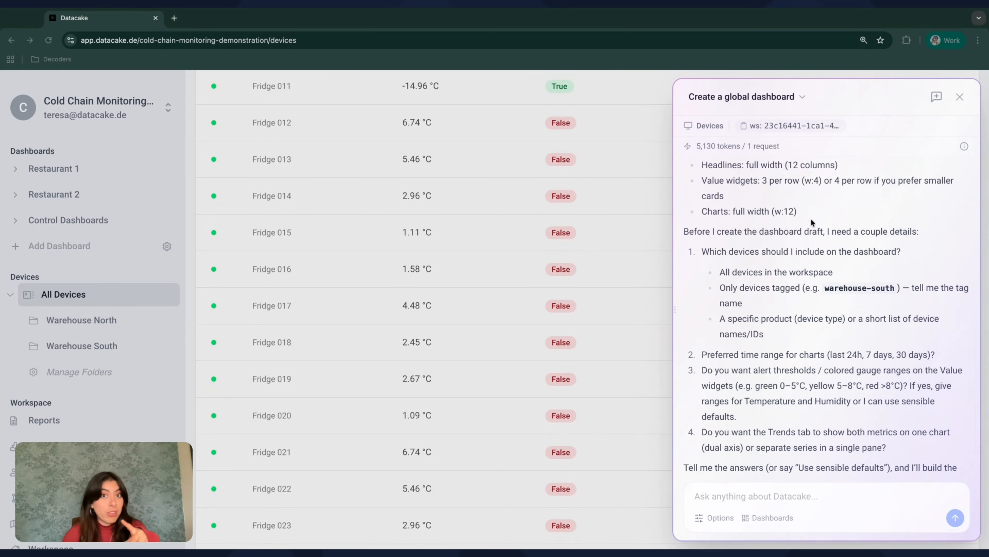
{"action": "scroll", "coordinate": [811, 218], "scroll_direction": "down", "scroll_amount": 3}
Reply: include warehouse_south-tagged devices, last-24h chart range, temperature and humidity thresholds, separate series
{"action": "left_click", "coordinate": [740, 496]}
{"action": "type", "text": "Include all dev"}
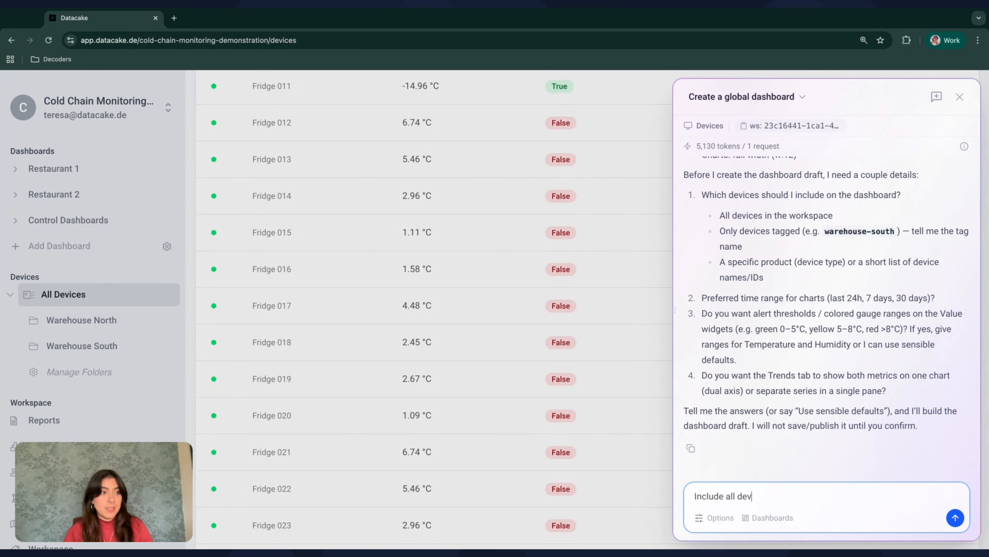
{"action": "type", "text": "ices with tag war"}
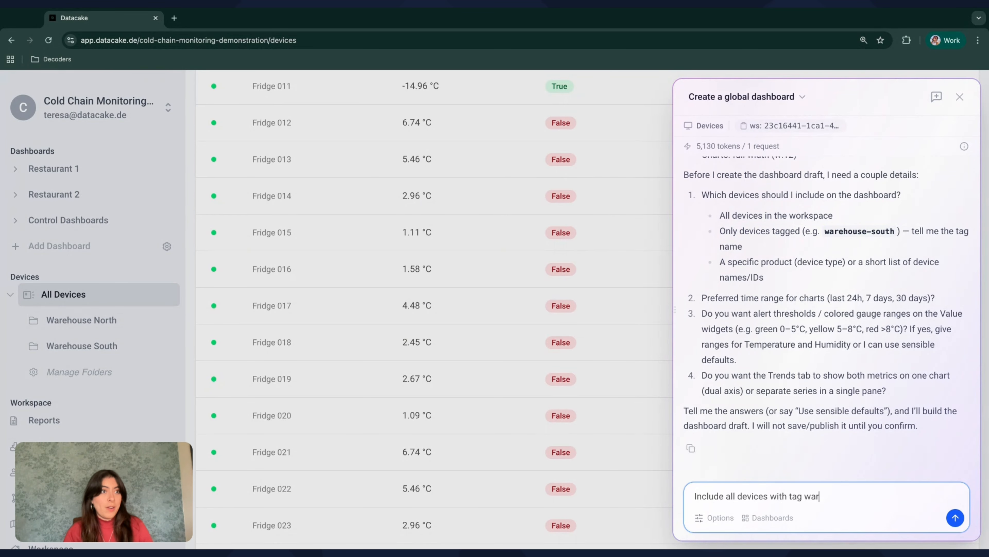
{"action": "type", "text": "ehouse_south. Ti"}
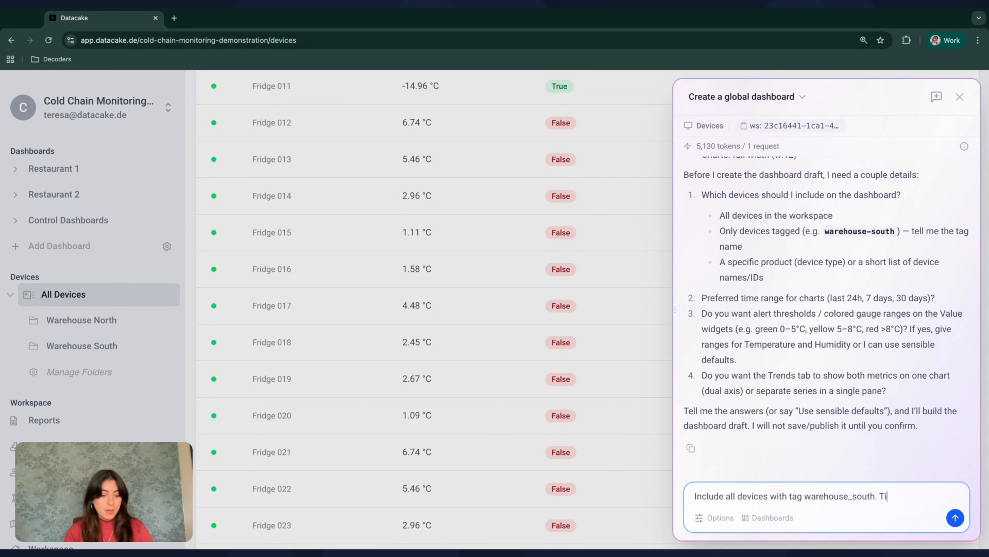
{"action": "type", "text": "merange for char"}
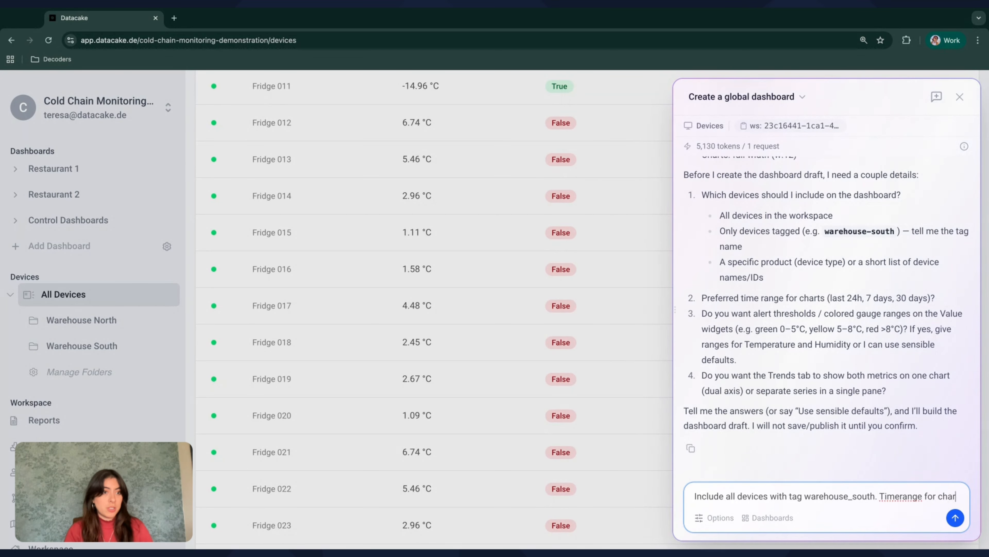
{"action": "type", "text": "ts last 24h"}
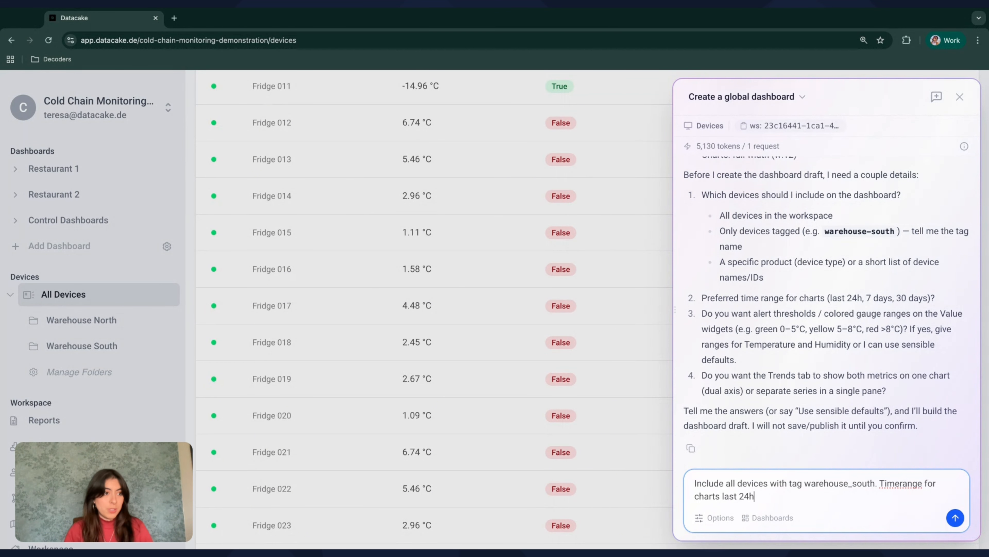
{"action": "type", "text": ", I want thresholds"}
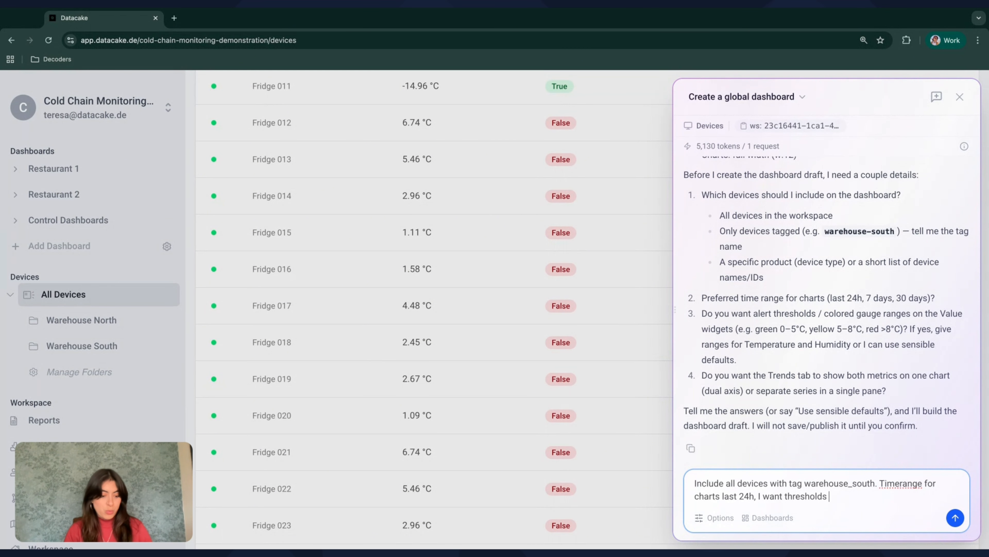
{"action": "type", "text": " for temperature and h"}
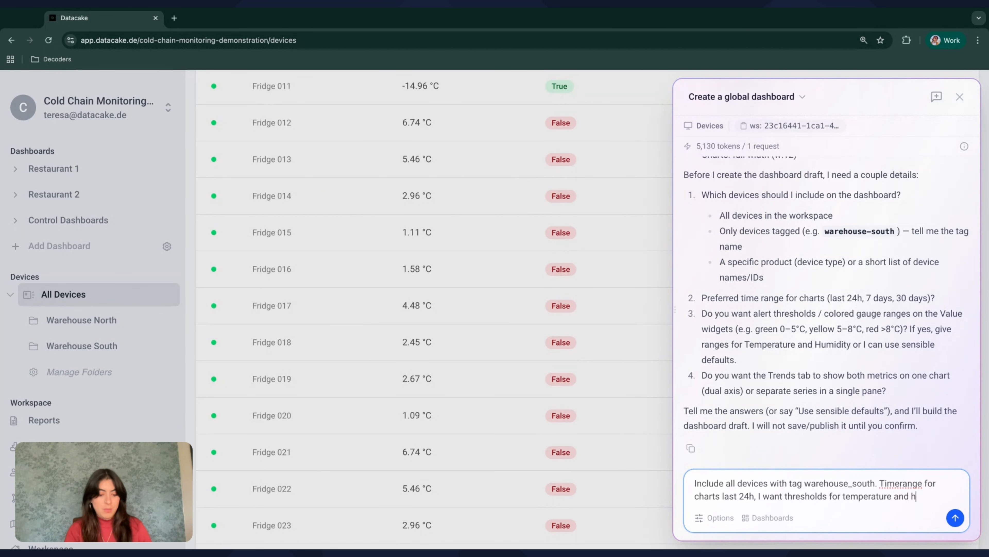
{"action": "type", "text": "umidity, I wan"}
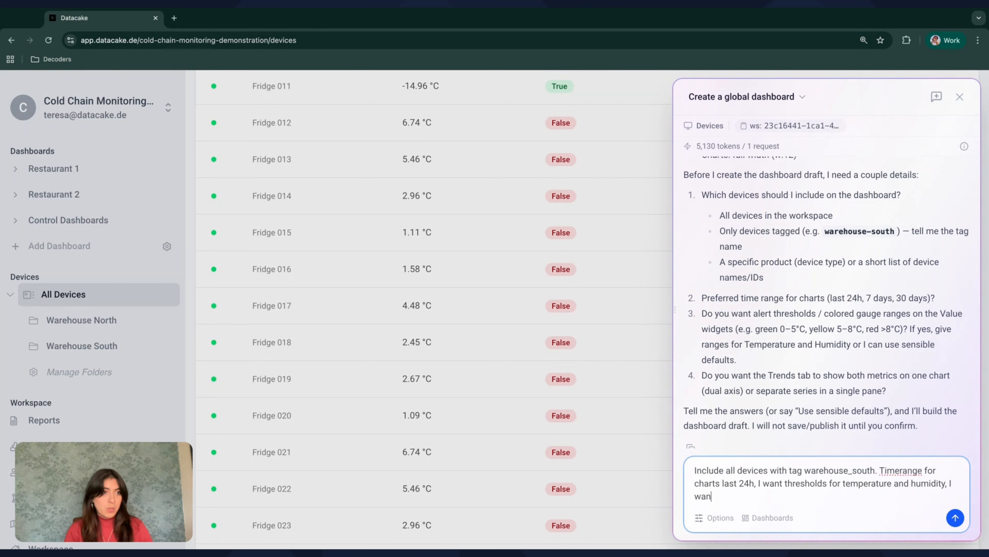
{"action": "type", "text": "t separate chart"}
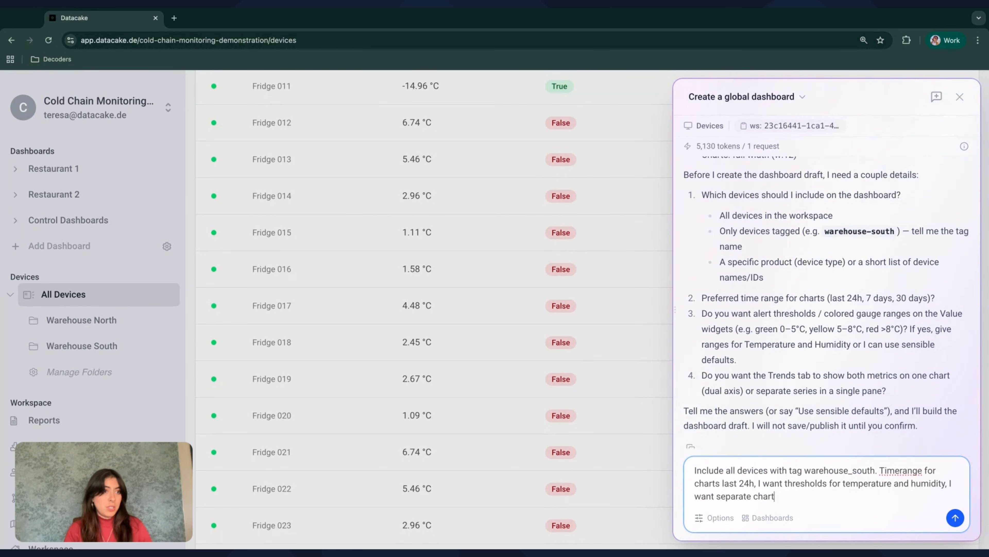
{"action": "key", "text": "BackSpace"}
{"action": "key", "text": "BackSpace"}
{"action": "type", "text": "series."}
{"action": "key", "text": "Return"}
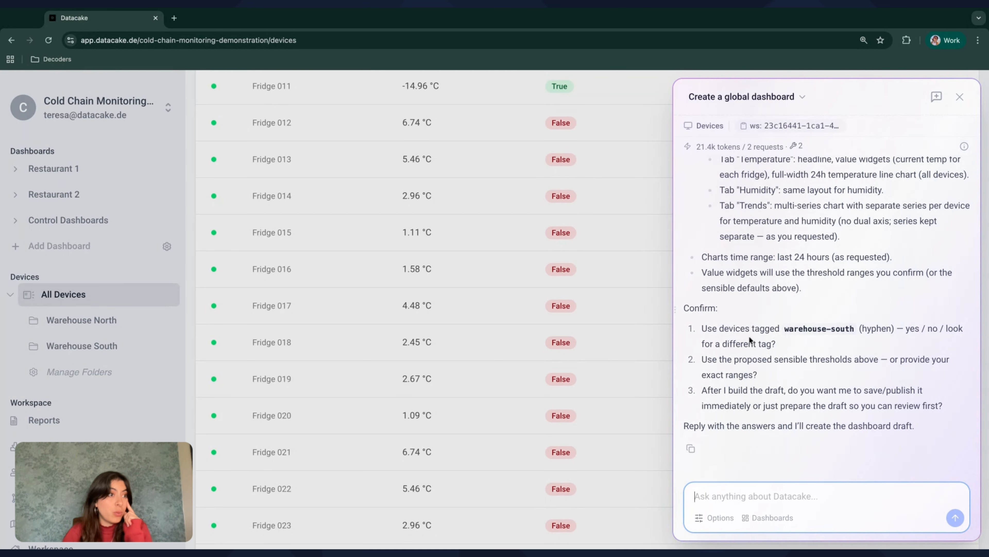
Write the numbered answers '1. yes' and '2. use proposed thresholds above' on separate lines
{"action": "type", "text": "1. yes"}
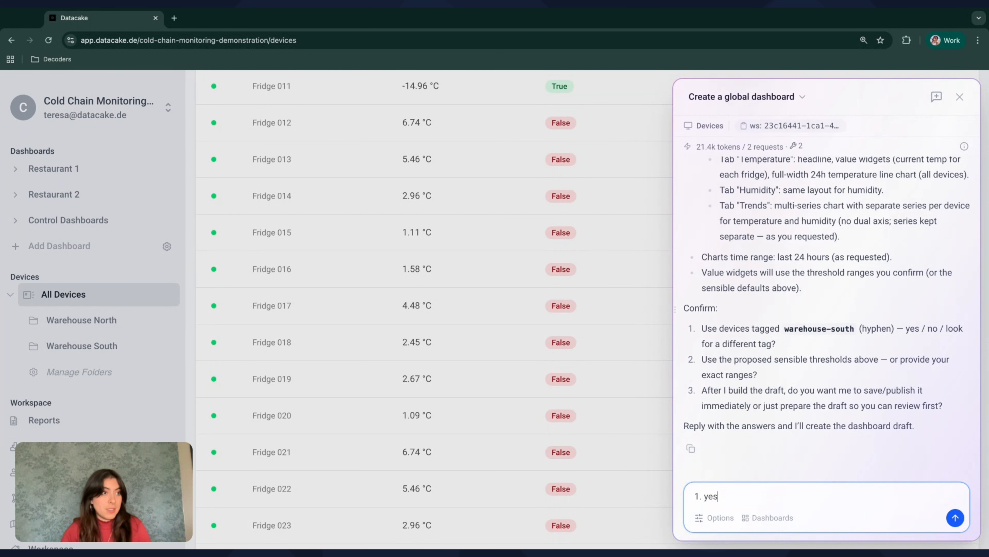
{"action": "key", "text": "shift+Return"}
{"action": "type", "text": "2."}
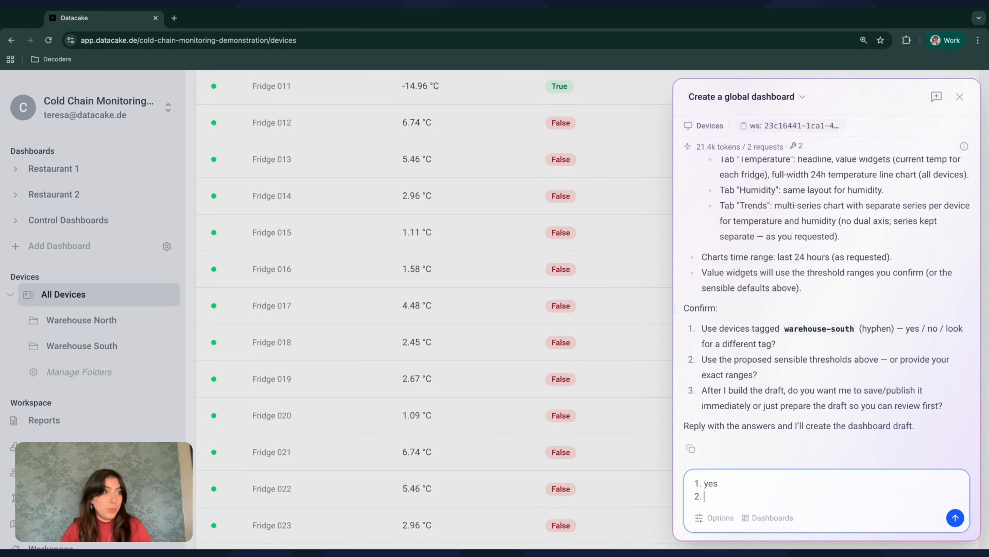
{"action": "type", "text": " use pr"}
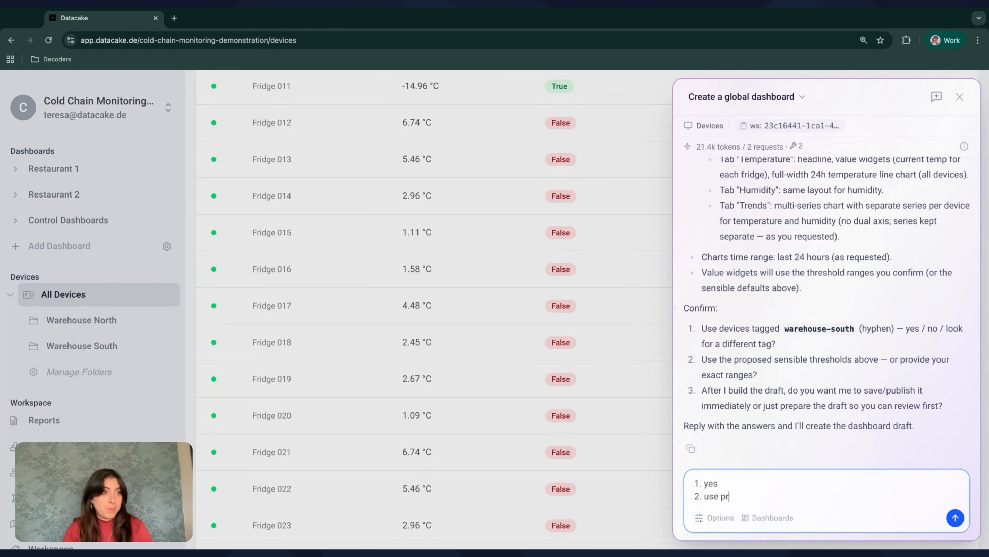
{"action": "type", "text": "oposed thres"}
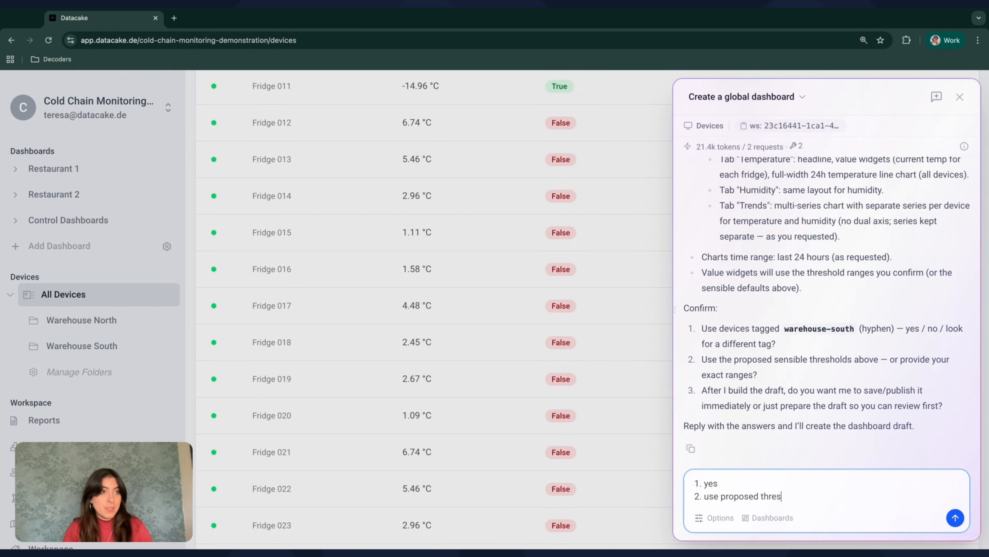
{"action": "type", "text": "holds above"}
{"action": "key", "text": "shift+Return"}
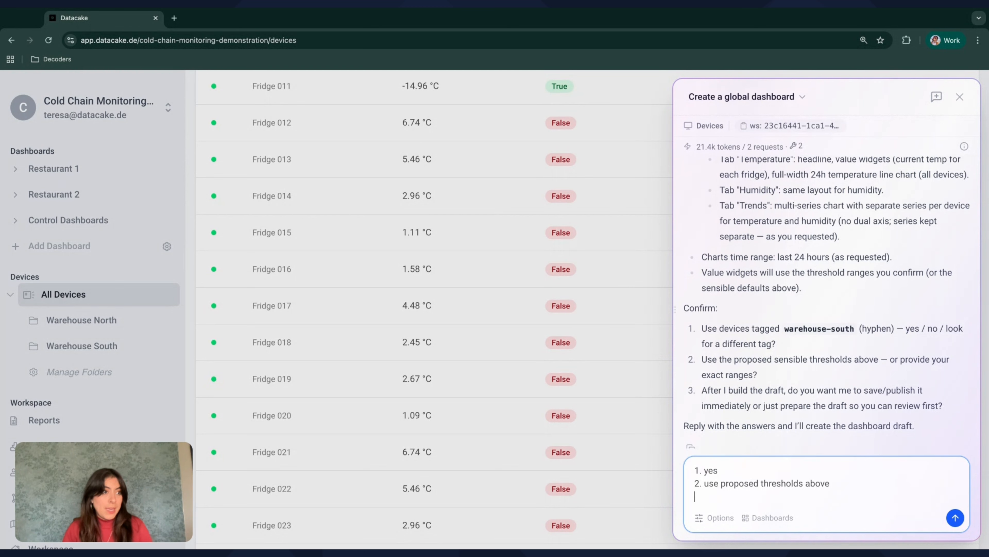
Add '3. prepare draft', send the answers, and read the returned three-tab draft plan
{"action": "type", "text": "3. prepare draft"}
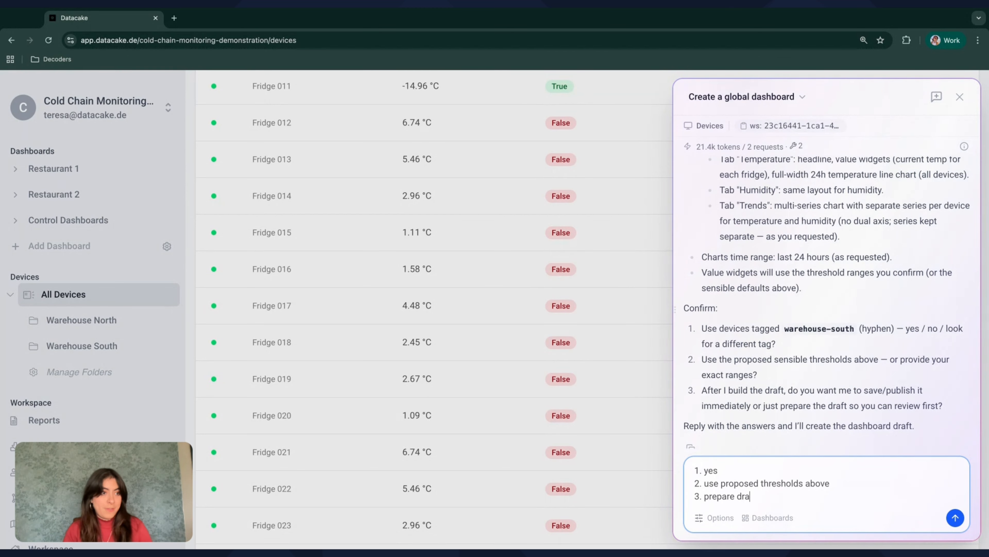
{"action": "key", "text": "Return"}
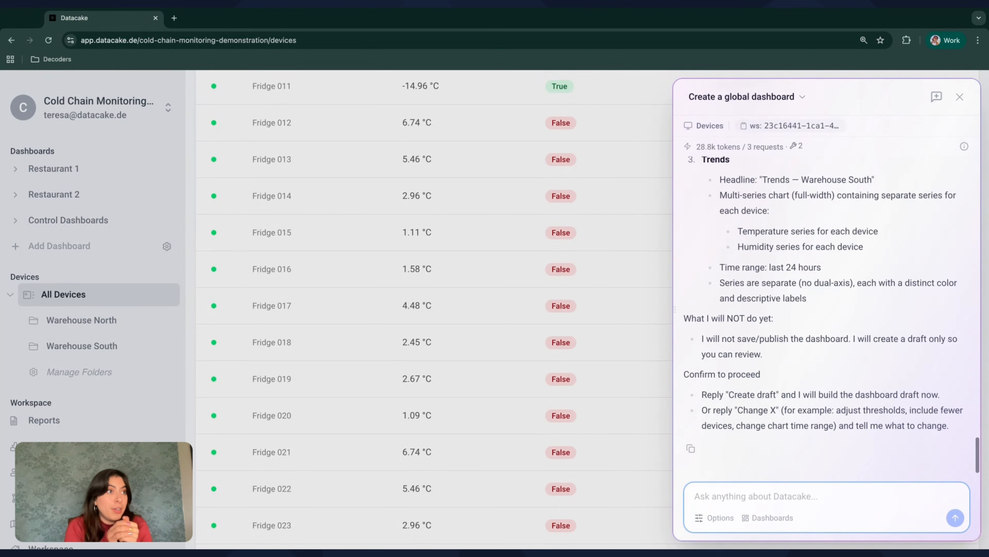
{"action": "scroll", "coordinate": [818, 347], "scroll_direction": "up", "scroll_amount": 5}
{"action": "scroll", "coordinate": [818, 348], "scroll_direction": "up", "scroll_amount": 5}
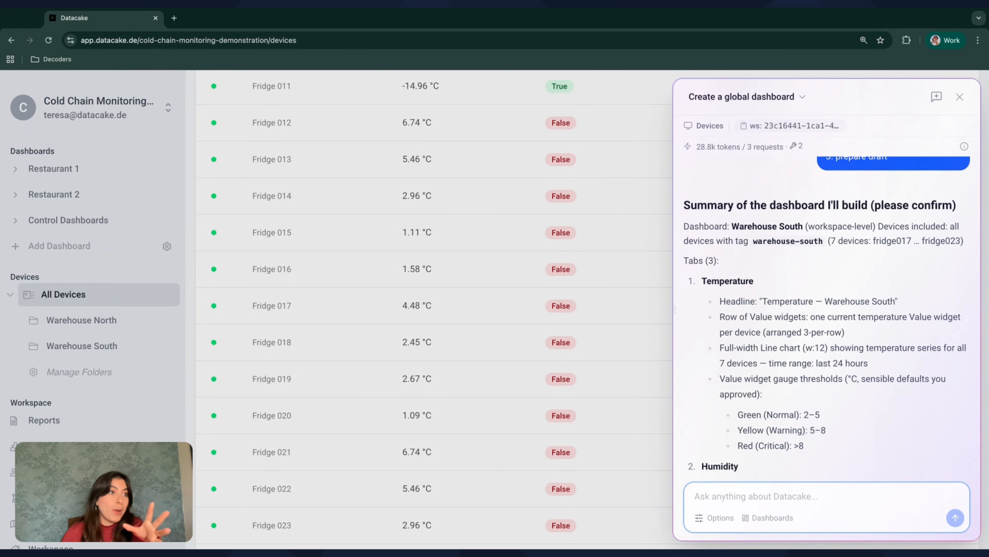
{"action": "scroll", "coordinate": [722, 203], "scroll_direction": "down", "scroll_amount": 3}
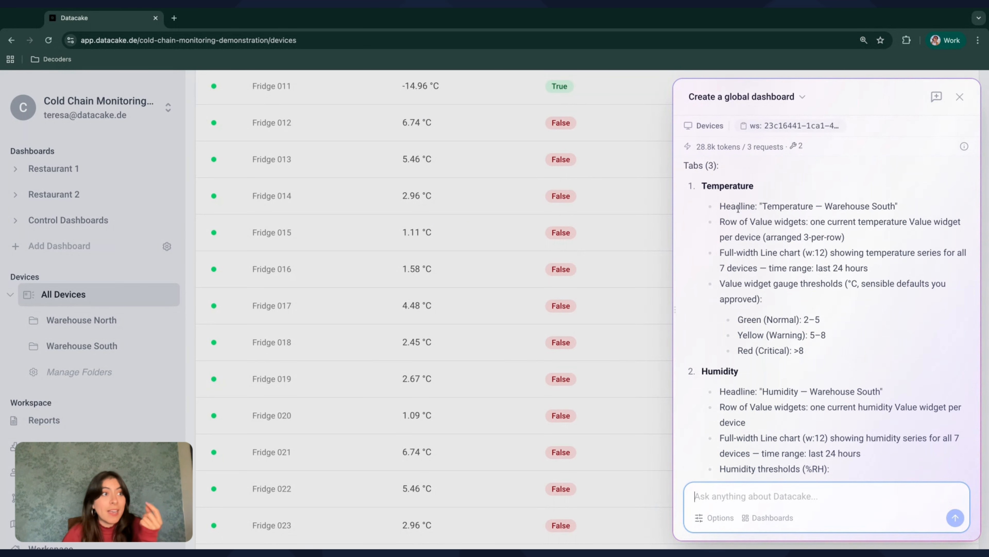
{"action": "scroll", "coordinate": [750, 222], "scroll_direction": "down", "scroll_amount": 1}
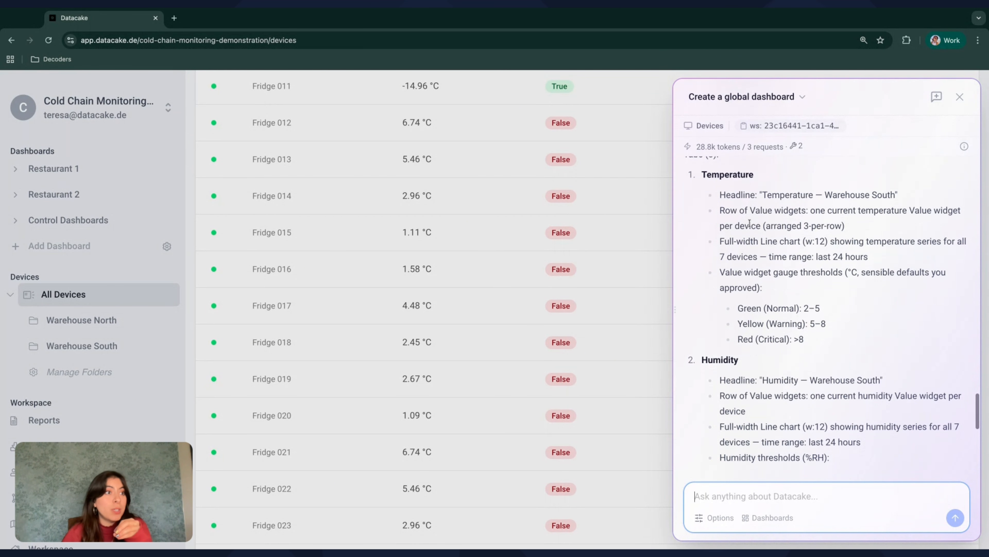
{"action": "scroll", "coordinate": [793, 273], "scroll_direction": "down", "scroll_amount": 3}
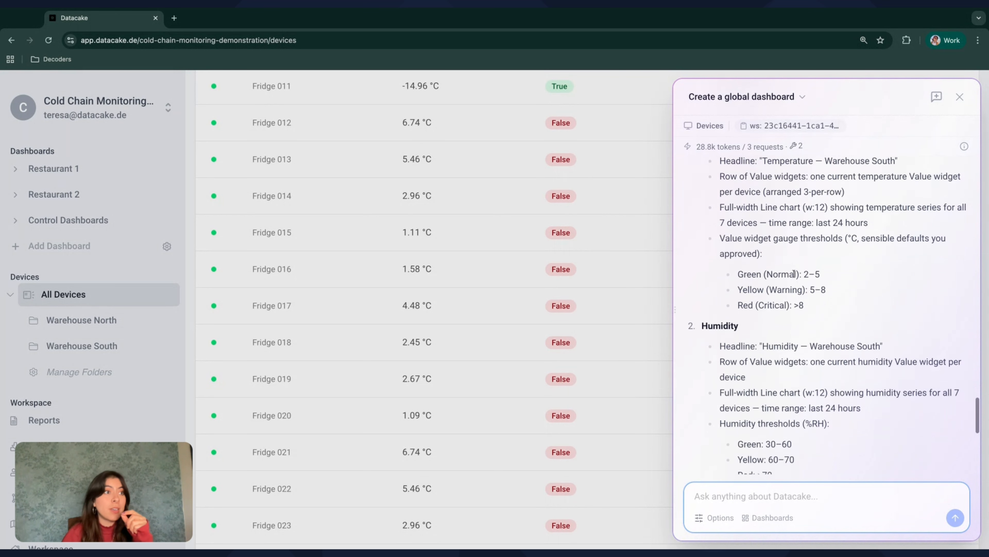
{"action": "scroll", "coordinate": [842, 253], "scroll_direction": "down", "scroll_amount": 1}
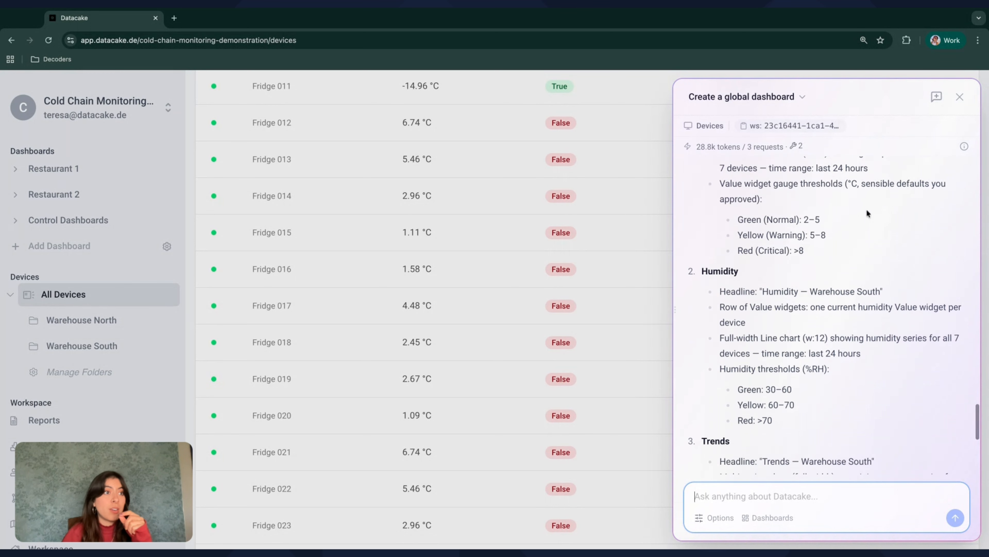
{"action": "scroll", "coordinate": [819, 259], "scroll_direction": "down", "scroll_amount": 4}
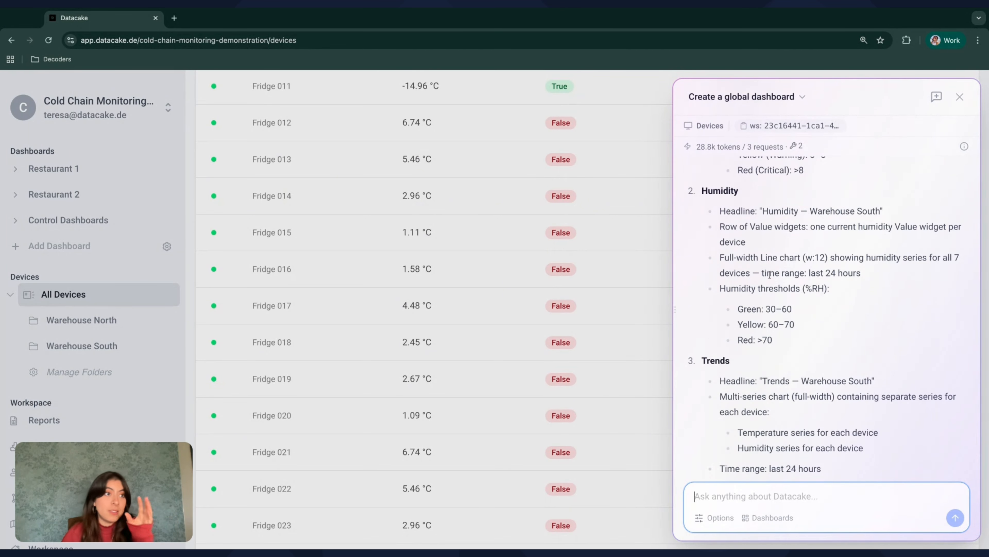
{"action": "scroll", "coordinate": [769, 275], "scroll_direction": "down", "scroll_amount": 3}
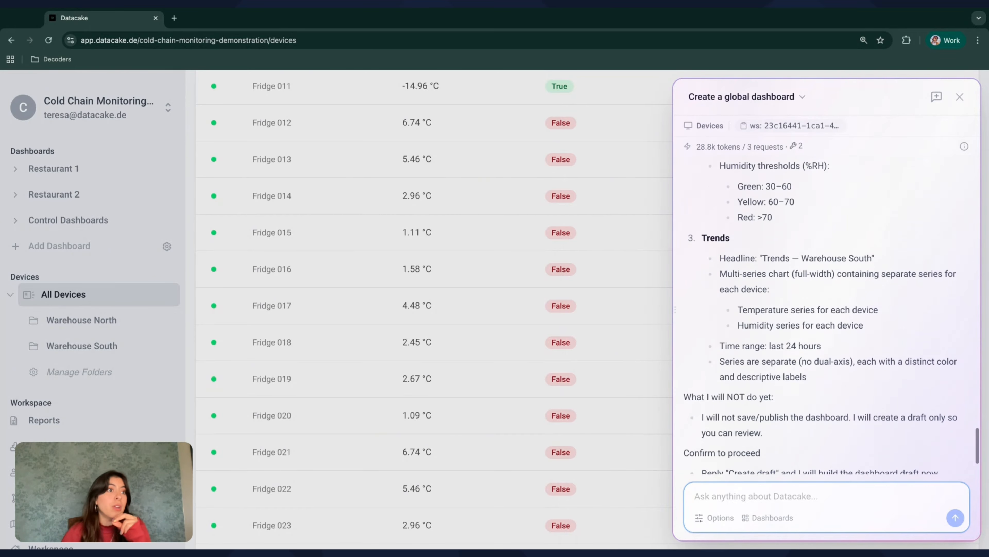
{"action": "scroll", "coordinate": [794, 340], "scroll_direction": "down", "scroll_amount": 2}
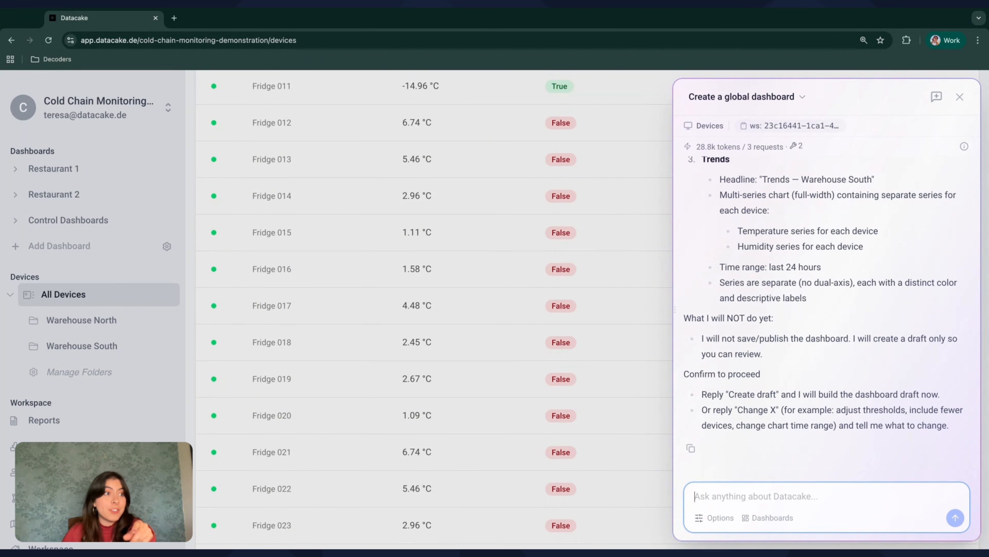
Send 'create draft' and read the reply offering a blank dashboard first or a plan review
{"action": "type", "text": "create draft"}
{"action": "key", "text": "Return"}
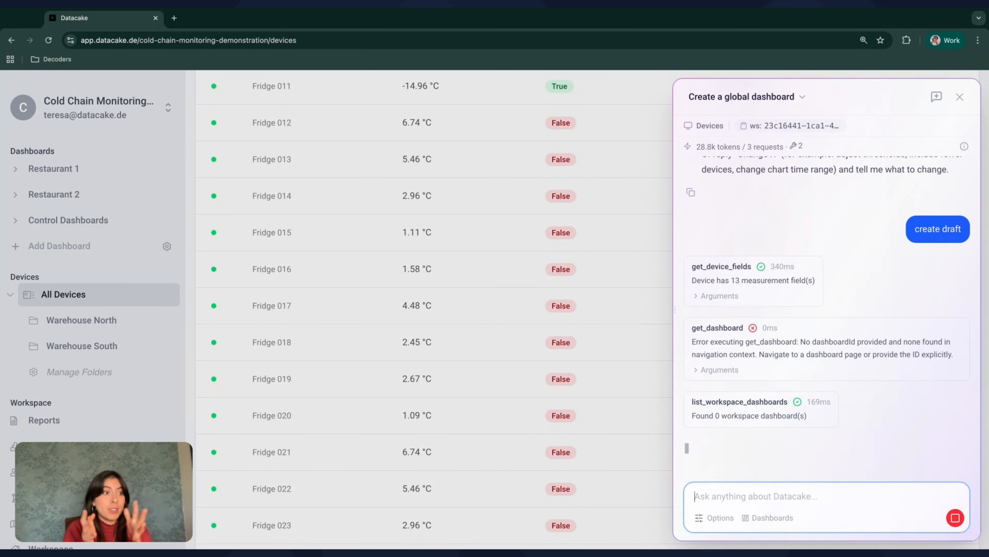
{"action": "scroll", "coordinate": [827, 345], "scroll_direction": "up", "scroll_amount": 10}
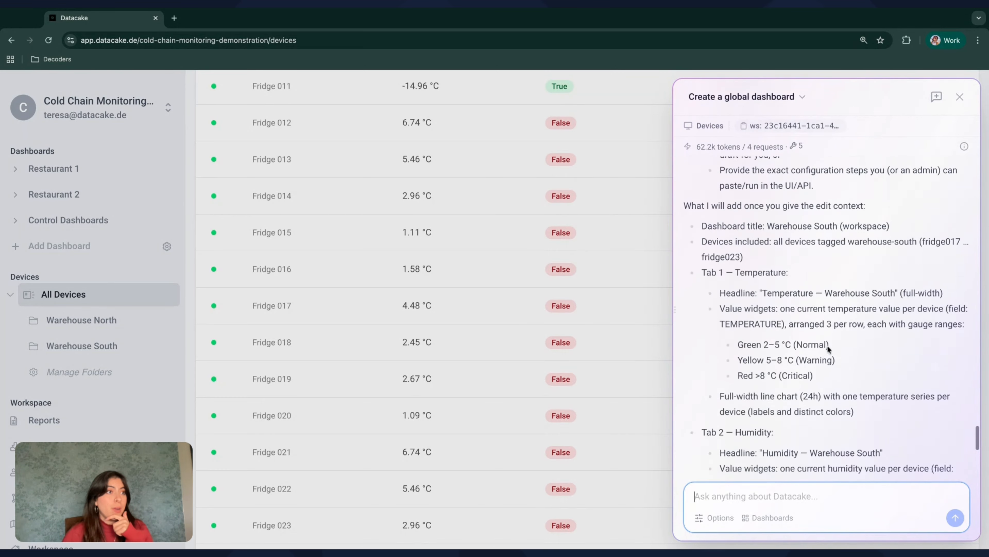
{"action": "scroll", "coordinate": [827, 345], "scroll_direction": "up", "scroll_amount": 3}
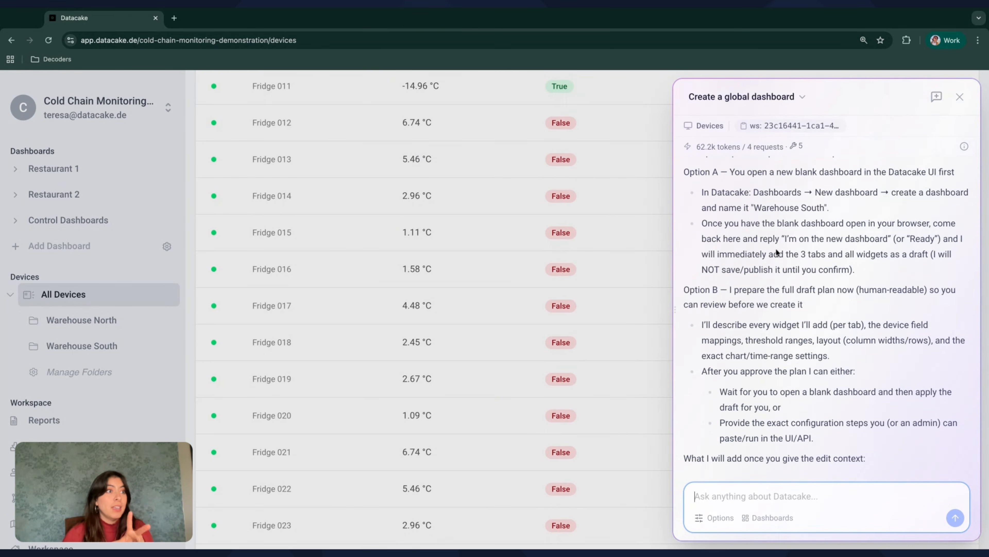
{"action": "scroll", "coordinate": [776, 251], "scroll_direction": "down", "scroll_amount": 1}
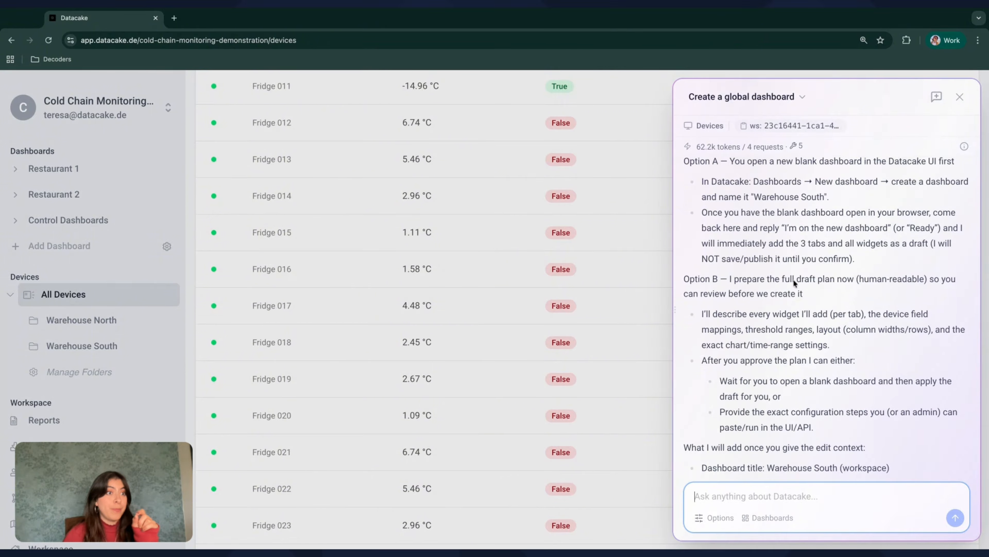
{"action": "scroll", "coordinate": [817, 306], "scroll_direction": "down", "scroll_amount": 3}
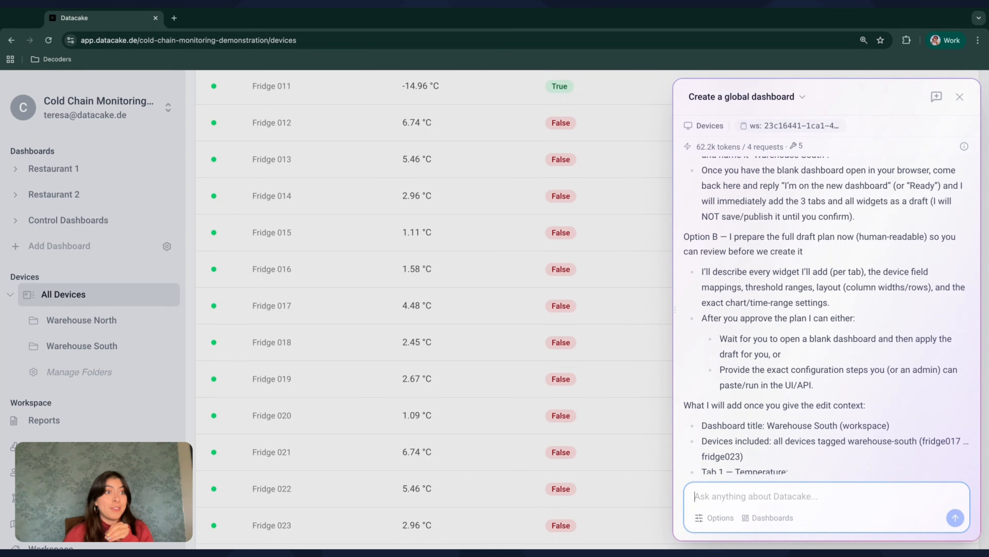
{"action": "scroll", "coordinate": [797, 253], "scroll_direction": "up", "scroll_amount": 3}
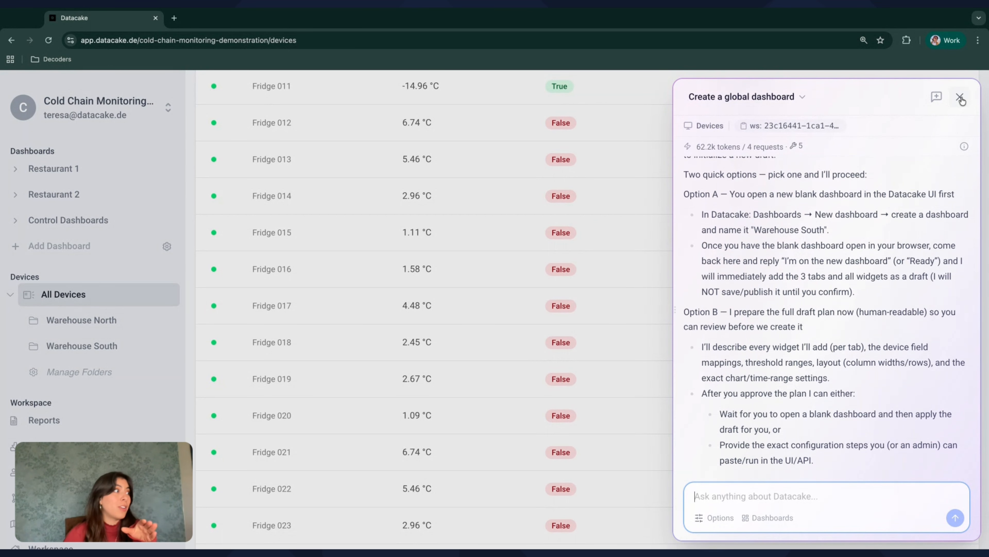
Create a manual dashboard named 'Cold chain monitoring AI dashboard'
{"action": "left_click", "coordinate": [72, 255]}
{"action": "left_click", "coordinate": [72, 255]}
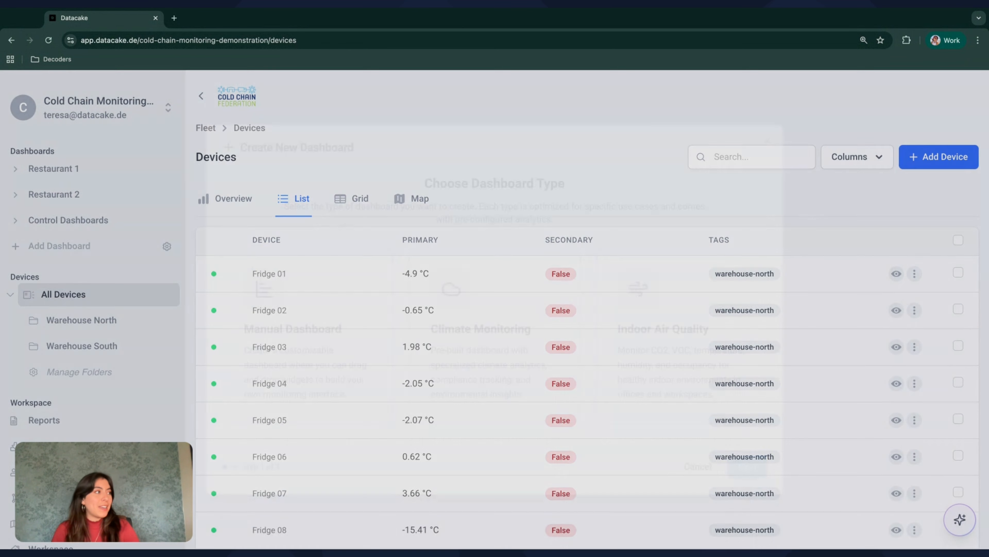
{"action": "left_click", "coordinate": [310, 360]}
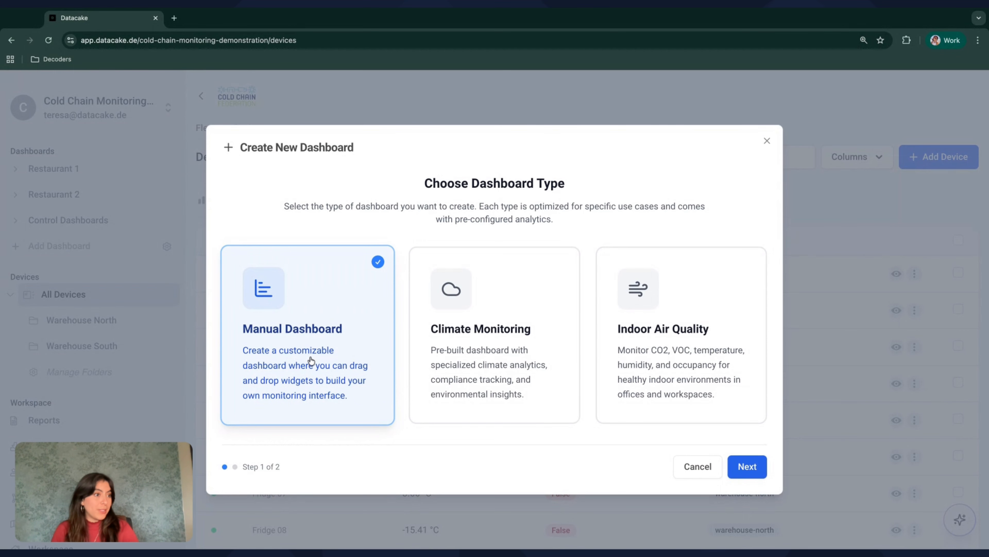
{"action": "left_click", "coordinate": [747, 467]}
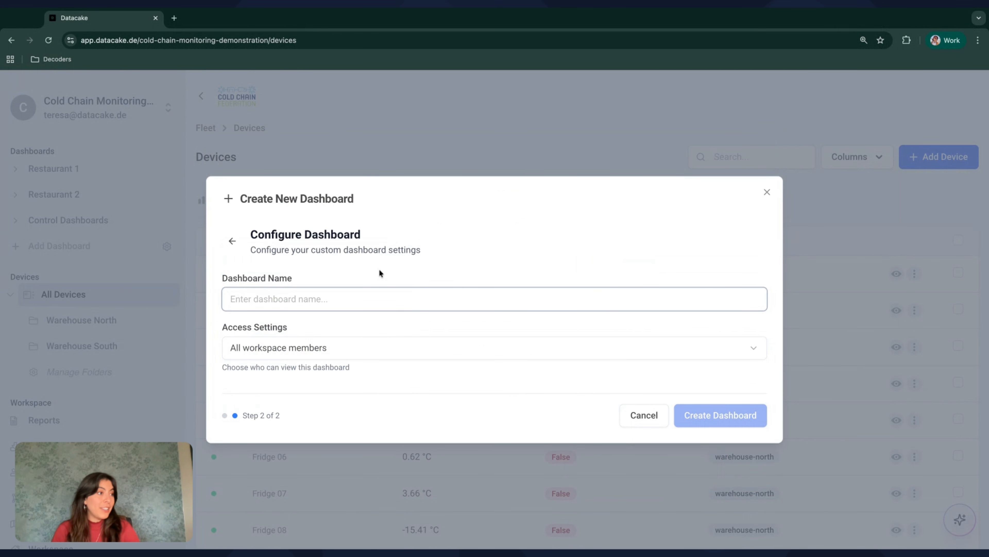
{"action": "type", "text": "Cold "}
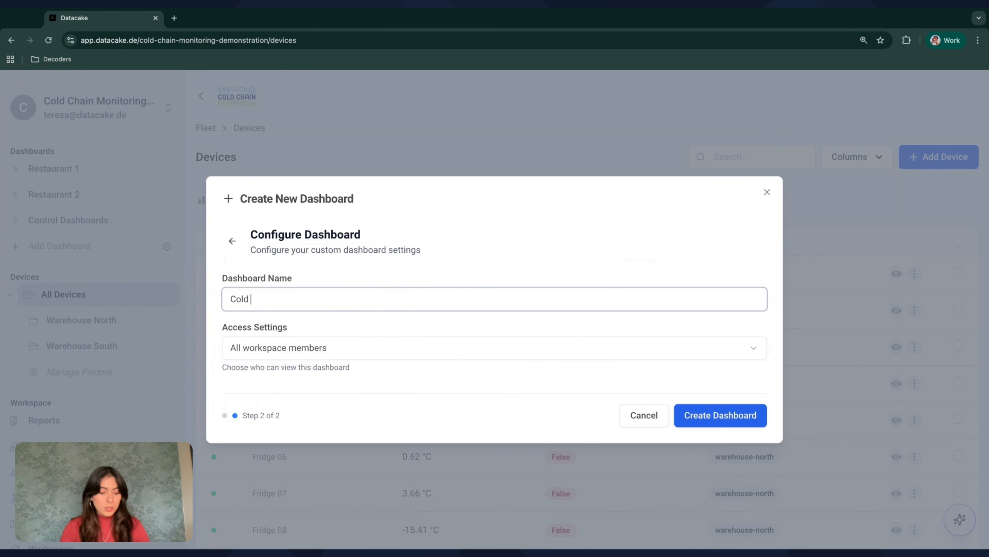
{"action": "type", "text": "chain monitor"}
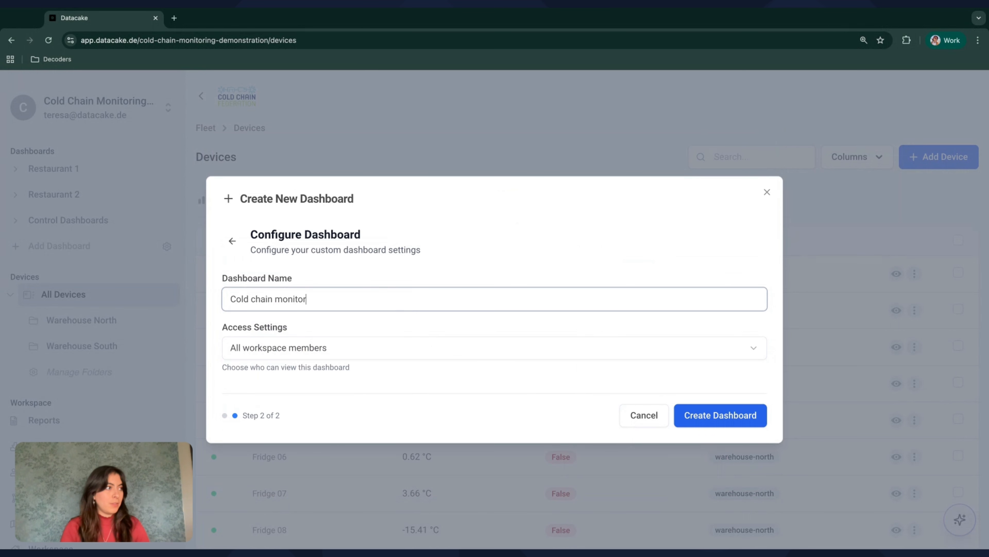
{"action": "type", "text": "ing AI cashboard"}
{"action": "triple_click", "coordinate": [363, 292]}
{"action": "key", "text": "ctrl+c"}
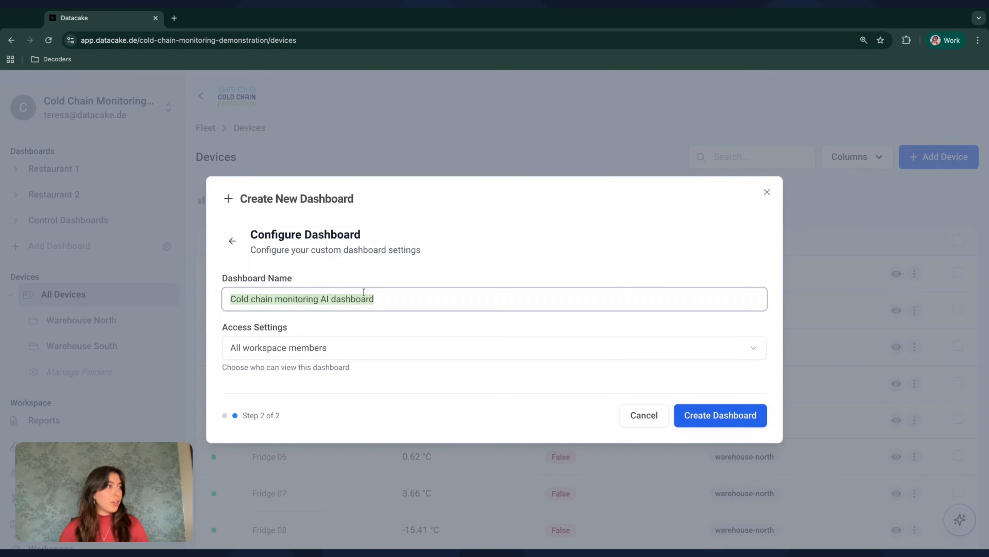
{"action": "left_click", "coordinate": [552, 267]}
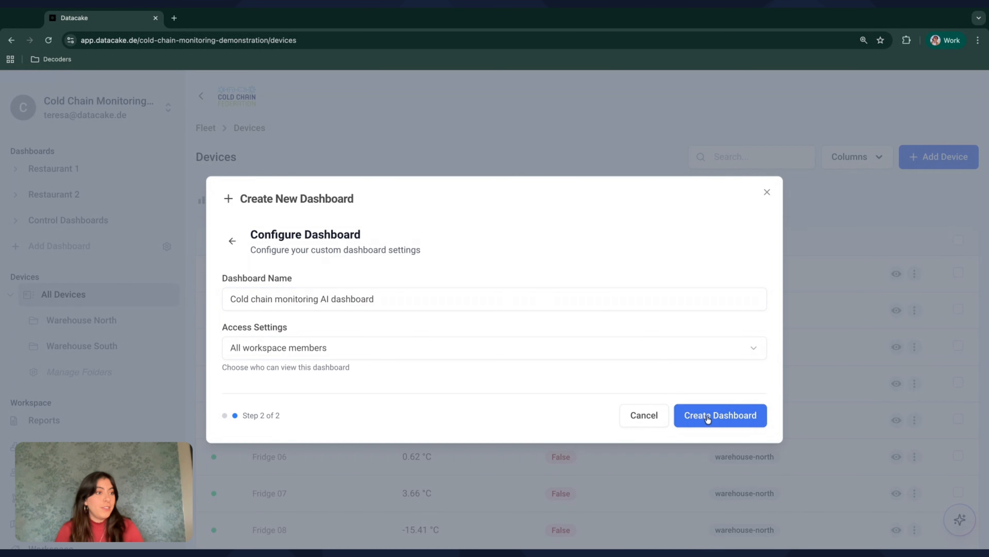
{"action": "left_click", "coordinate": [734, 419]}
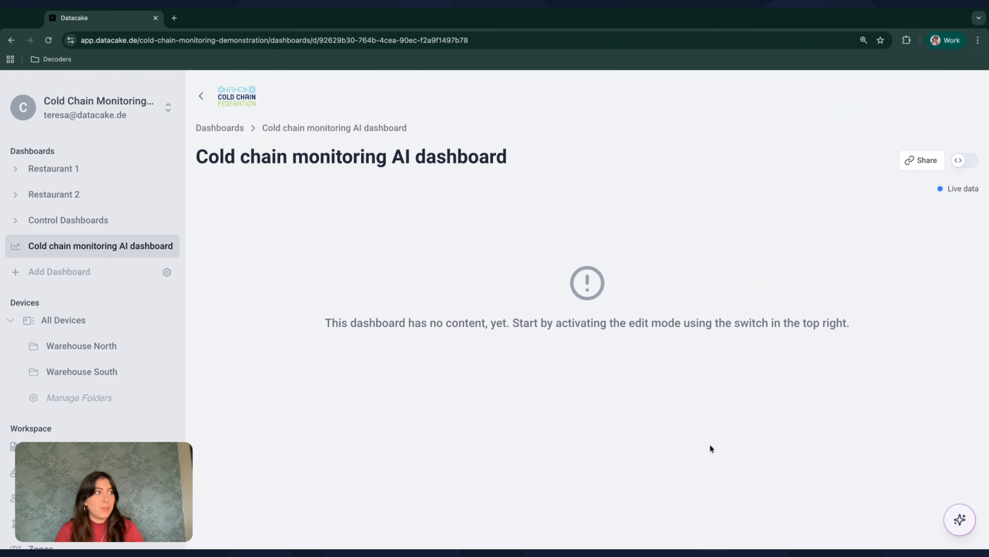
Start a new AI Assistant chat from the sparkle menu
{"action": "left_click", "coordinate": [959, 519]}
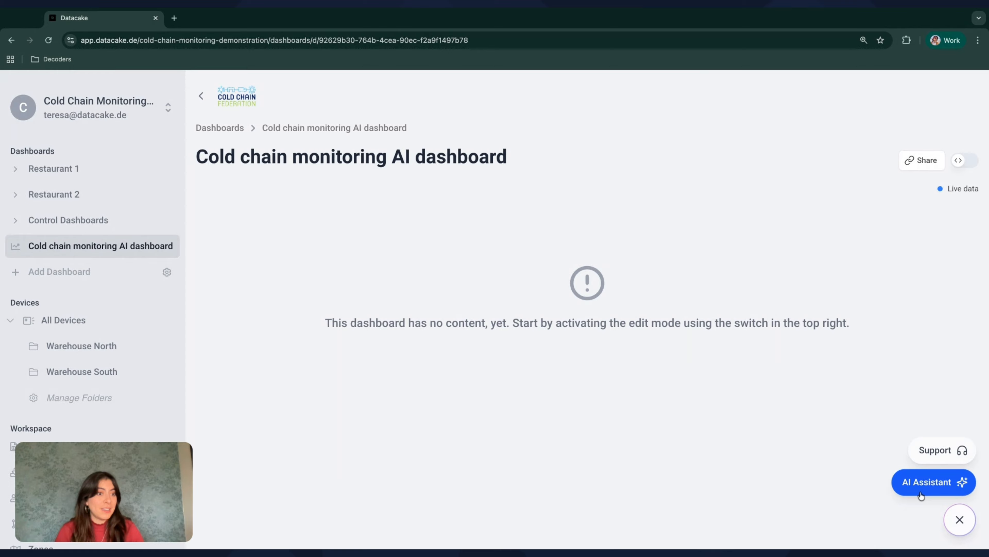
{"action": "left_click", "coordinate": [922, 483]}
{"action": "left_click", "coordinate": [764, 499]}
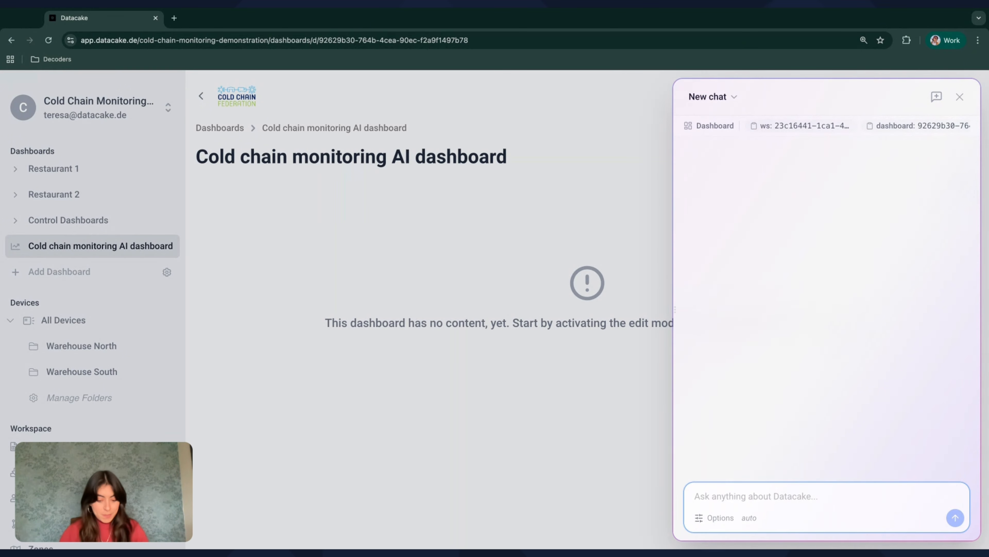
Request a headline, gauge value widgets and a last-24h temperature chart for warehouse_south devices
{"action": "type", "text": "Create a "}
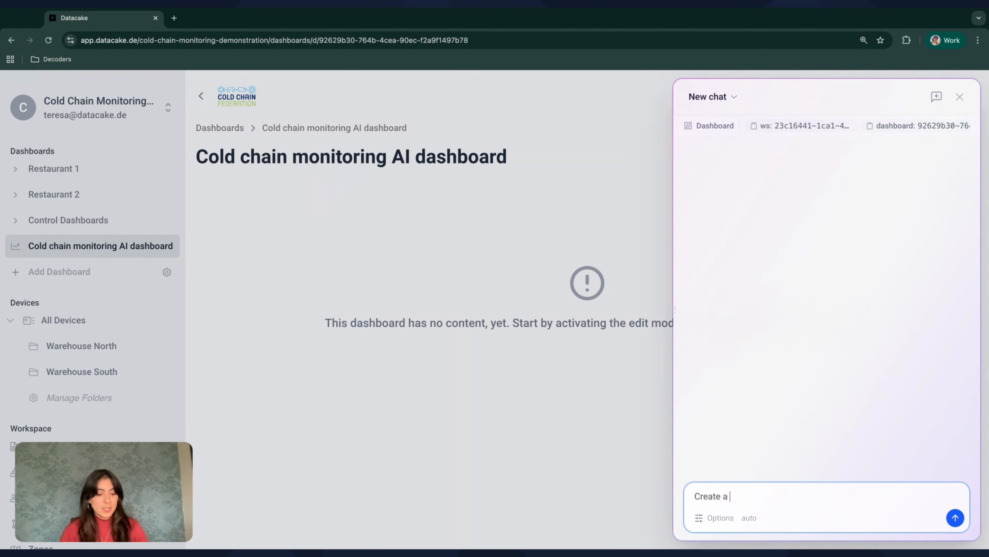
{"action": "type", "text": "dashboard inside of \""}
{"action": "key", "text": "ctrl+v"}
{"action": "type", "text": "\""}
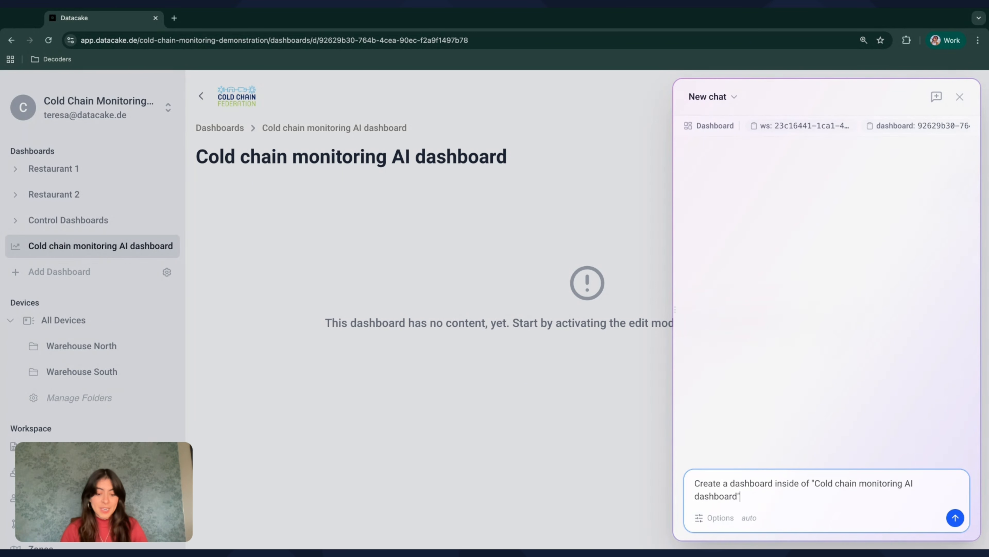
{"action": "type", "text": ". I want it to "}
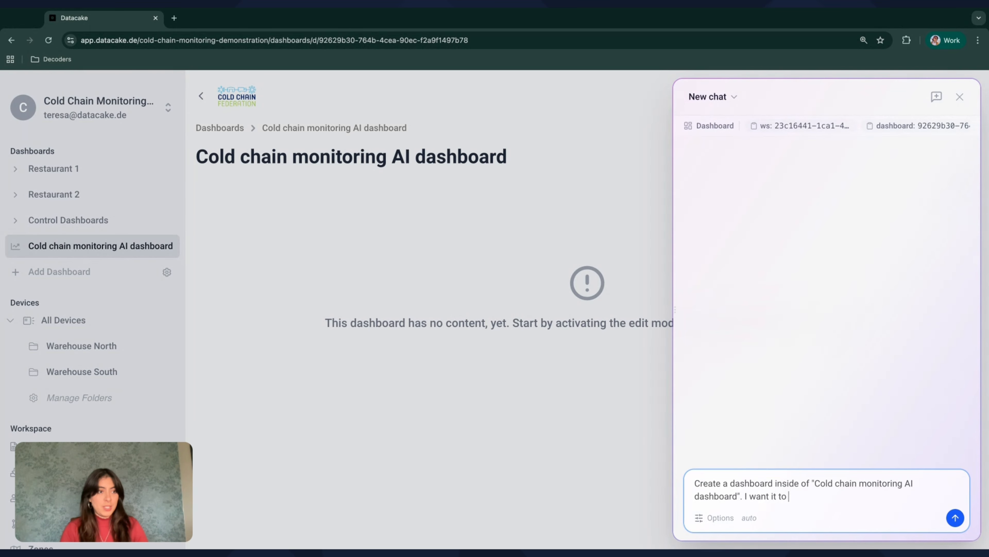
{"action": "type", "text": "display the temperatures of"}
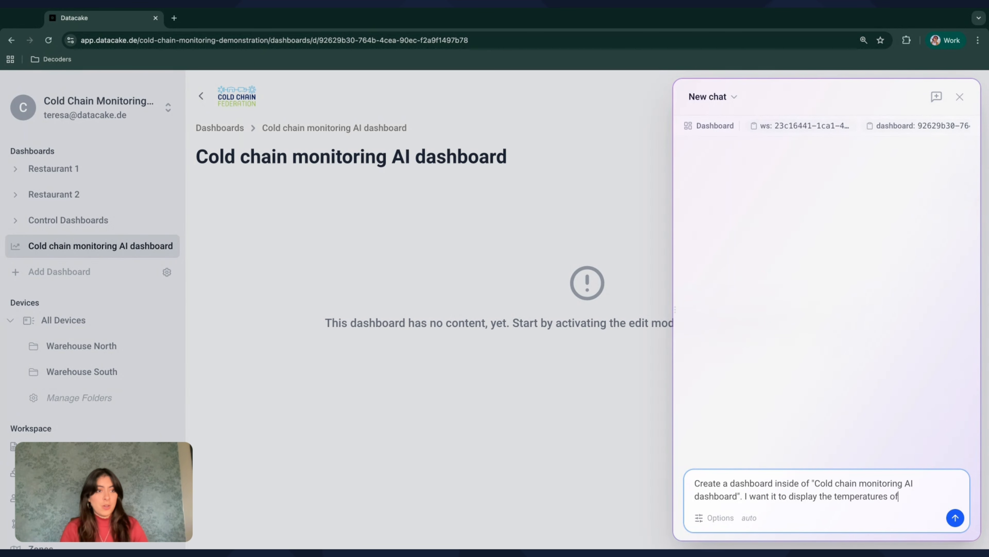
{"action": "type", "text": " my devices with the"}
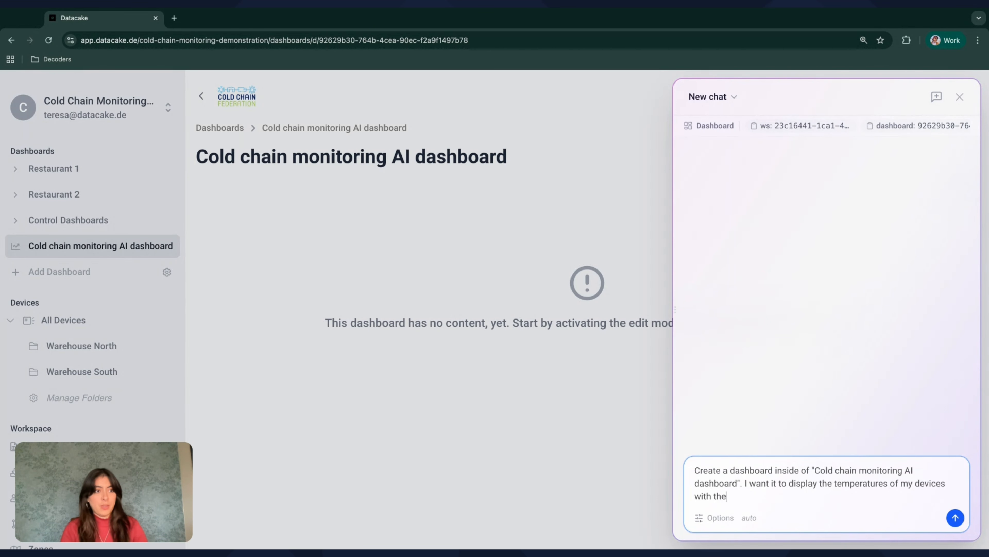
{"action": "type", "text": " tag \"warehouse"}
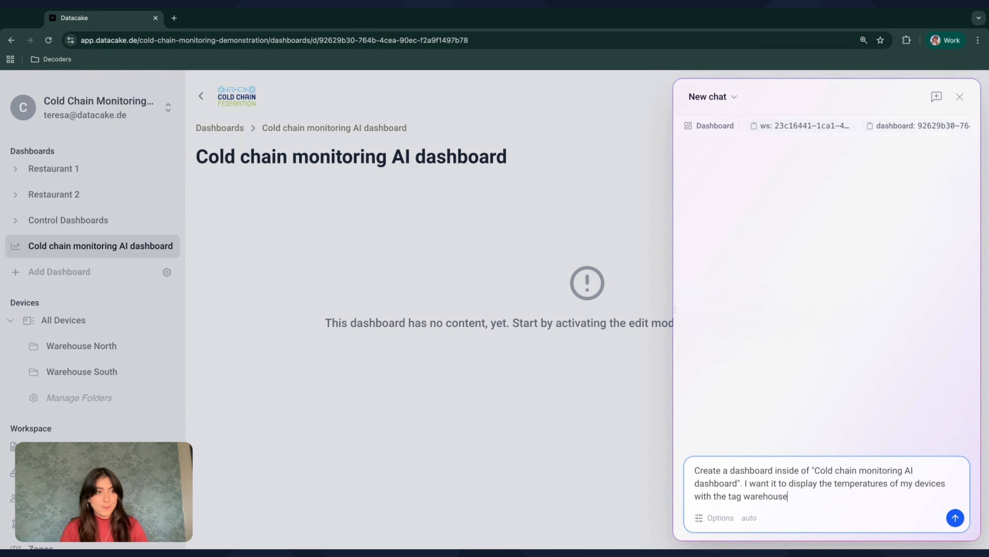
{"action": "type", "text": "_"}
{"action": "type", "text": "south\""}
{"action": "type", "text": ". Please "}
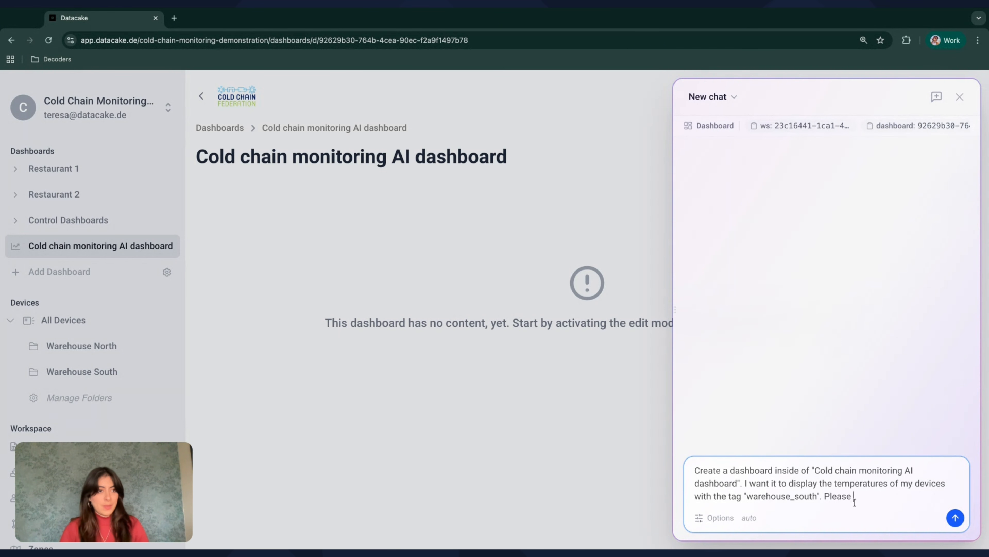
{"action": "type", "text": "add headline, value "}
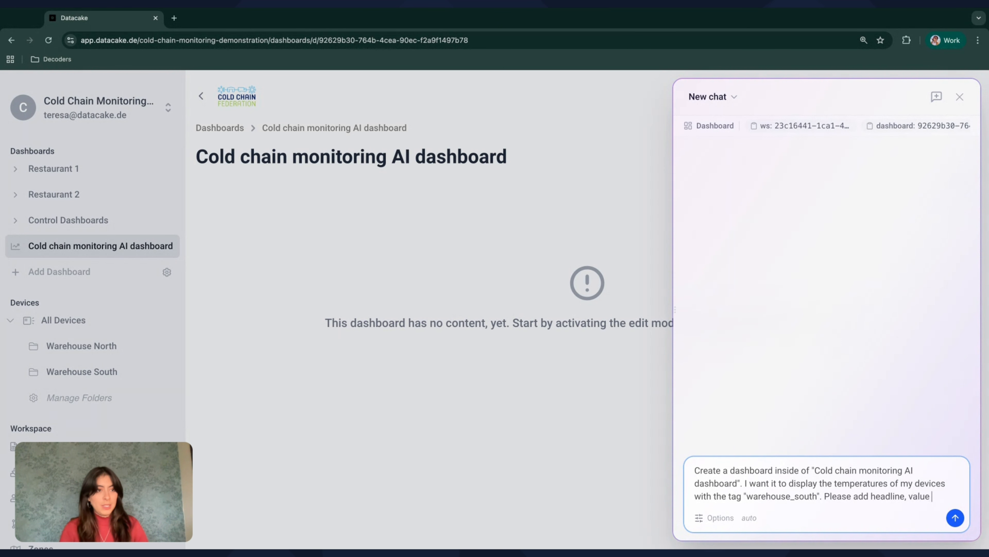
{"action": "type", "text": "widgets with gau"}
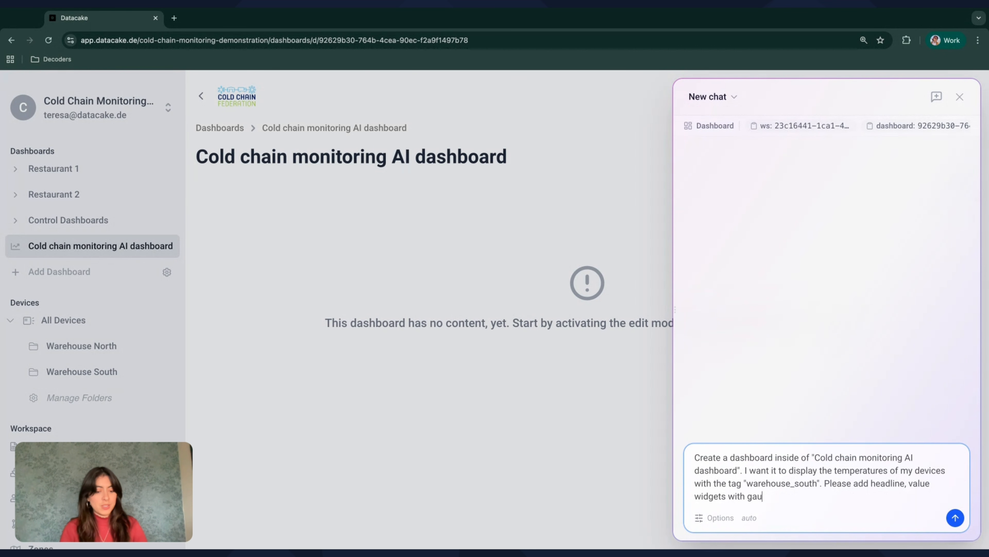
{"action": "type", "text": "ges and a chart "}
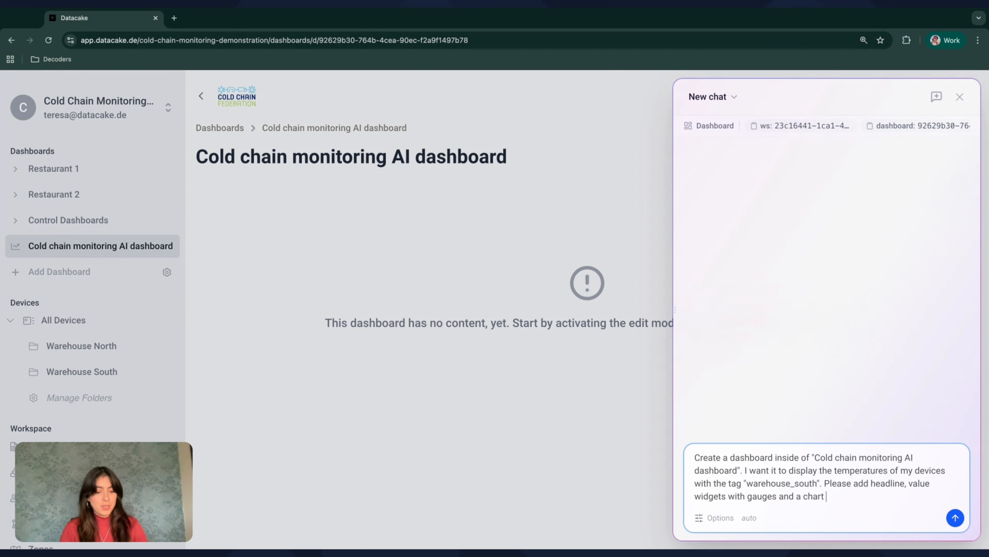
{"action": "type", "text": "widget to displ"}
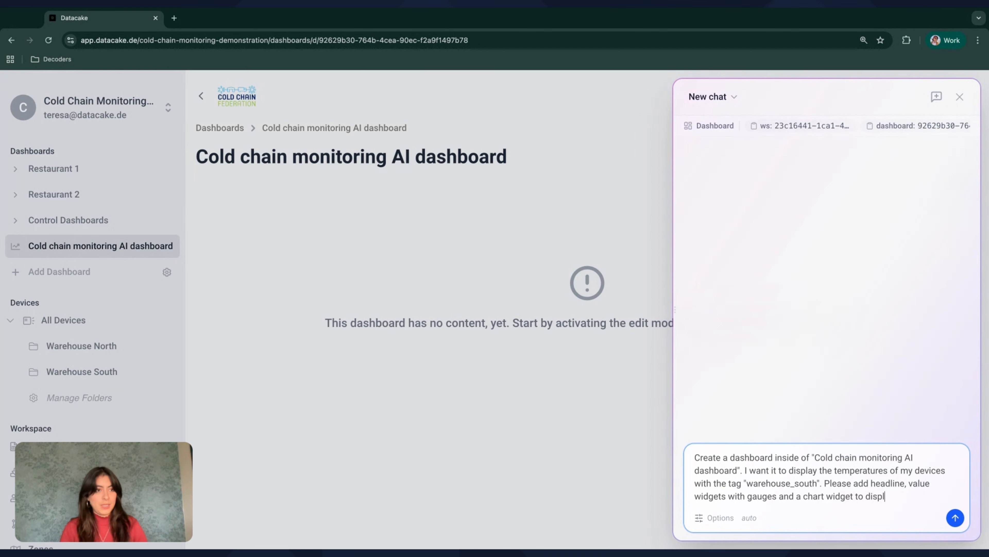
{"action": "type", "text": "ay the last 24"}
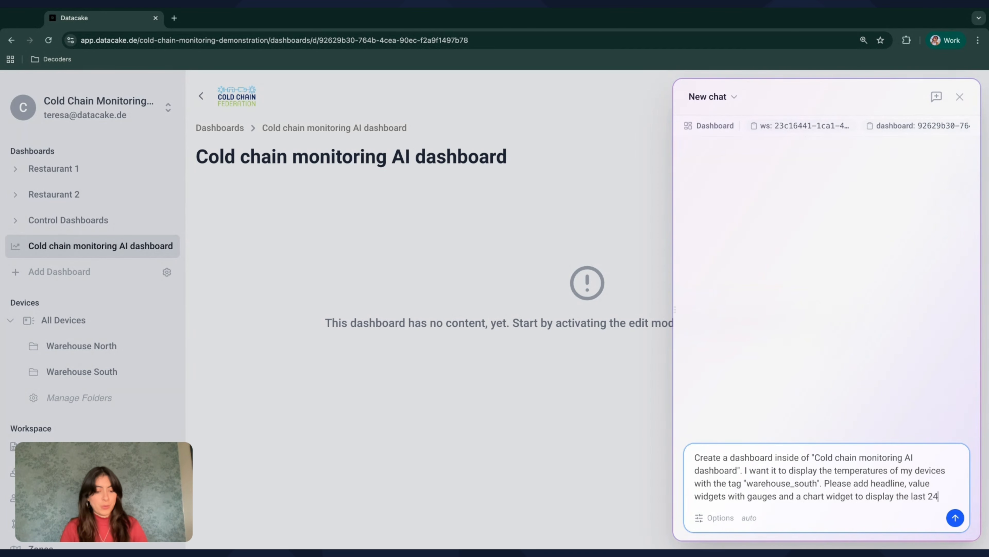
{"action": "type", "text": "h."}
{"action": "key", "text": "Return"}
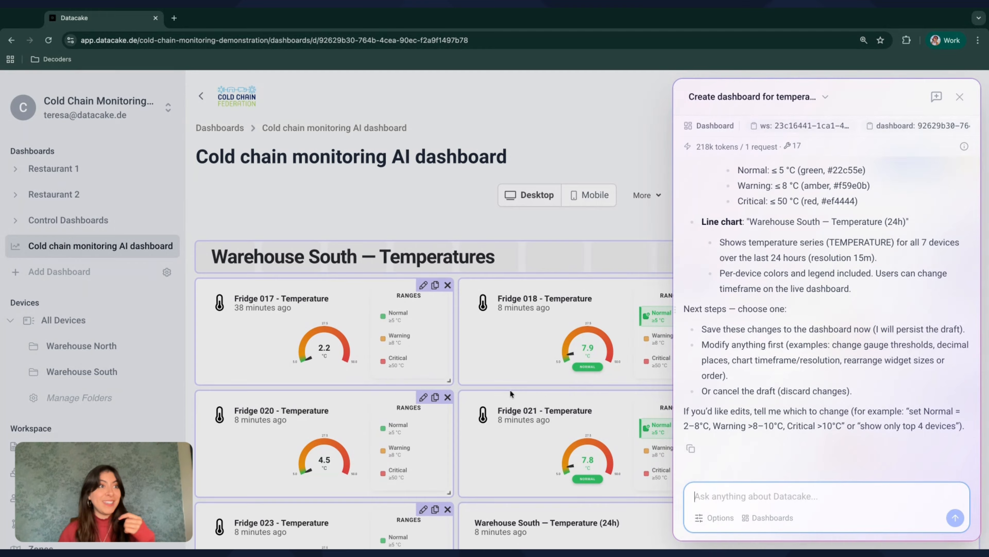
Read the assistant's draft summary of gauge thresholds and the 24h line-chart details
{"action": "scroll", "coordinate": [811, 417], "scroll_direction": "up", "scroll_amount": 7}
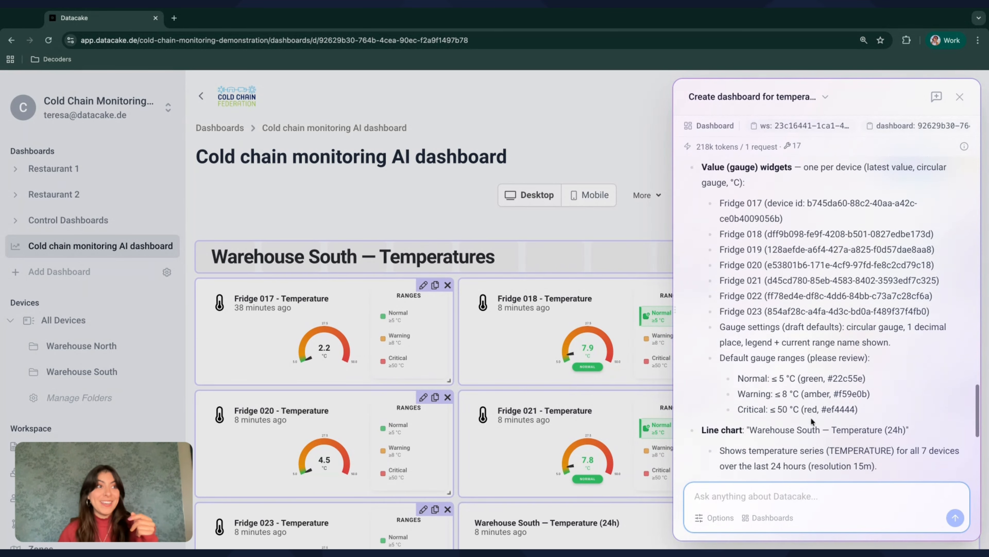
{"action": "scroll", "coordinate": [811, 417], "scroll_direction": "up", "scroll_amount": 3}
{"action": "scroll", "coordinate": [811, 417], "scroll_direction": "down", "scroll_amount": 3}
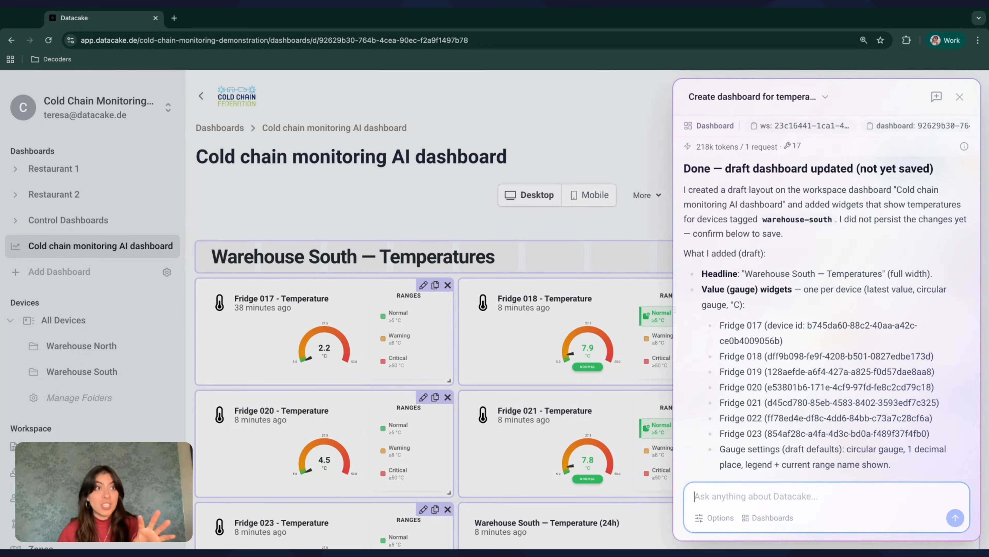
{"action": "scroll", "coordinate": [831, 316], "scroll_direction": "down", "scroll_amount": 1}
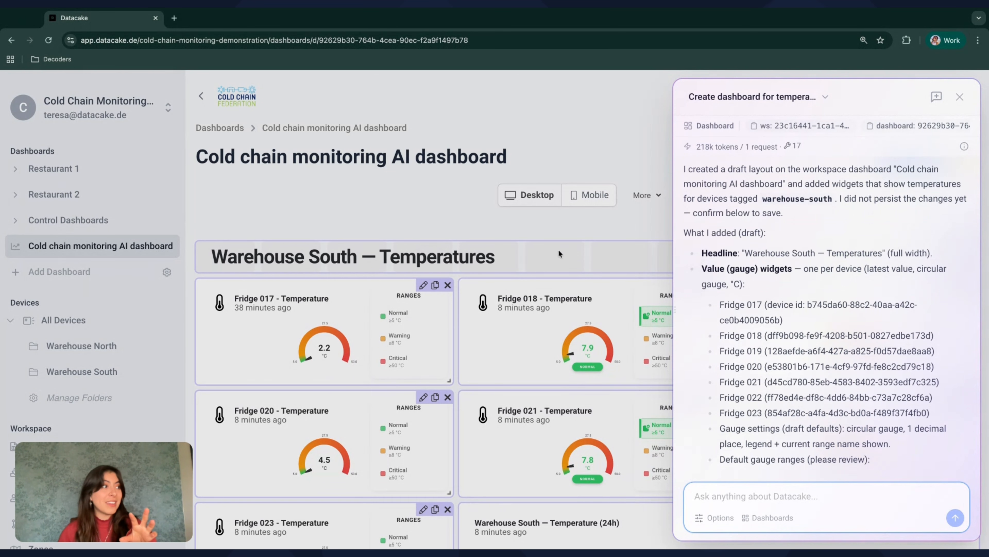
{"action": "scroll", "coordinate": [743, 223], "scroll_direction": "down", "scroll_amount": 2}
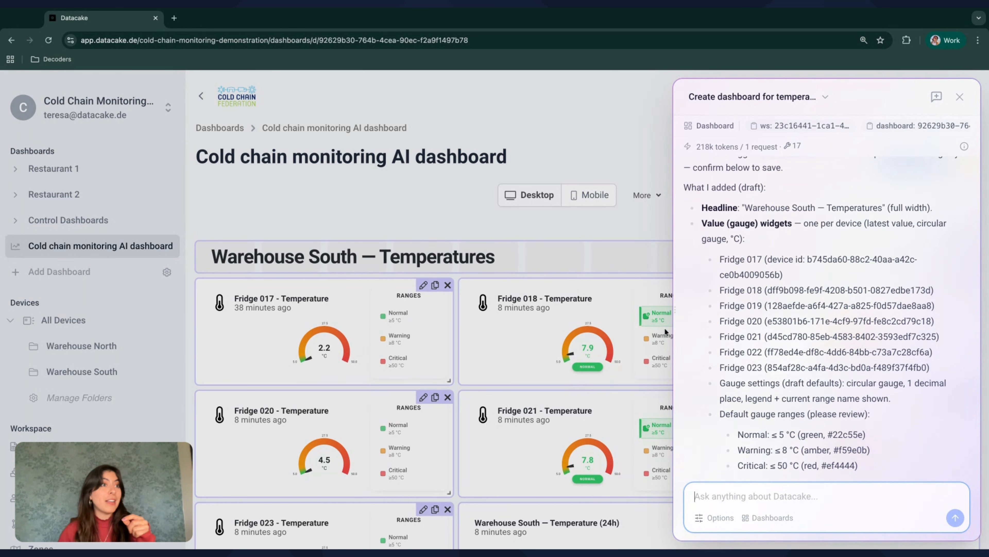
{"action": "scroll", "coordinate": [816, 308], "scroll_direction": "down", "scroll_amount": 4}
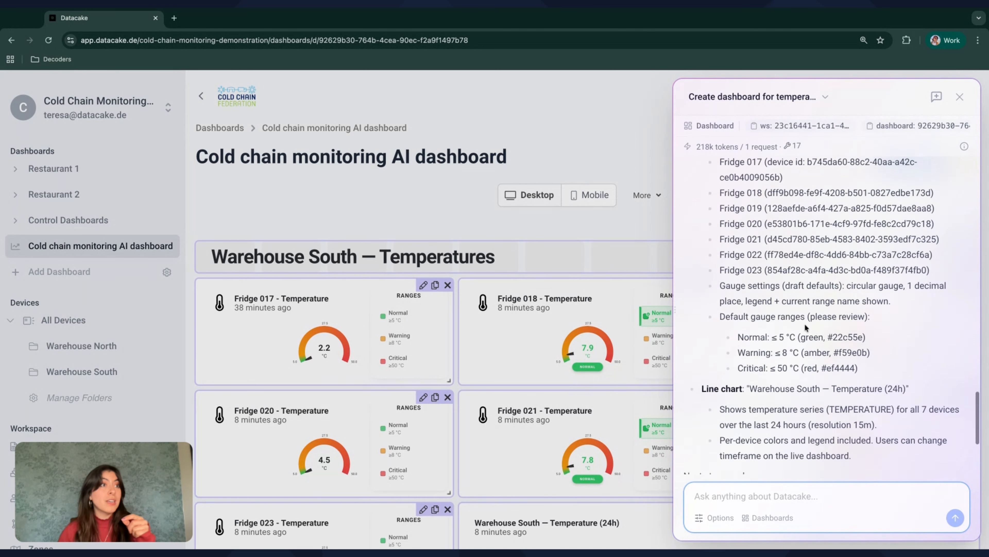
{"action": "scroll", "coordinate": [811, 282], "scroll_direction": "down", "scroll_amount": 2}
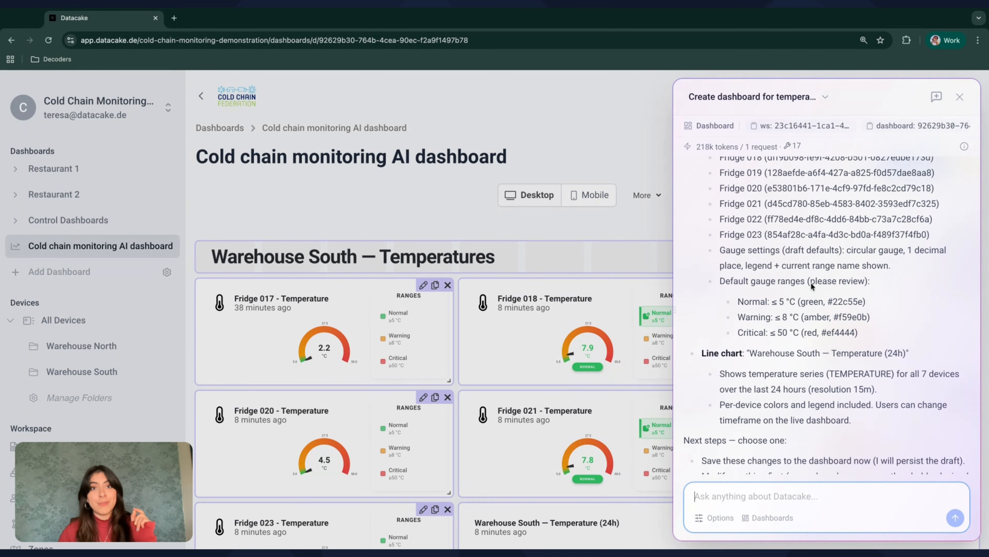
{"action": "scroll", "coordinate": [759, 262], "scroll_direction": "down", "scroll_amount": 3}
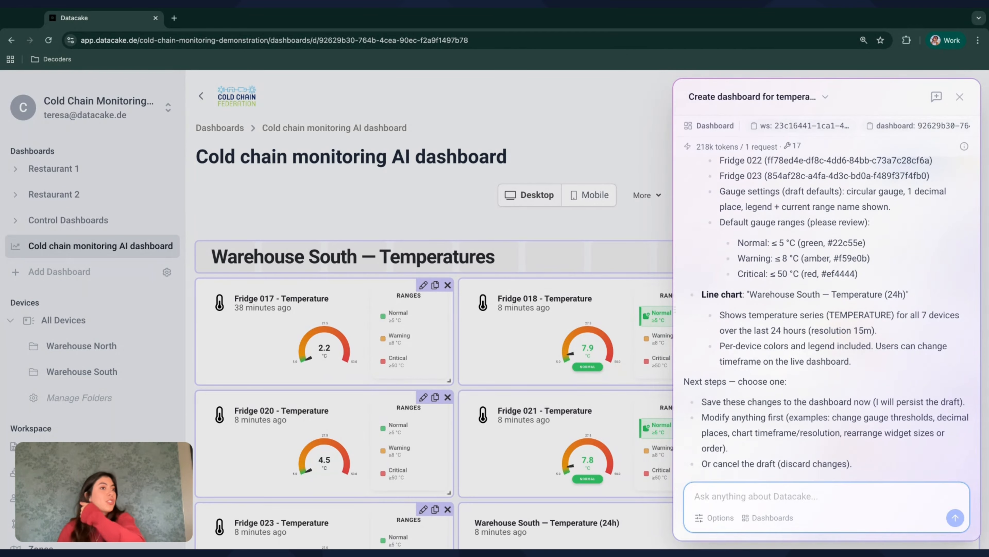
{"action": "scroll", "coordinate": [768, 260], "scroll_direction": "down", "scroll_amount": 1}
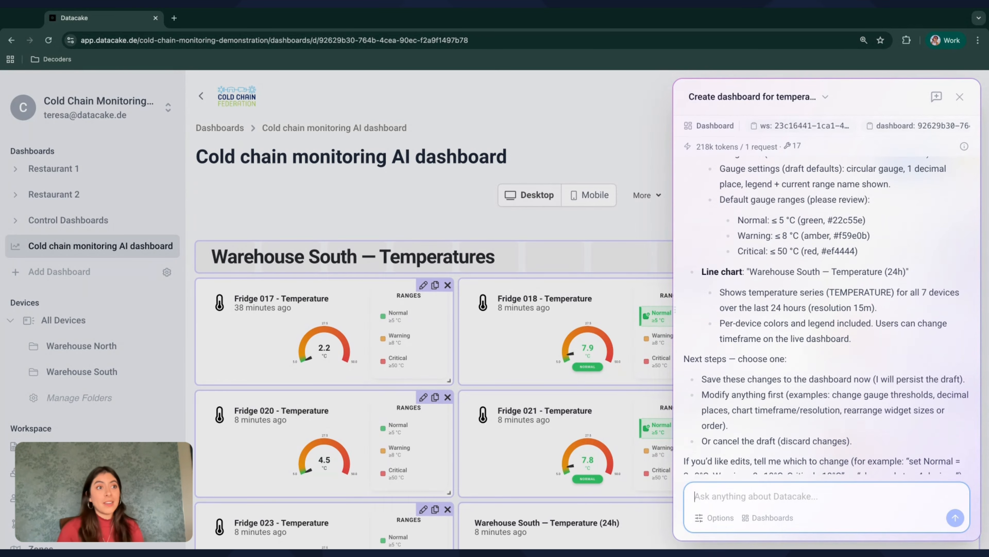
{"action": "scroll", "coordinate": [829, 312], "scroll_direction": "down", "scroll_amount": 2}
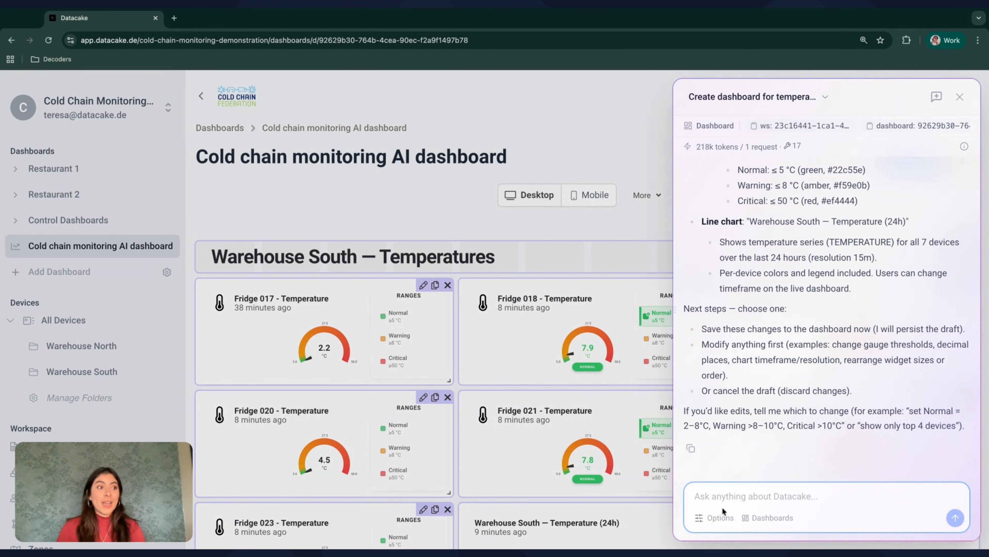
{"action": "left_click", "coordinate": [592, 166]}
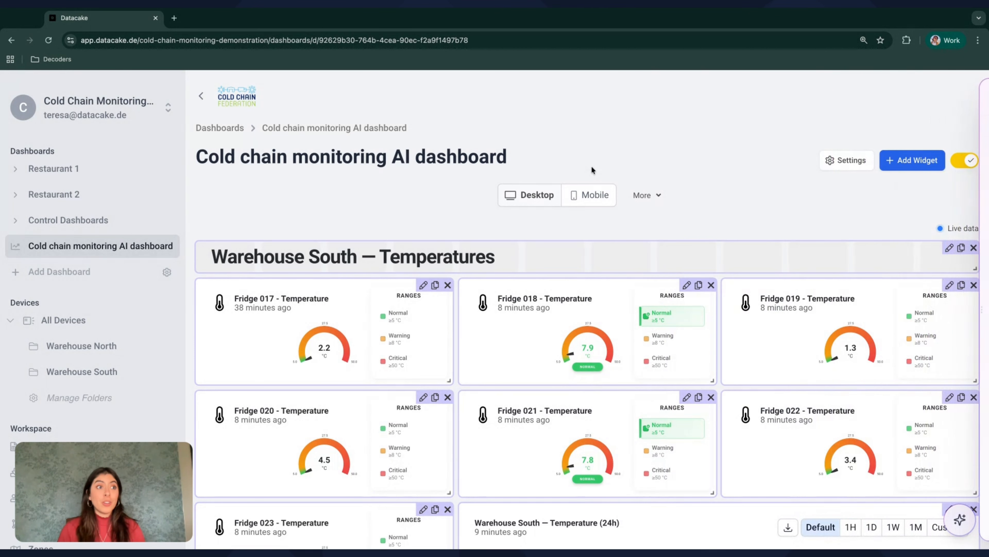
{"action": "scroll", "coordinate": [736, 307], "scroll_direction": "down", "scroll_amount": 4}
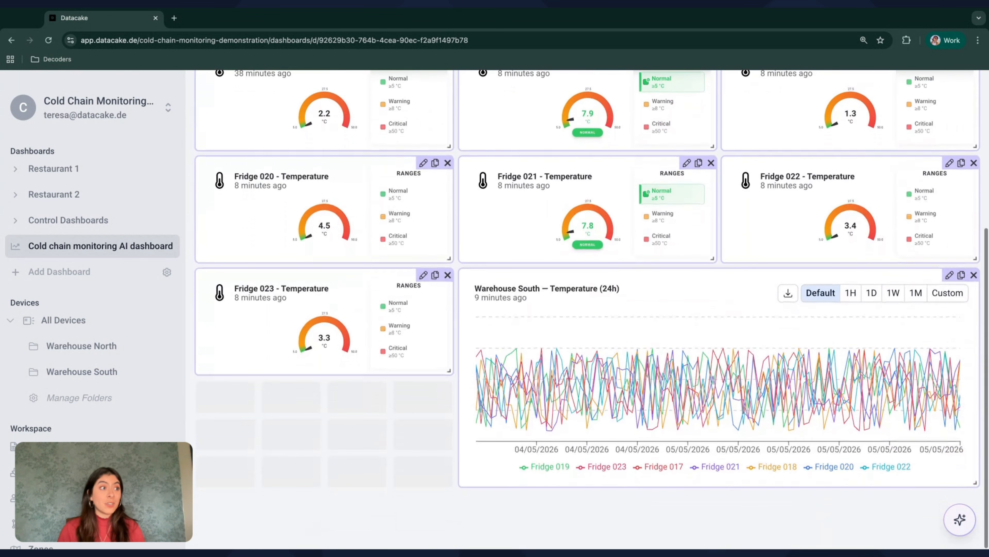
{"action": "scroll", "coordinate": [736, 308], "scroll_direction": "up", "scroll_amount": 4}
{"action": "scroll", "coordinate": [736, 308], "scroll_direction": "down", "scroll_amount": 4}
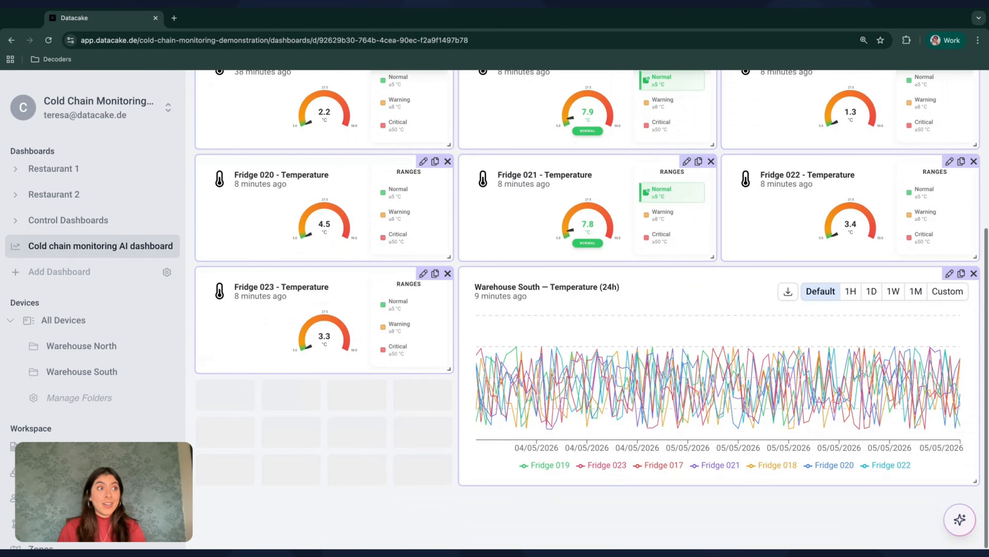
{"action": "scroll", "coordinate": [458, 293], "scroll_direction": "up", "scroll_amount": 4}
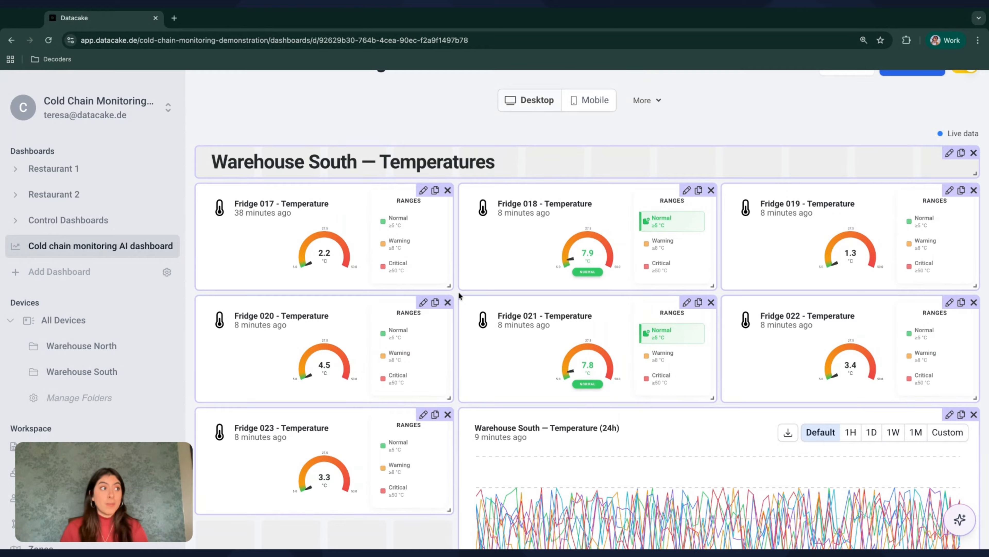
{"action": "scroll", "coordinate": [458, 292], "scroll_direction": "down", "scroll_amount": 4}
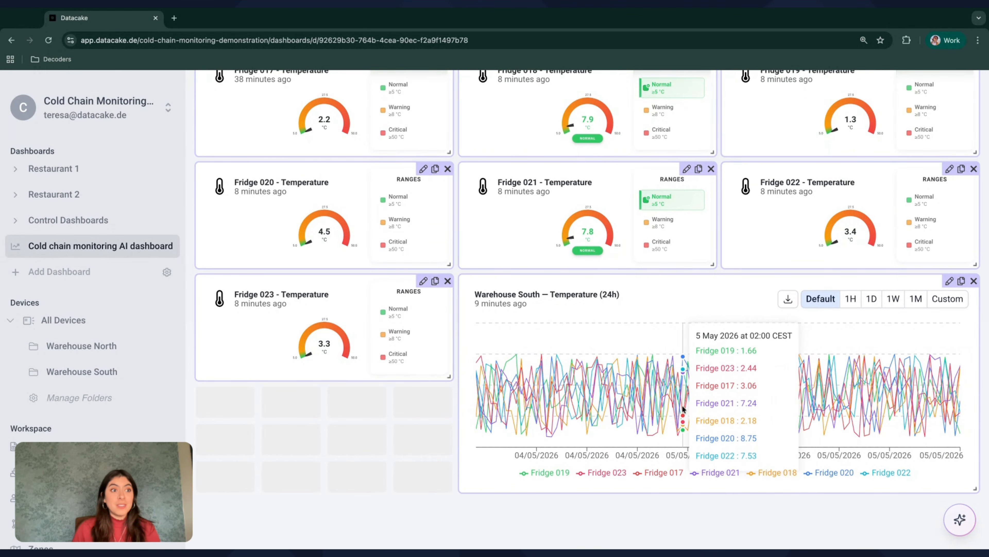
{"action": "scroll", "coordinate": [682, 408], "scroll_direction": "up", "scroll_amount": 2}
{"action": "scroll", "coordinate": [683, 408], "scroll_direction": "up", "scroll_amount": 2}
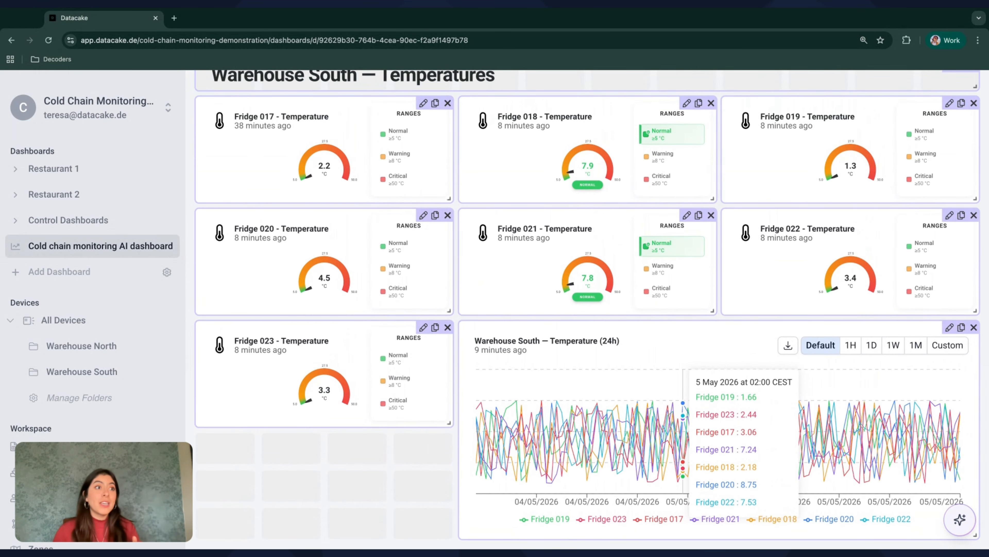
{"action": "scroll", "coordinate": [683, 409], "scroll_direction": "up", "scroll_amount": 1}
{"action": "scroll", "coordinate": [683, 408], "scroll_direction": "up", "scroll_amount": 5}
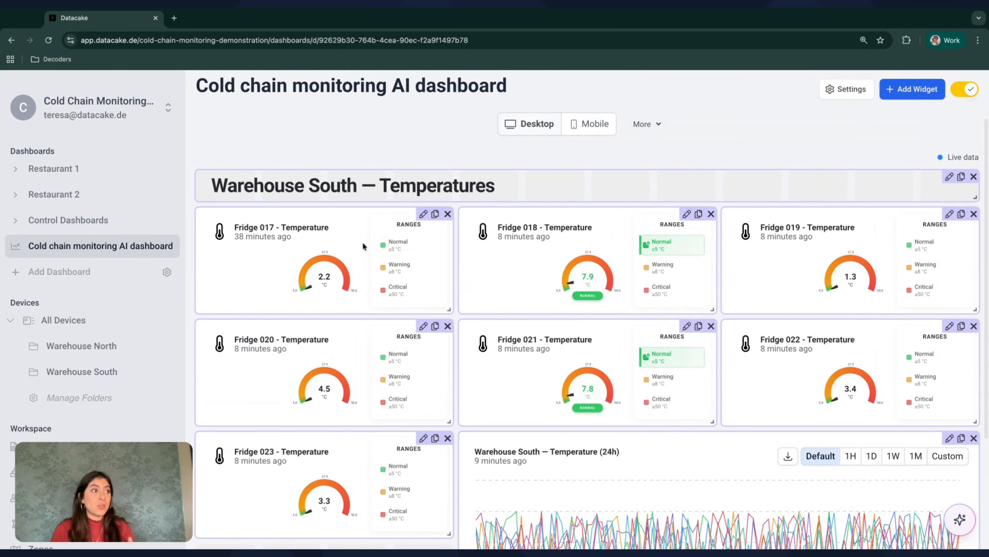
{"action": "scroll", "coordinate": [362, 245], "scroll_direction": "down", "scroll_amount": 1}
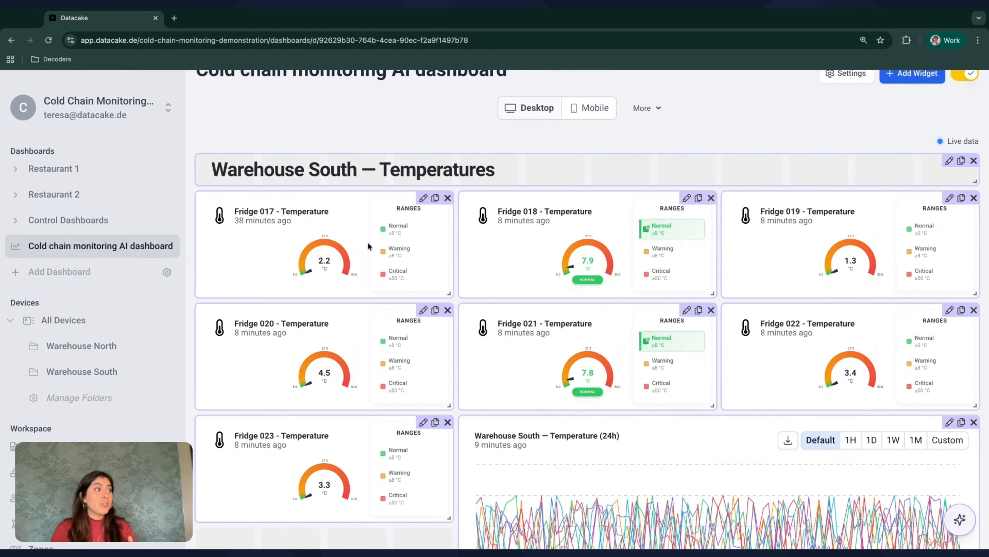
{"action": "scroll", "coordinate": [357, 273], "scroll_direction": "down", "scroll_amount": 1}
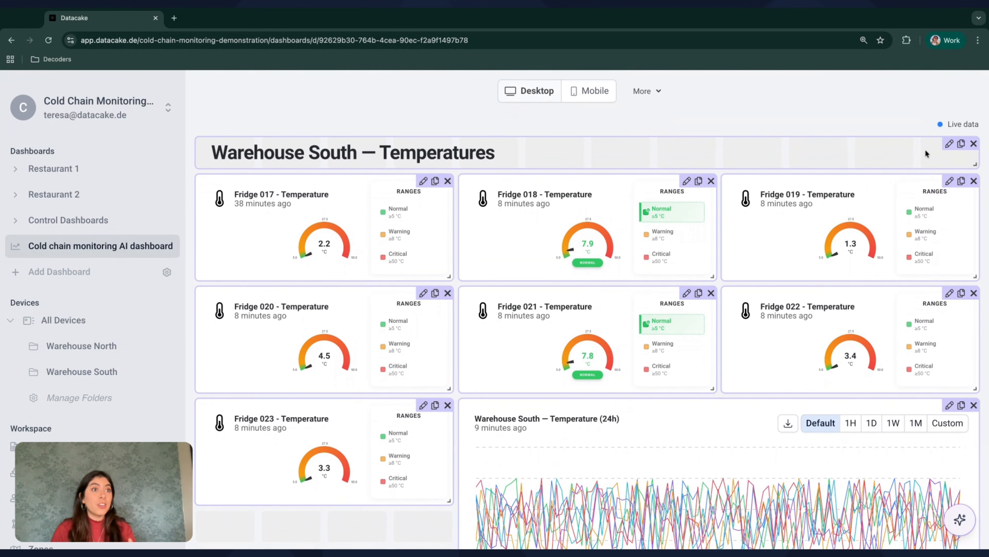
{"action": "scroll", "coordinate": [927, 203], "scroll_direction": "up", "scroll_amount": 4}
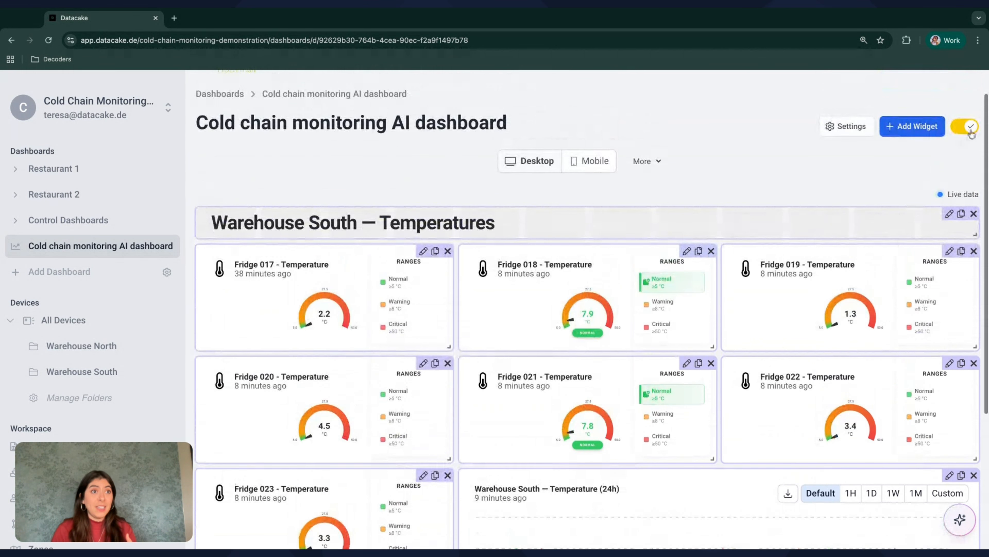
Save the dashboard by leaving edit mode, then reopen Fridge 018's gauge for editing
{"action": "left_click", "coordinate": [963, 127]}
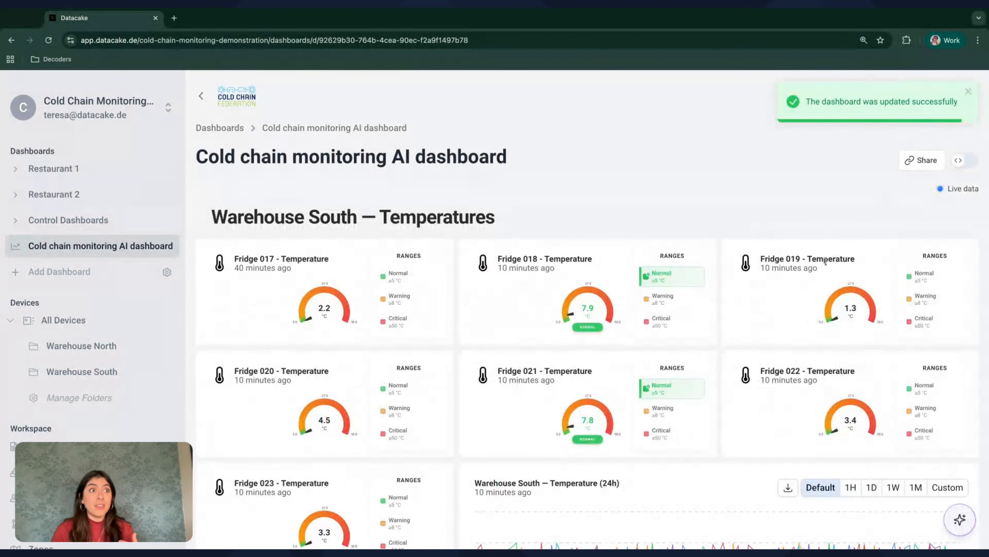
{"action": "left_click", "coordinate": [965, 164]}
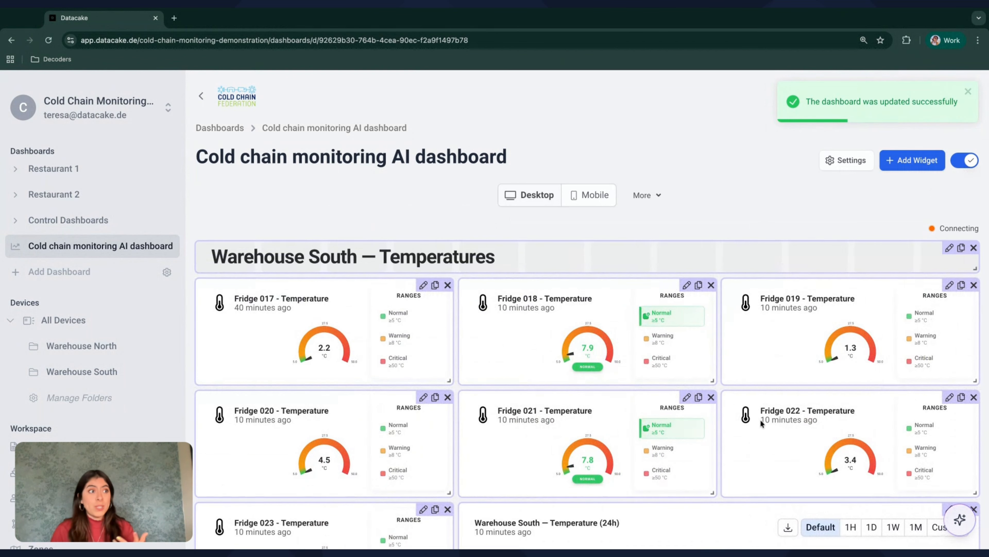
{"action": "left_click", "coordinate": [686, 252]}
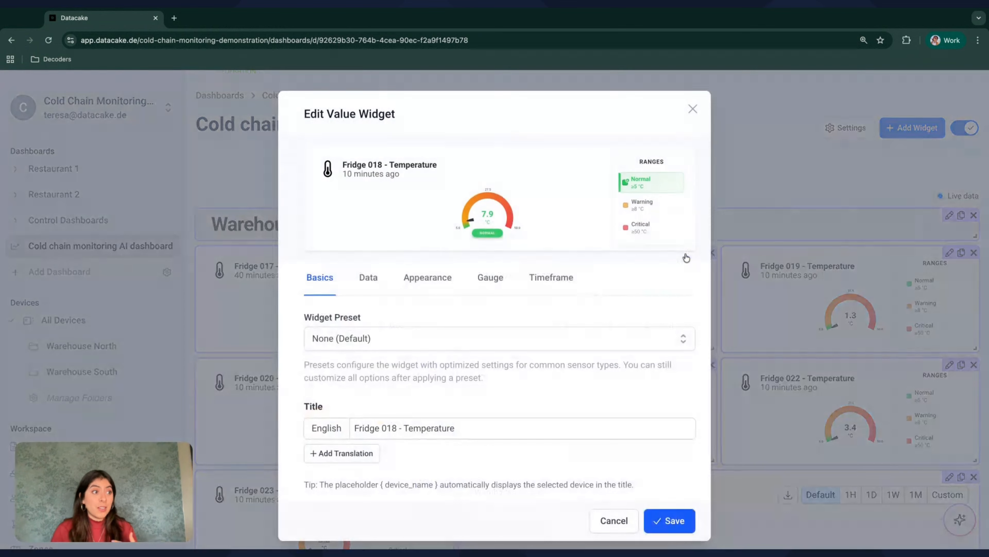
Preview the Temperature widget preset on Fridge 018's gauge, then cancel without applying it
{"action": "left_click", "coordinate": [452, 337]}
{"action": "scroll", "coordinate": [452, 337], "scroll_direction": "down", "scroll_amount": 1}
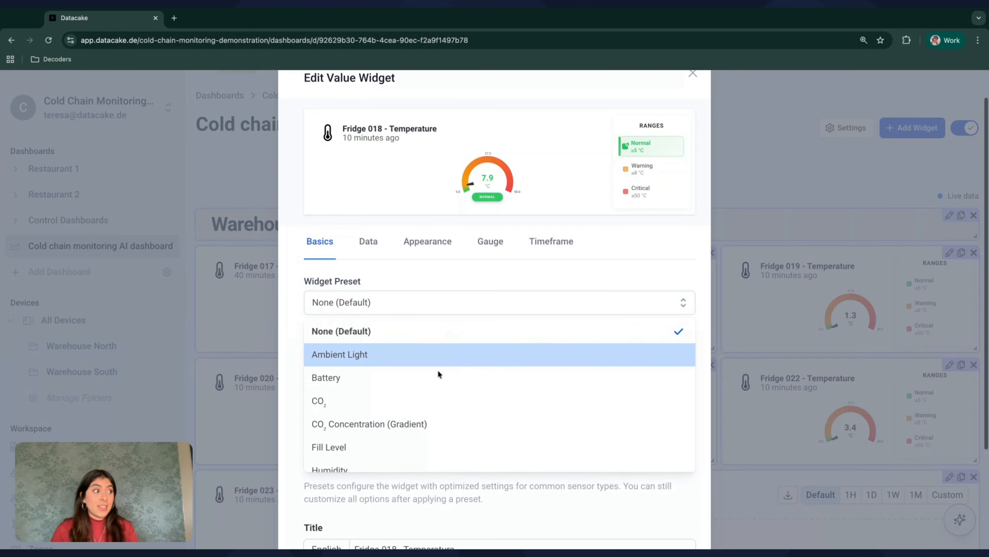
{"action": "scroll", "coordinate": [413, 438], "scroll_direction": "down", "scroll_amount": 1}
{"action": "scroll", "coordinate": [413, 438], "scroll_direction": "down", "scroll_amount": 1}
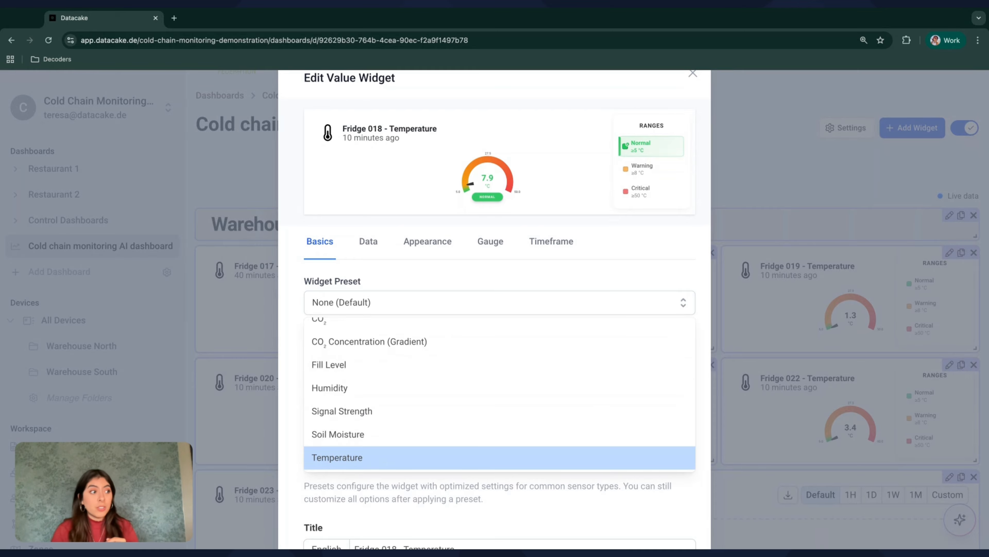
{"action": "left_click", "coordinate": [413, 457]}
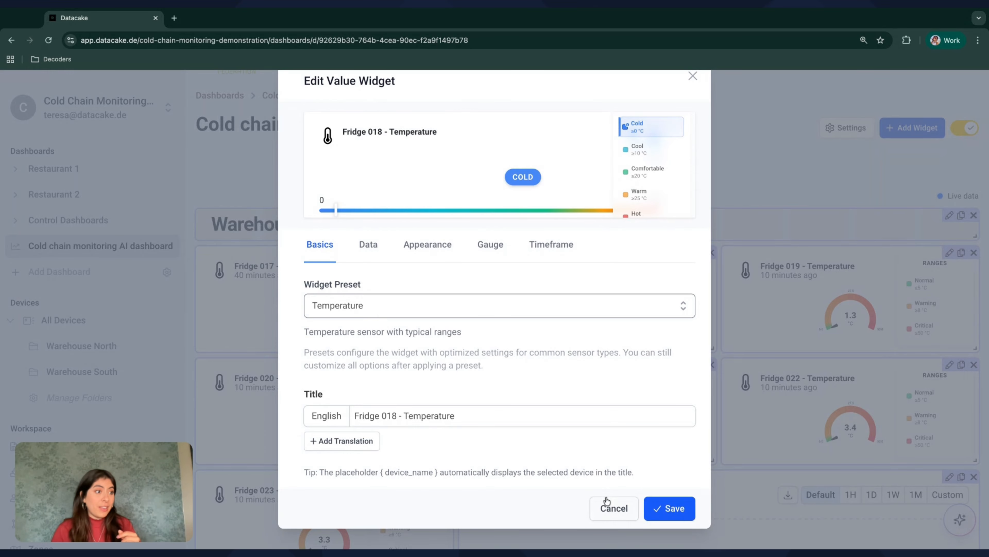
{"action": "left_click", "coordinate": [612, 506]}
{"action": "scroll", "coordinate": [656, 326], "scroll_direction": "down", "scroll_amount": 2}
Switch the dashboard to view mode and briefly open, then close, the AI assistant
{"action": "scroll", "coordinate": [656, 327], "scroll_direction": "down", "scroll_amount": 3}
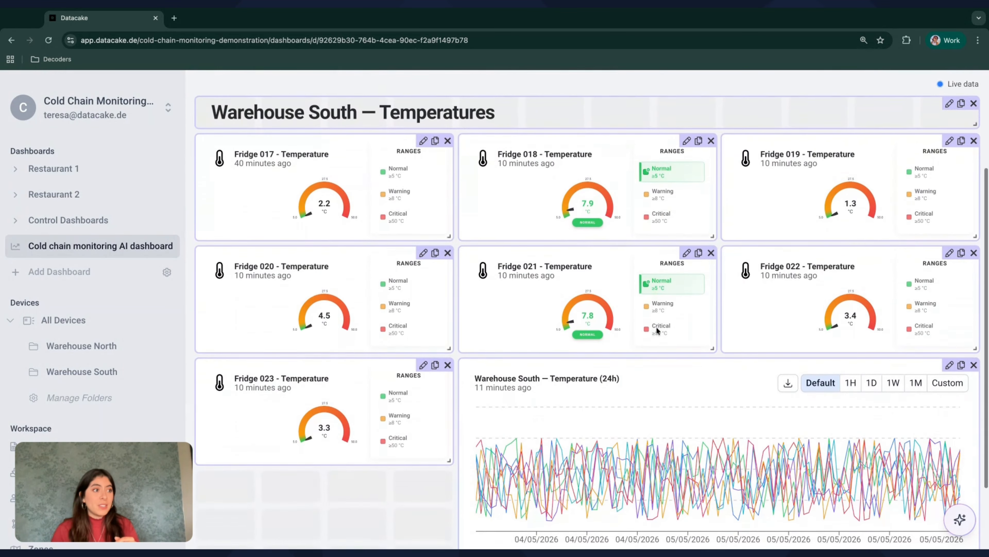
{"action": "scroll", "coordinate": [656, 327], "scroll_direction": "up", "scroll_amount": 5}
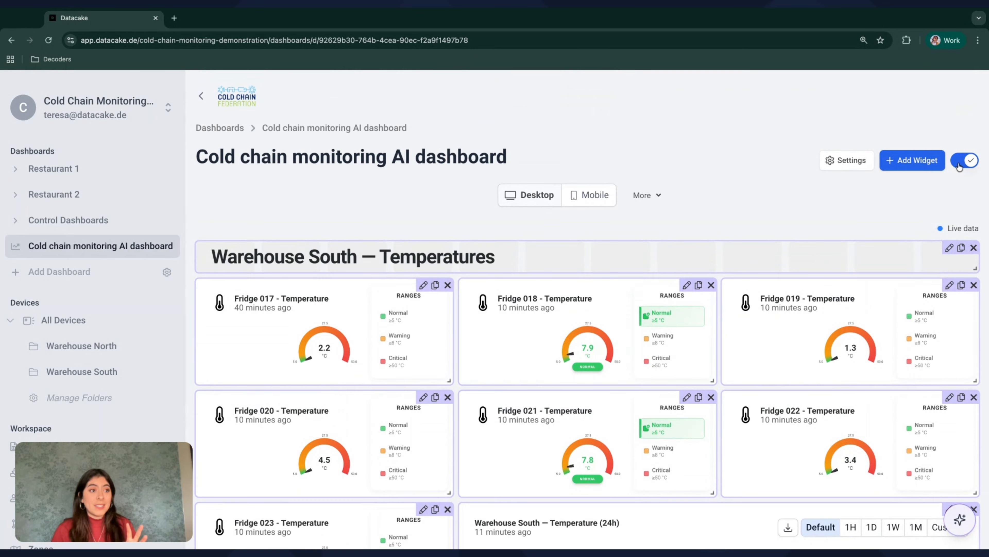
{"action": "left_click", "coordinate": [959, 167]}
{"action": "scroll", "coordinate": [863, 446], "scroll_direction": "down", "scroll_amount": 1}
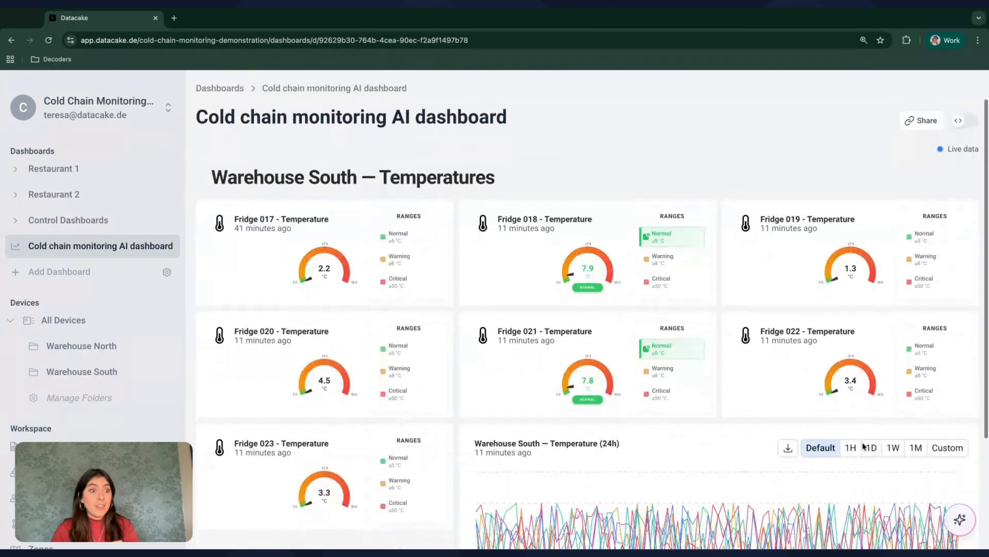
{"action": "mouse_move", "coordinate": [960, 519]}
{"action": "left_click", "coordinate": [929, 477]}
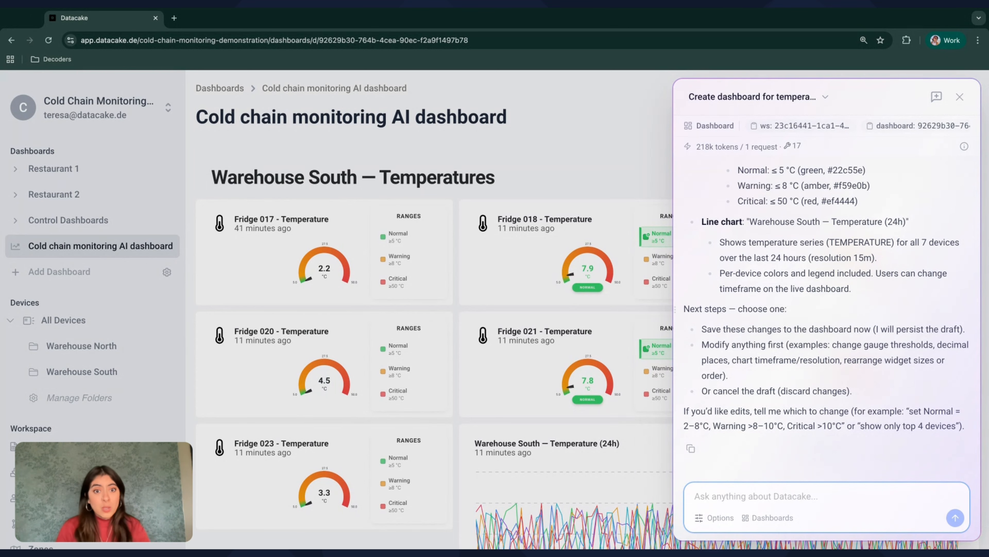
{"action": "left_click", "coordinate": [539, 136]}
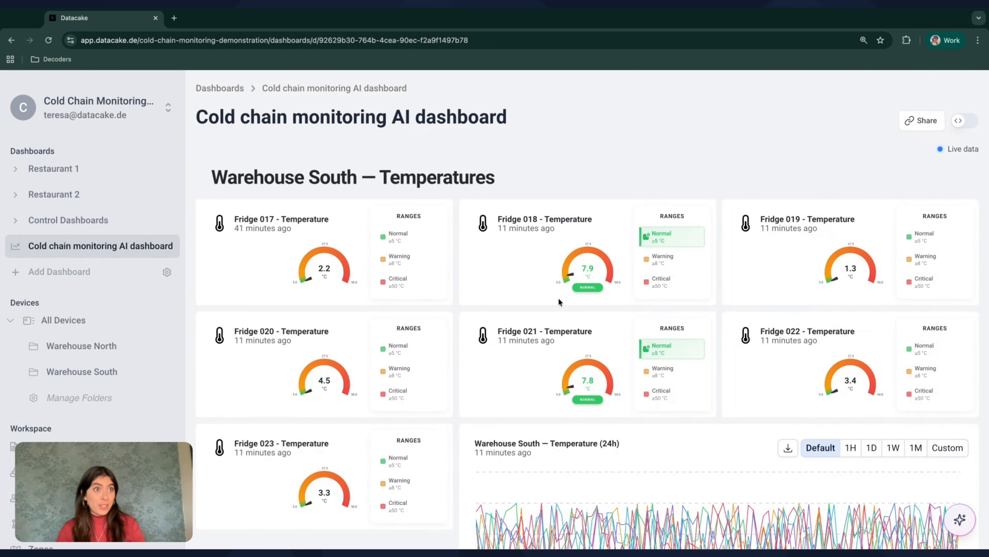
Put the dashboard back into edit mode and show its More options for copy or paste
{"action": "scroll", "coordinate": [558, 297], "scroll_direction": "down", "scroll_amount": 3}
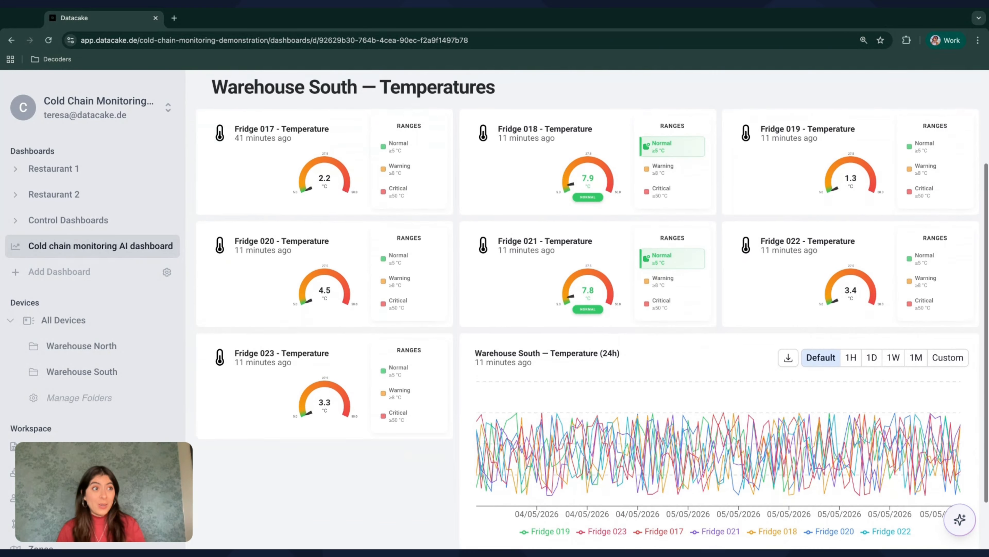
{"action": "scroll", "coordinate": [558, 298], "scroll_direction": "up", "scroll_amount": 2}
{"action": "scroll", "coordinate": [558, 298], "scroll_direction": "up", "scroll_amount": 2}
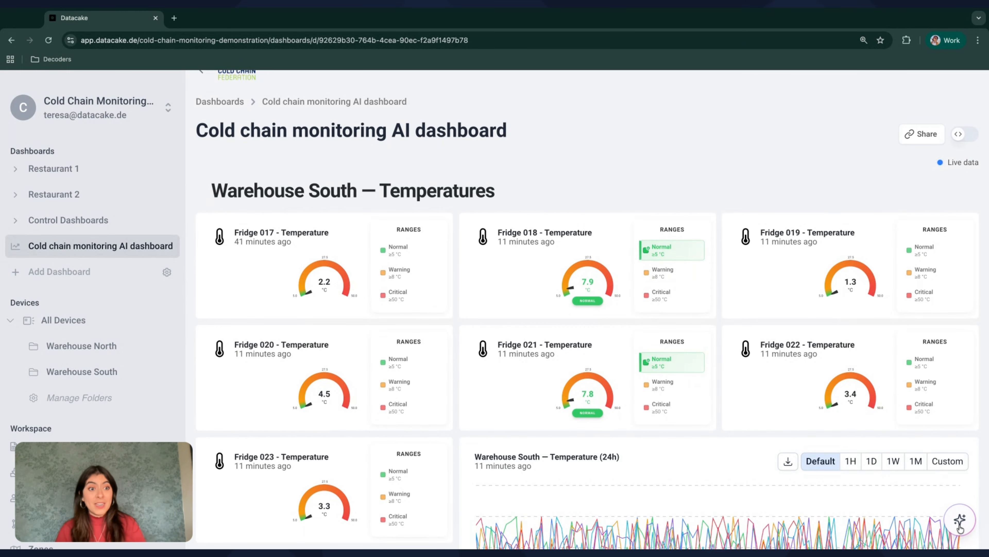
{"action": "left_click", "coordinate": [964, 139]}
{"action": "left_click", "coordinate": [641, 196]}
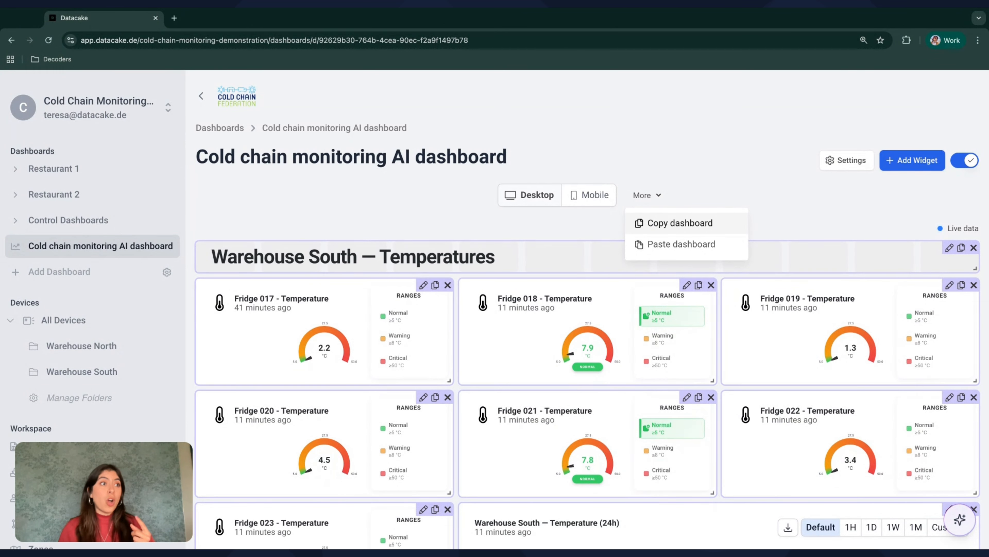
Copy the whole dashboard, then enable tabs in Settings and add a second tab
{"action": "left_click", "coordinate": [681, 223]}
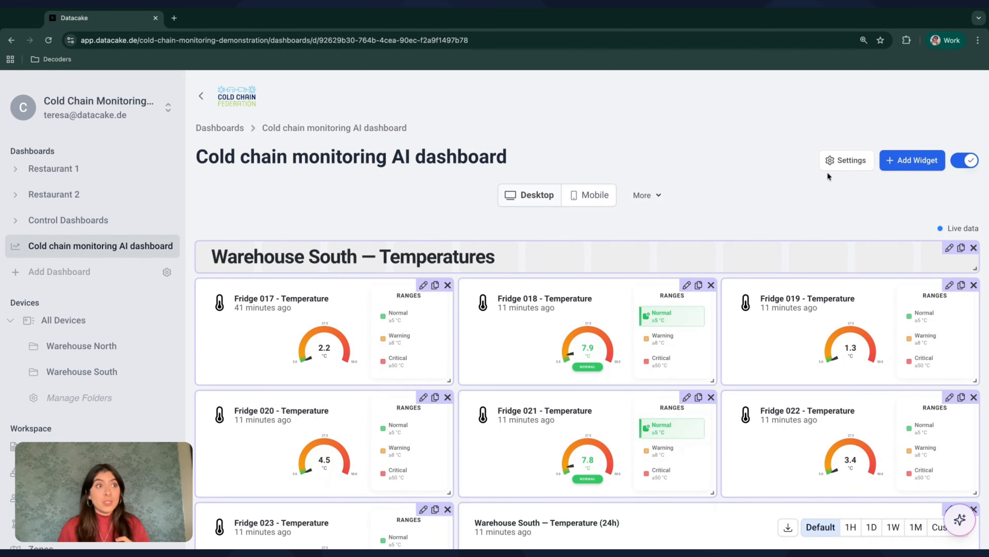
{"action": "left_click", "coordinate": [845, 168]}
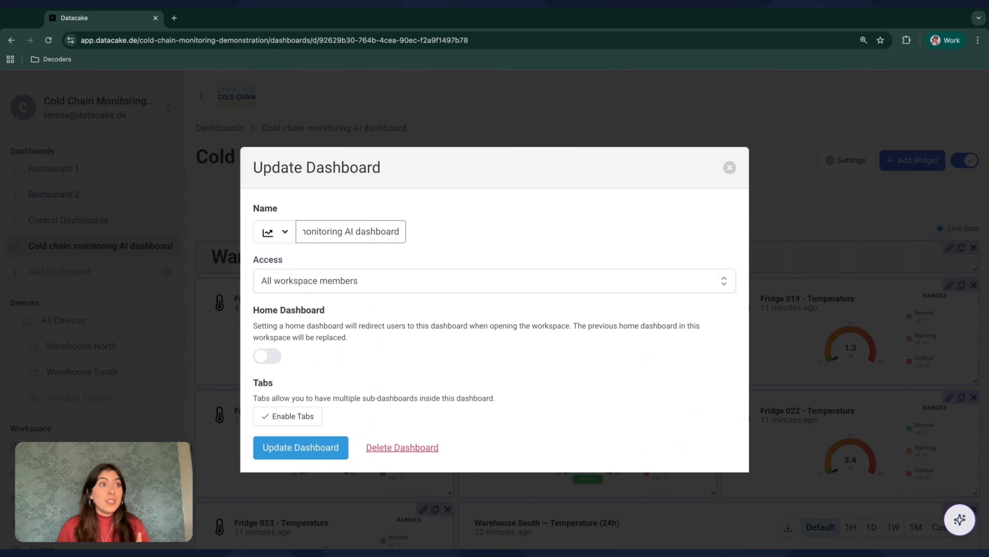
{"action": "left_click", "coordinate": [283, 413]}
{"action": "left_click", "coordinate": [282, 430]}
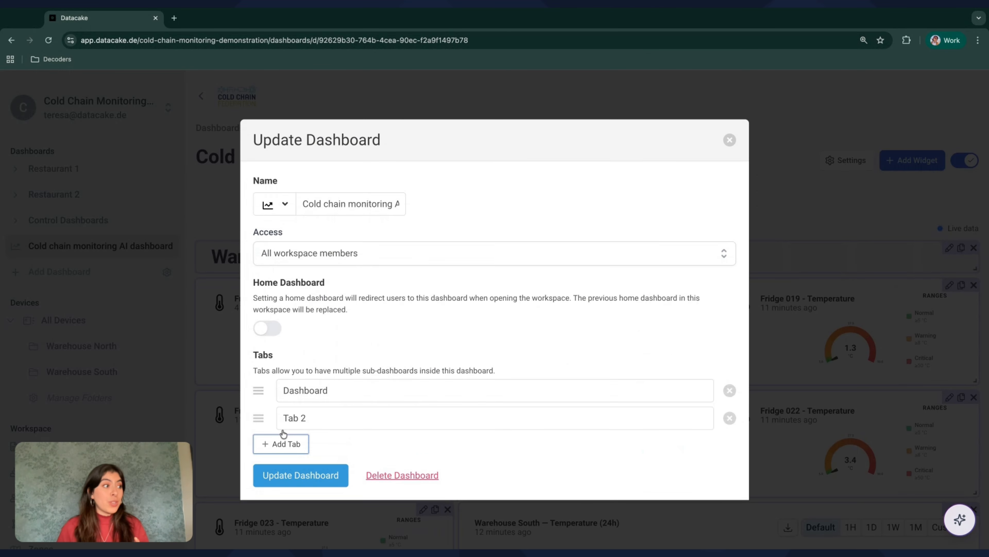
Rename the first tab 'Temperature' and the second tab 'Humidity'
{"action": "double_click", "coordinate": [290, 391]}
{"action": "type", "text": "Tempeture"}
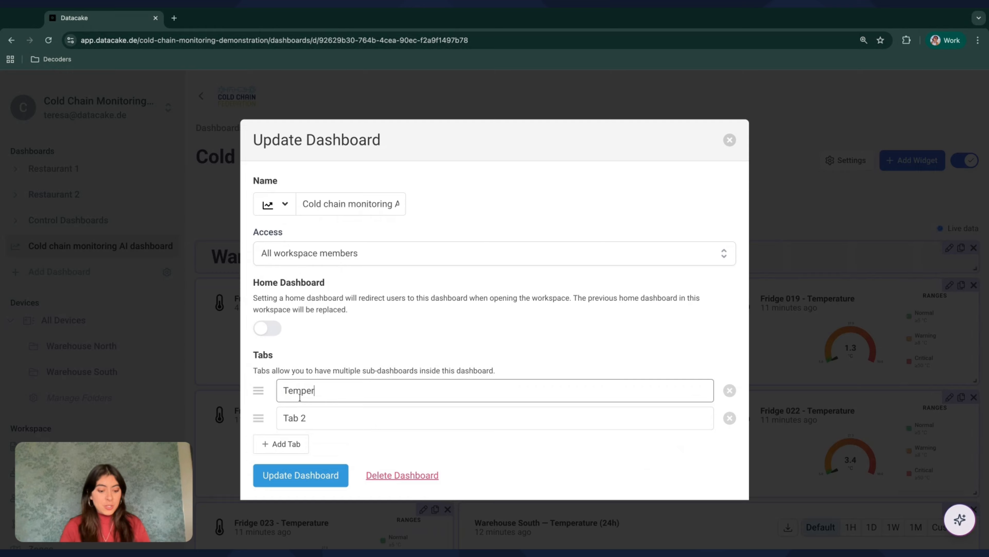
{"action": "left_click", "coordinate": [312, 391]}
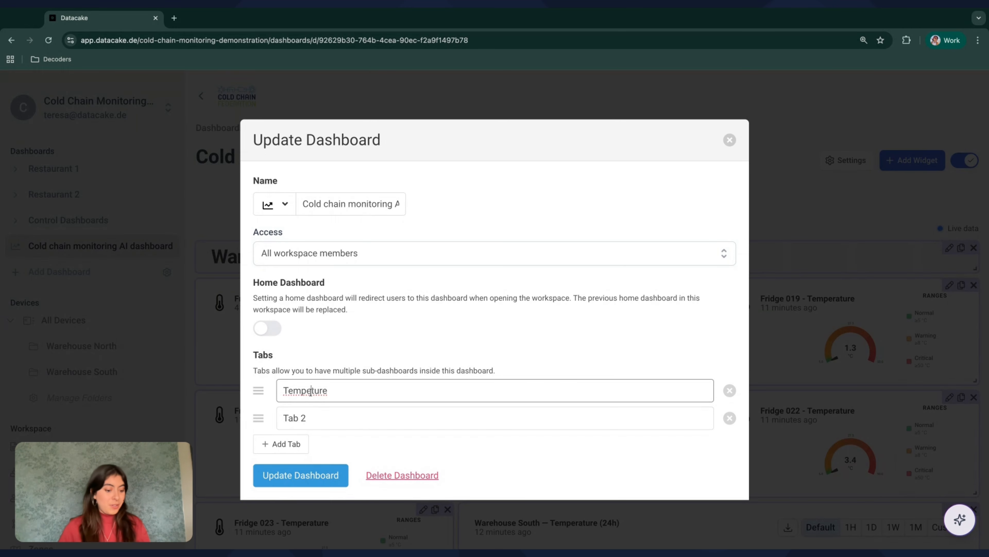
{"action": "type", "text": "ra"}
{"action": "triple_click", "coordinate": [310, 418]}
{"action": "type", "text": "Humidity"}
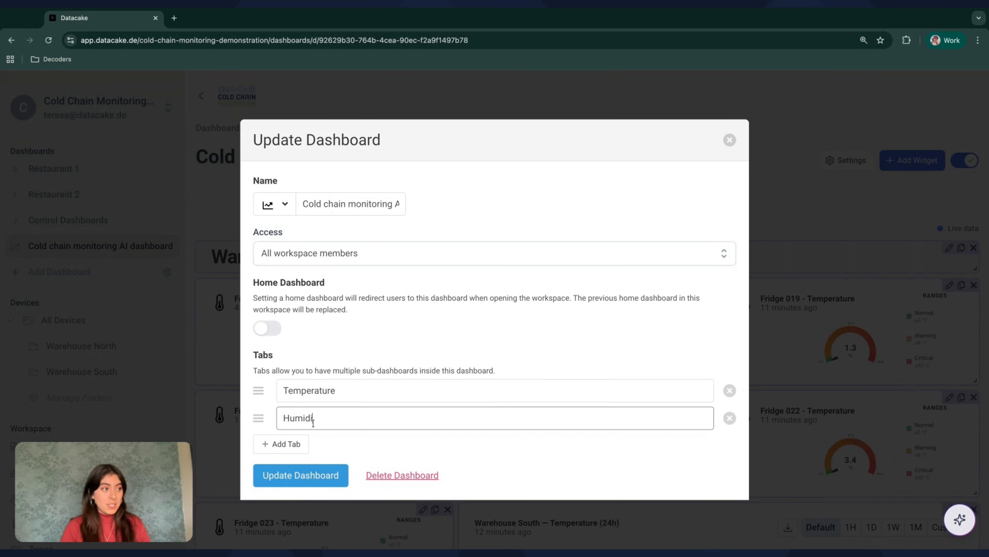
Save the new tabs with Update Dashboard and switch to the Humidity tab
{"action": "left_click", "coordinate": [287, 485]}
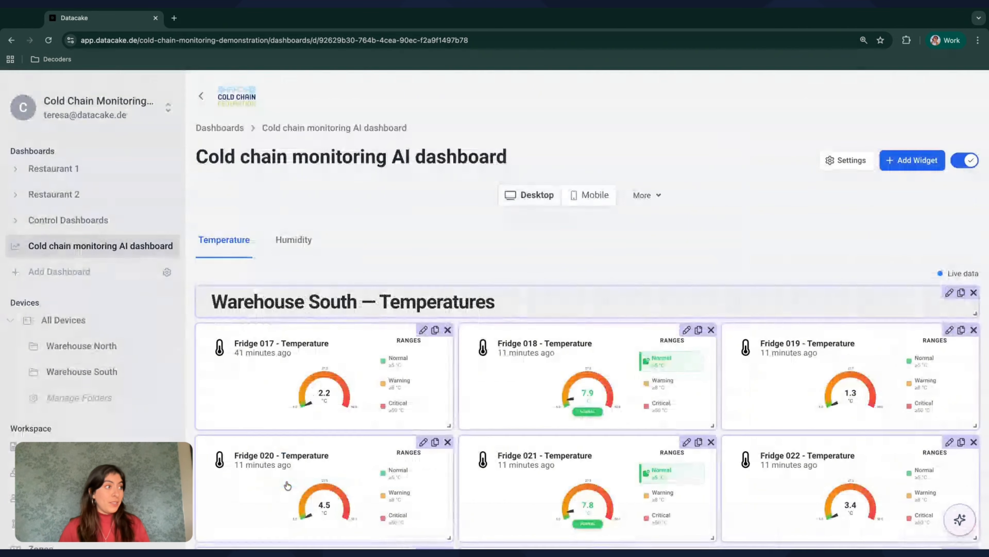
{"action": "scroll", "coordinate": [492, 390], "scroll_direction": "down", "scroll_amount": 5}
{"action": "scroll", "coordinate": [492, 391], "scroll_direction": "up", "scroll_amount": 5}
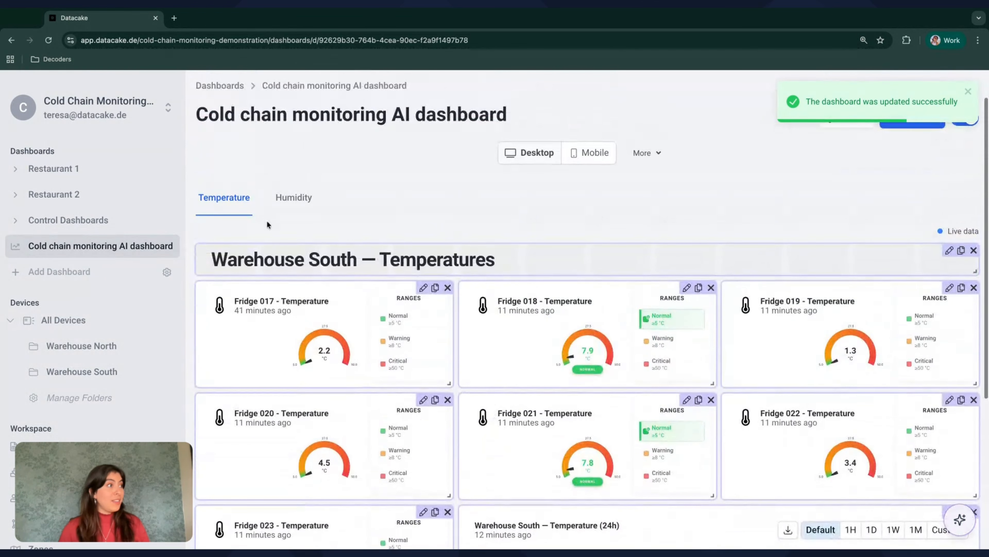
{"action": "left_click", "coordinate": [297, 211]}
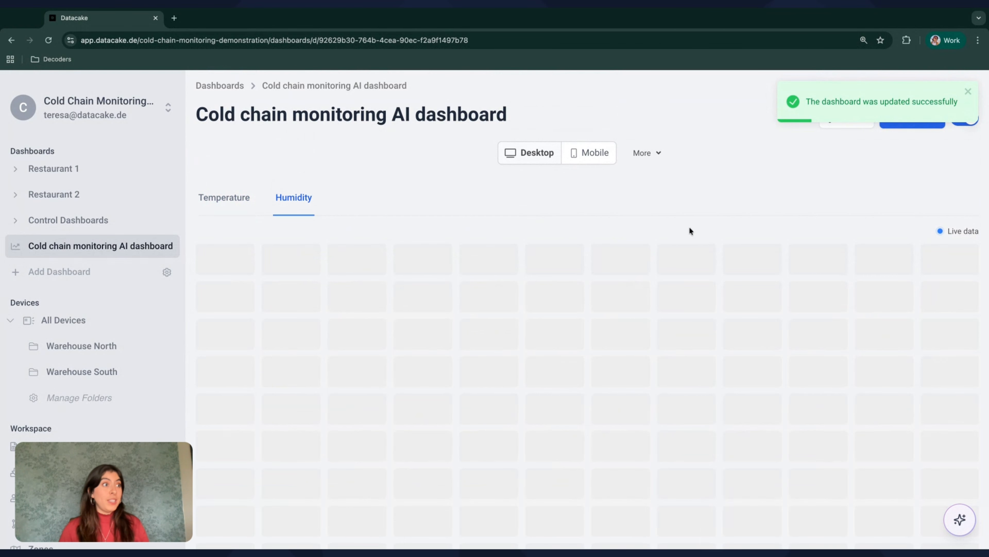
Paste the copied dashboard code into the Humidity tab with Replace Dashboard, then leave edit mode
{"action": "left_click", "coordinate": [658, 157]}
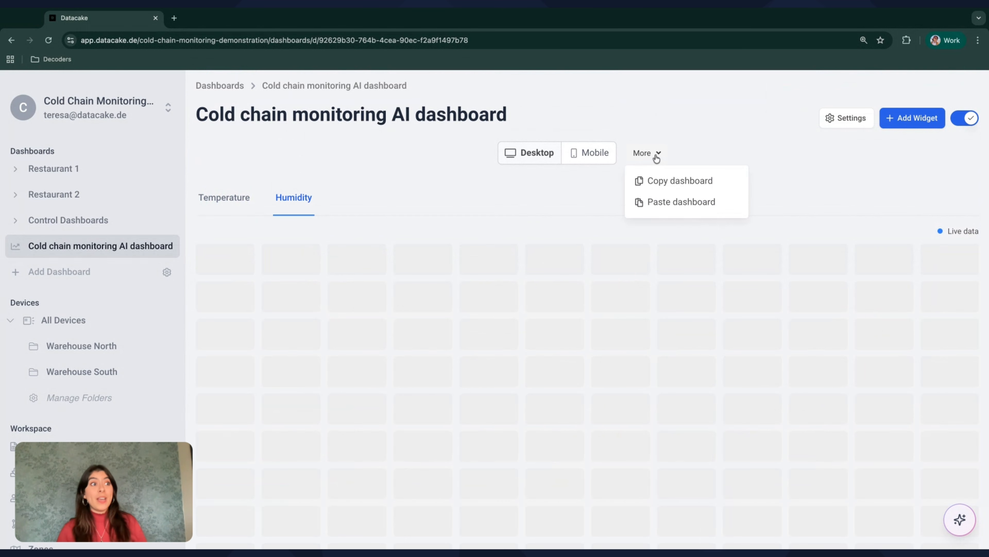
{"action": "left_click", "coordinate": [667, 202]}
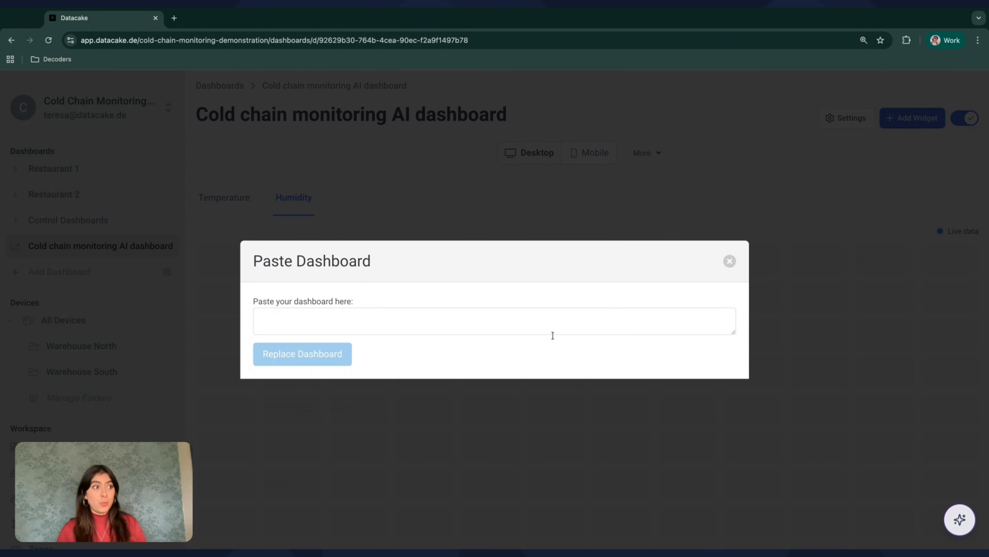
{"action": "left_click", "coordinate": [542, 322]}
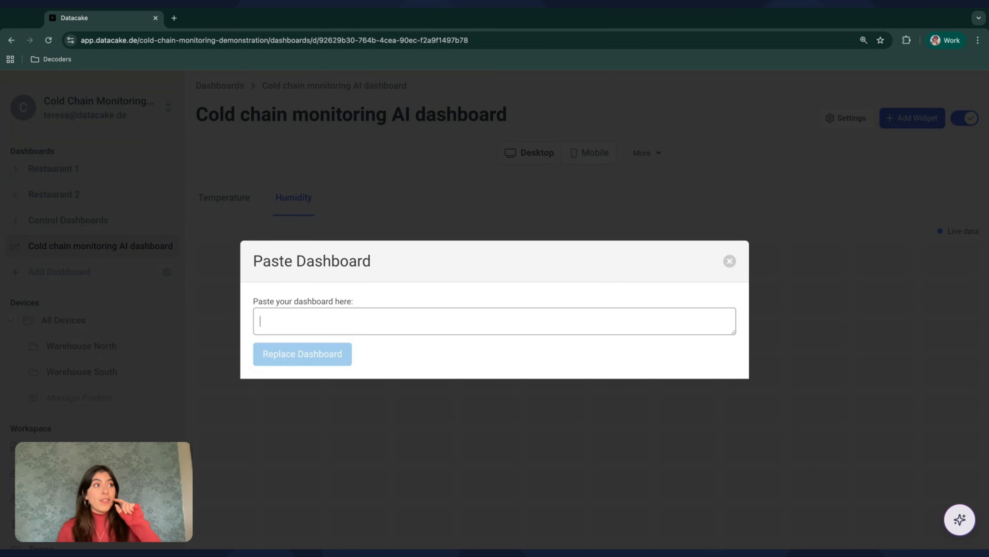
{"action": "key", "text": "ctrl+v"}
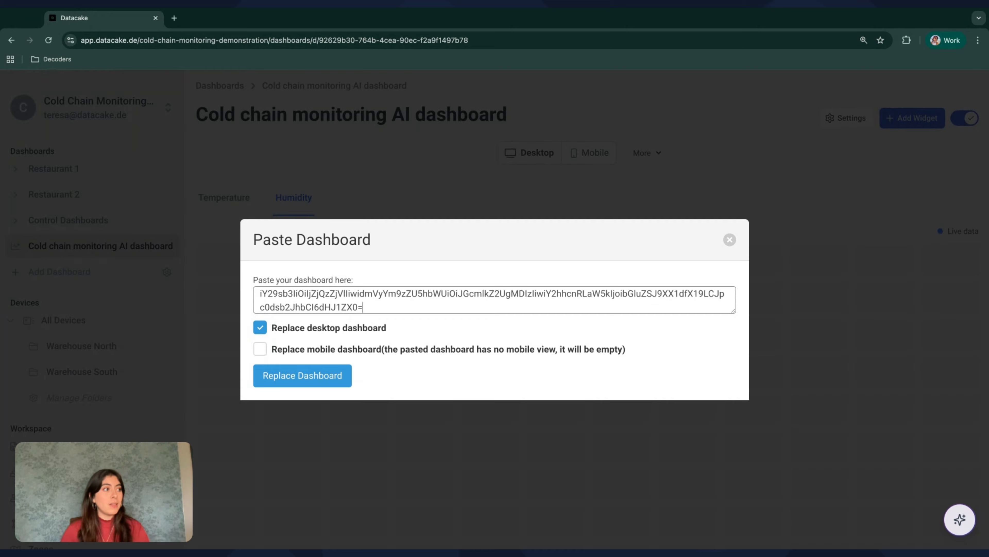
{"action": "left_click", "coordinate": [307, 378]}
{"action": "scroll", "coordinate": [570, 313], "scroll_direction": "down", "scroll_amount": 1}
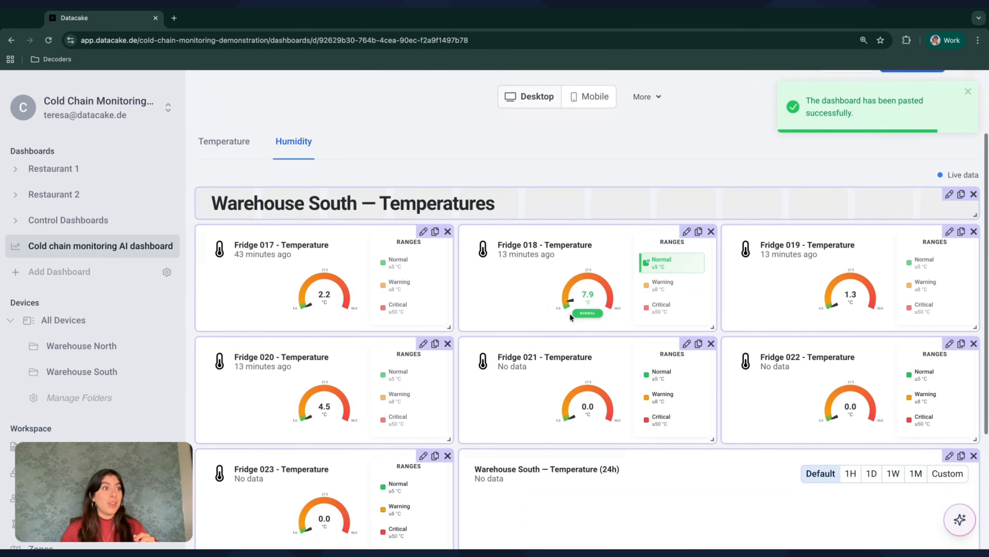
{"action": "scroll", "coordinate": [569, 314], "scroll_direction": "up", "scroll_amount": 2}
{"action": "left_click", "coordinate": [960, 165]}
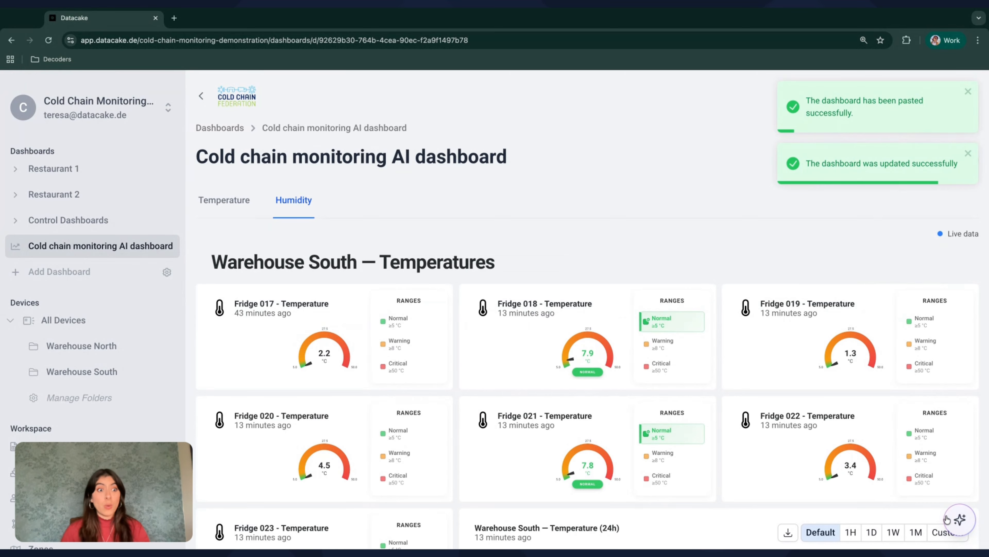
Ask the AI assistant to make the 'Humidity' tab display humidities of devices tagged warehouse_south
{"action": "mouse_move", "coordinate": [960, 519]}
{"action": "left_click", "coordinate": [900, 485]}
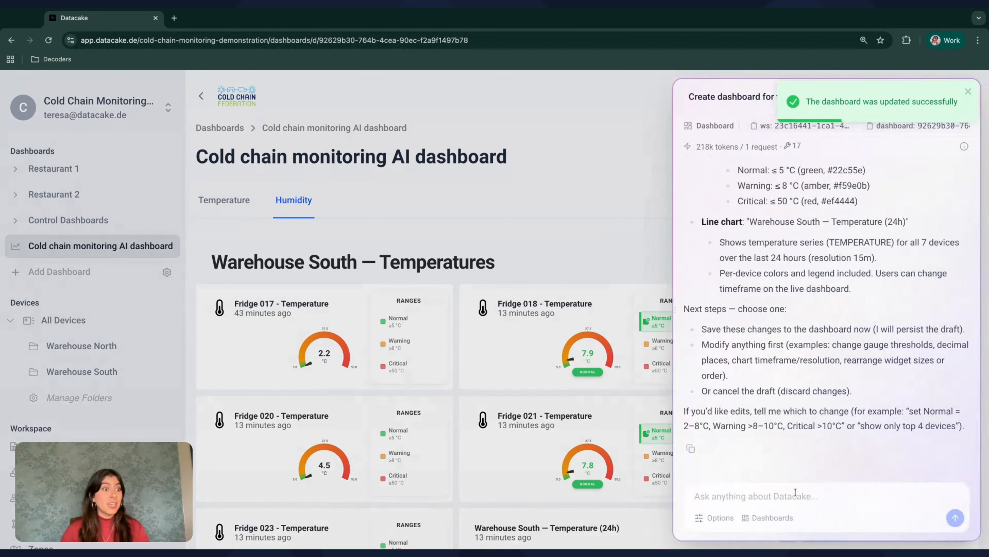
{"action": "type", "text": "Modify h"}
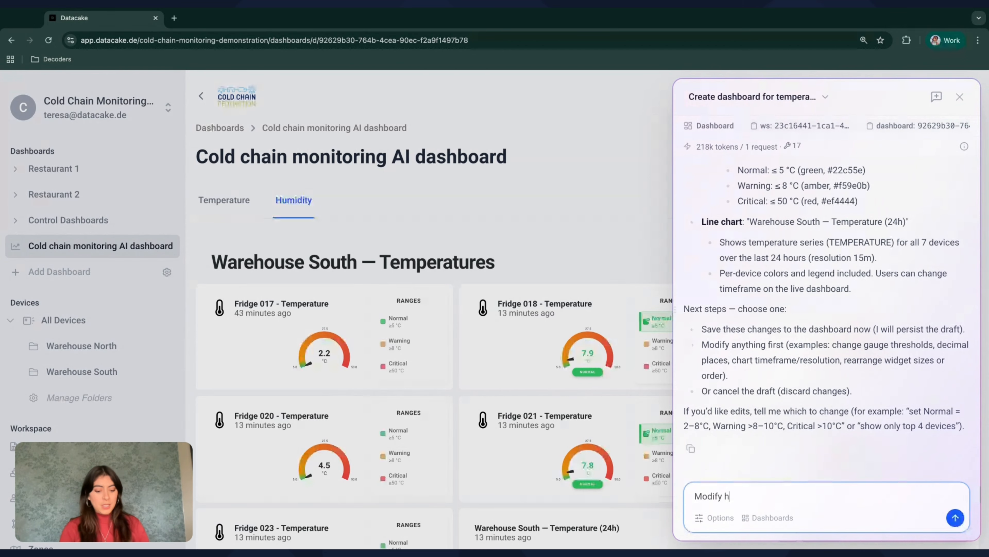
{"action": "key", "text": "BackSpace"}
{"action": "type", "text": "the \"Humidity\" tab in my da"}
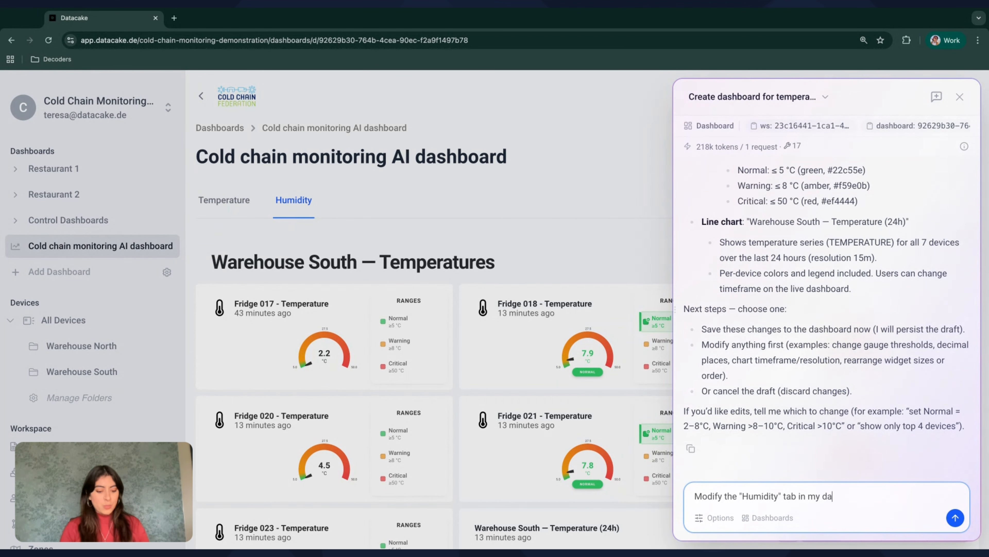
{"action": "type", "text": "shboard to display th"}
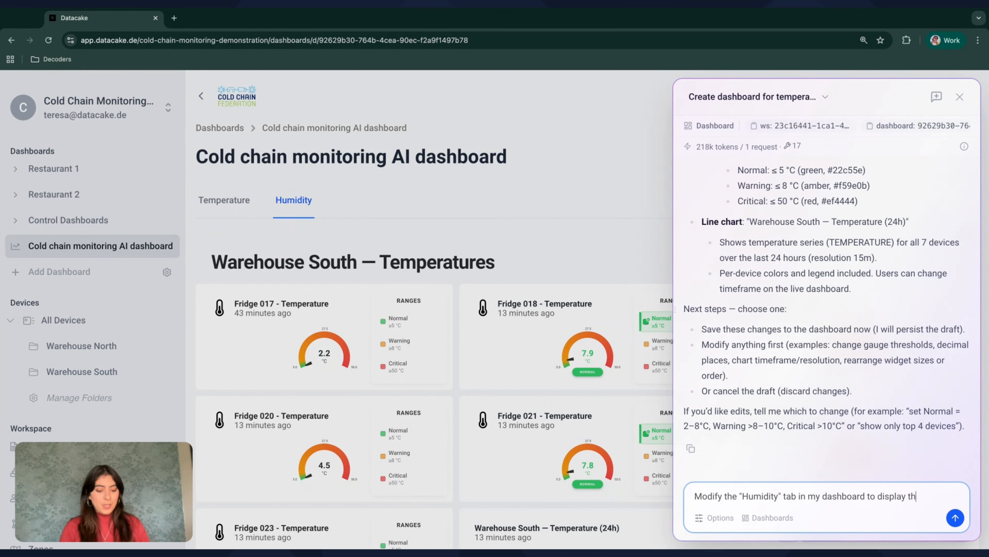
{"action": "type", "text": "e humidities of my dev"}
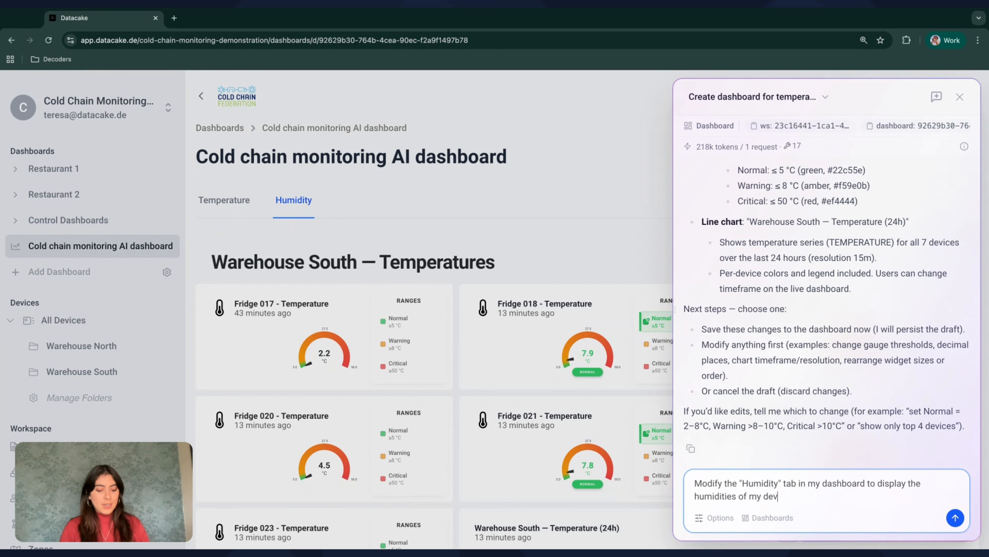
{"action": "type", "text": "ices with the tag \"wareg"}
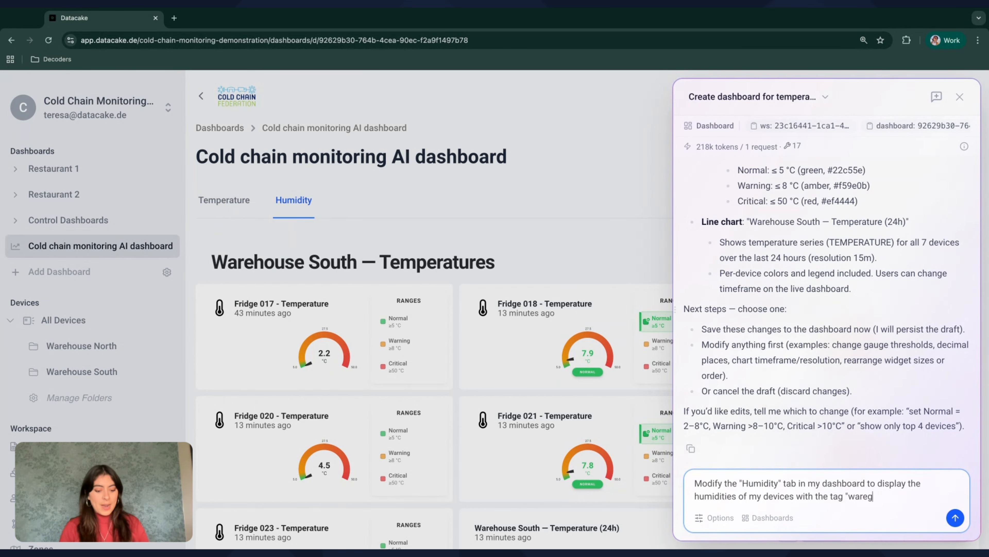
{"action": "key", "text": "BackSpace"}
{"action": "type", "text": "house_south\"."}
{"action": "key", "text": "Return"}
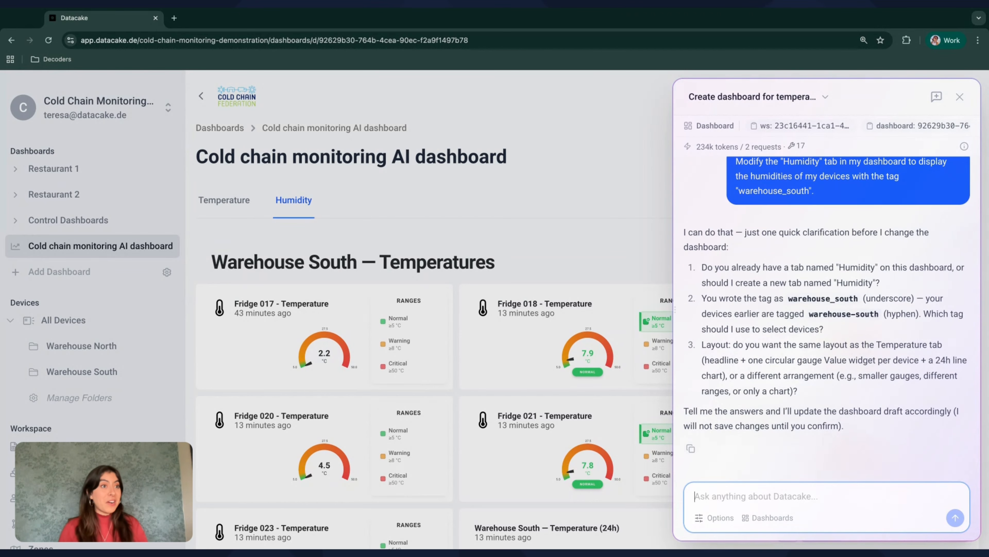
Reply that the 'Humidity' tab already exists, the tag is warehouse-south, and to copy the Temperature tab layout
{"action": "type", "text": "I alrea"}
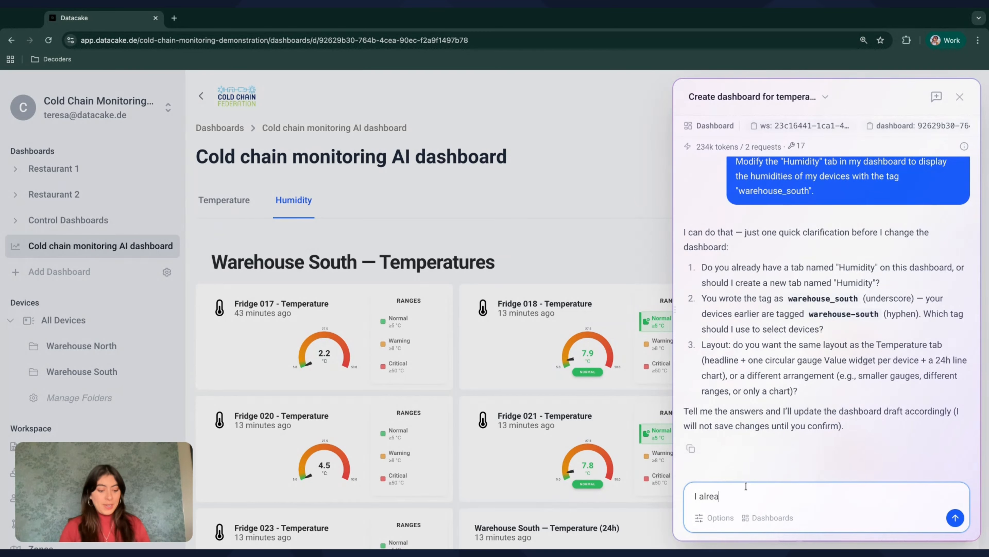
{"action": "type", "text": "dy have a tab cal"}
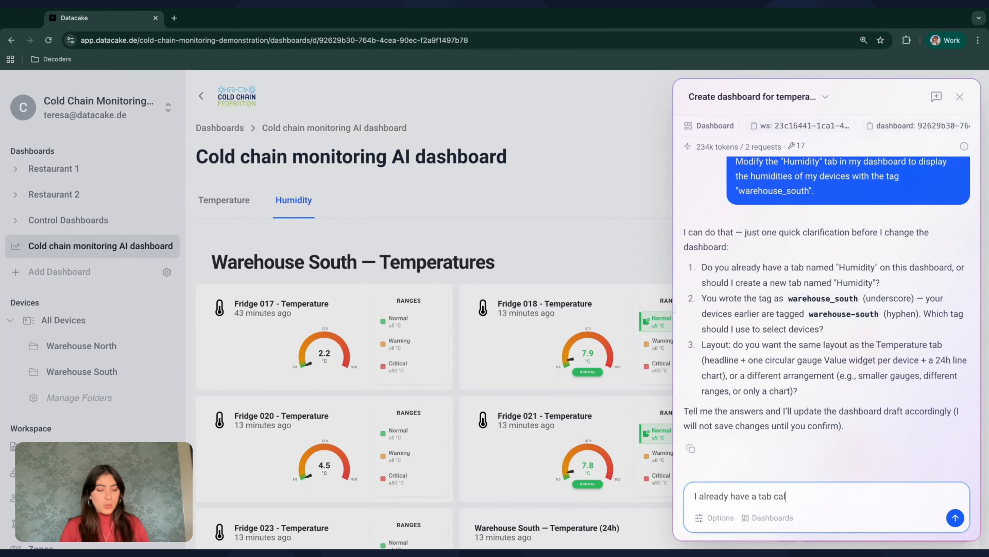
{"action": "type", "text": "led \"Humidity\". warehouse-south, I want t"}
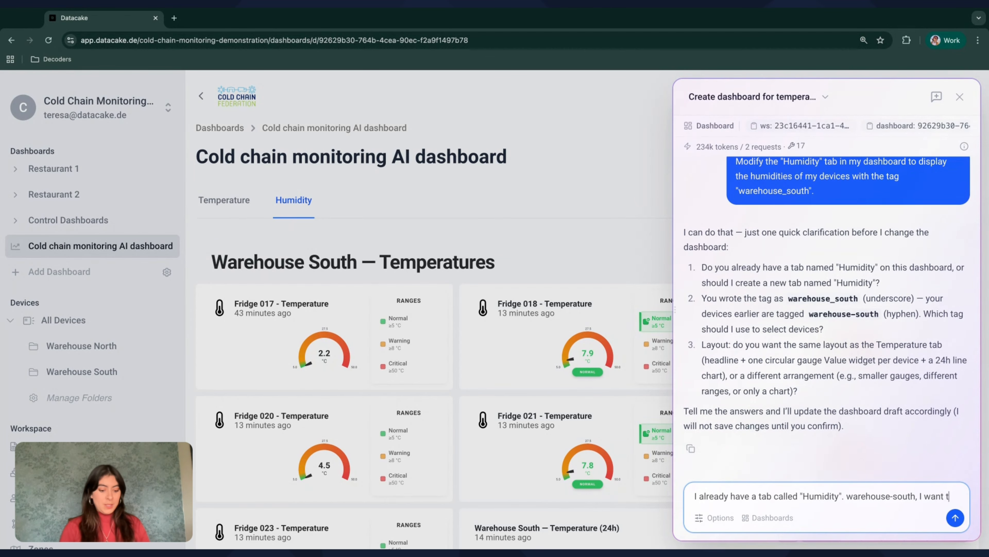
{"action": "type", "text": "he same layout"}
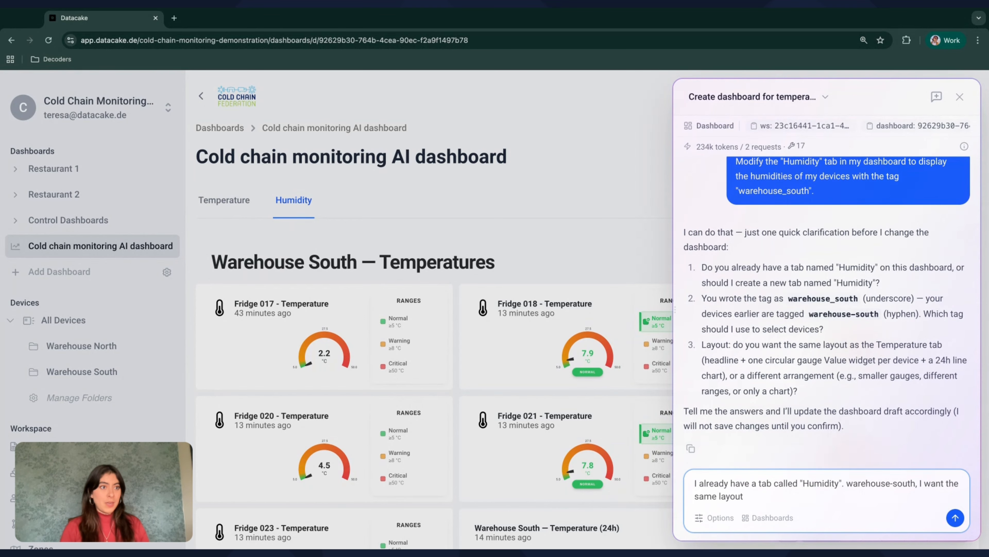
{"action": "type", "text": " as the temperature tab."}
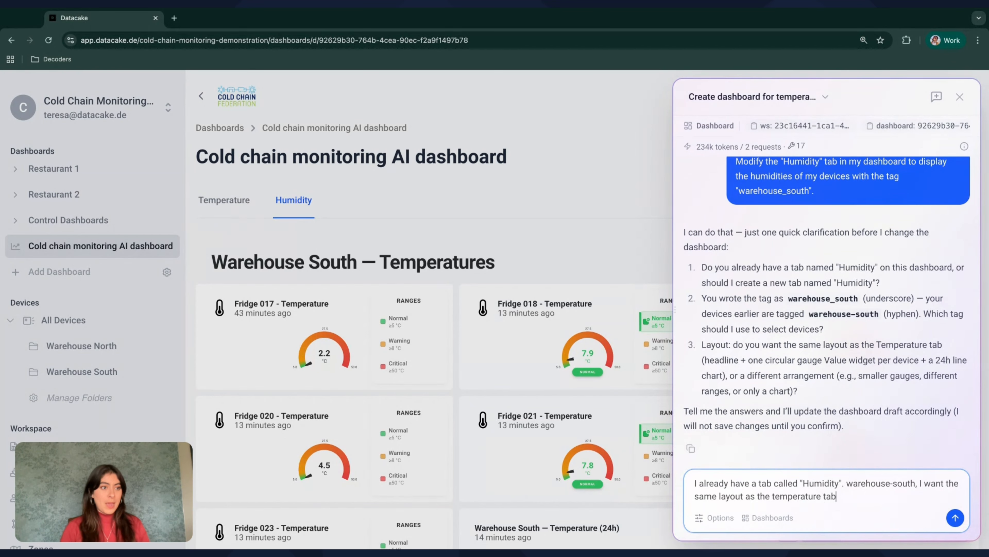
{"action": "left_click", "coordinate": [775, 496]}
{"action": "key", "text": "BackSpace"}
{"action": "type", "text": "T"}
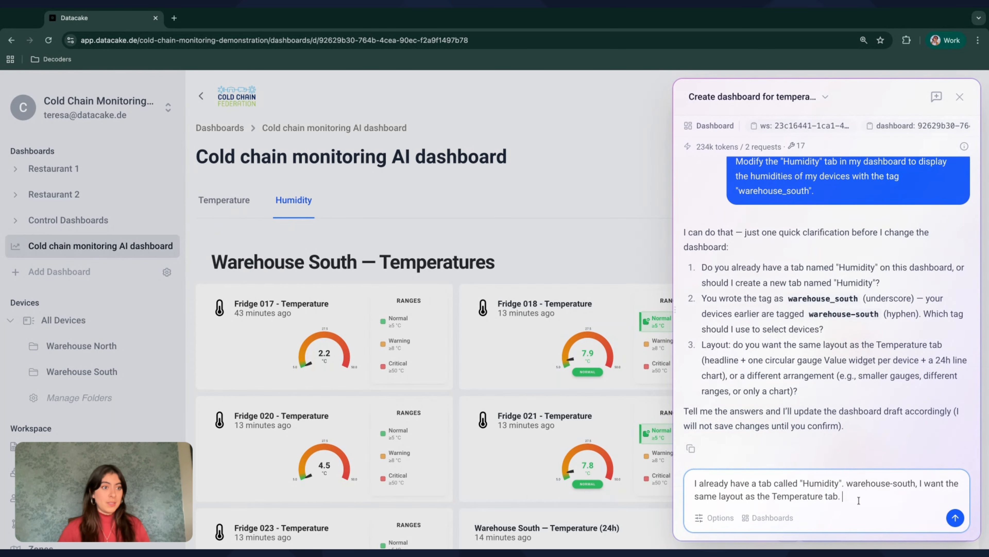
{"action": "key", "text": "Return"}
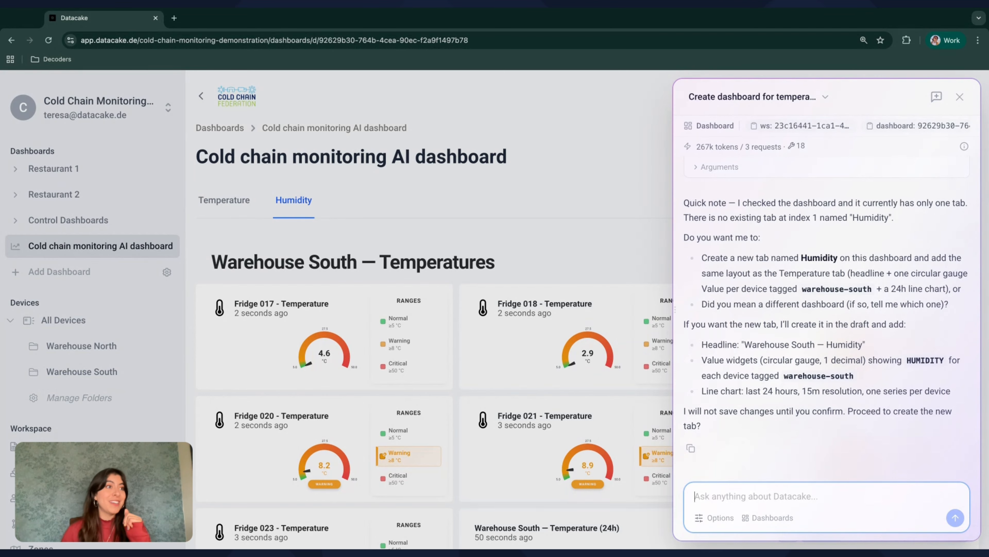
Ask the assistant to create a new tab using the Temperature tab's layout but with humidity data
{"action": "left_click", "coordinate": [842, 243]}
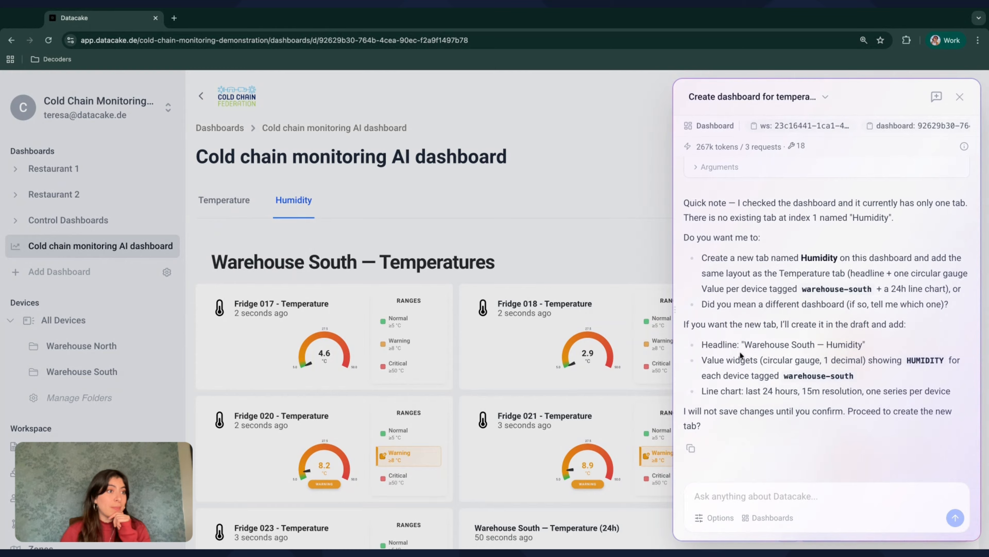
{"action": "left_click", "coordinate": [778, 504]}
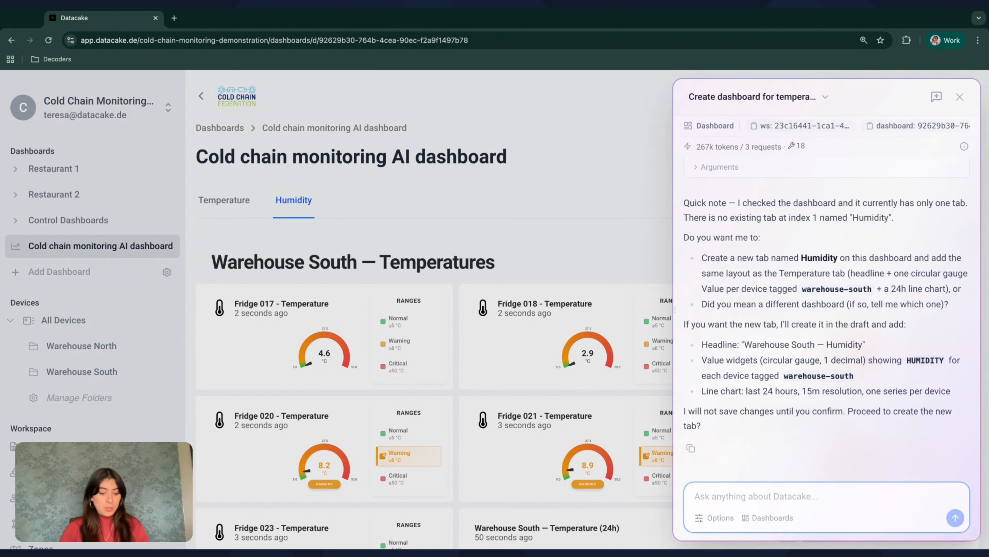
{"action": "type", "text": "You can create a new tab"}
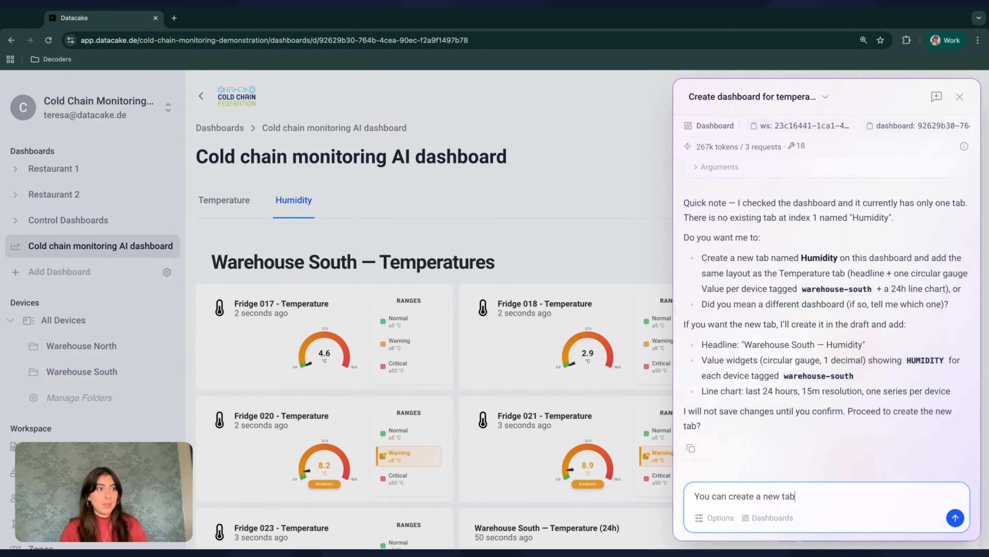
{"action": "type", "text": ", with the same layou"}
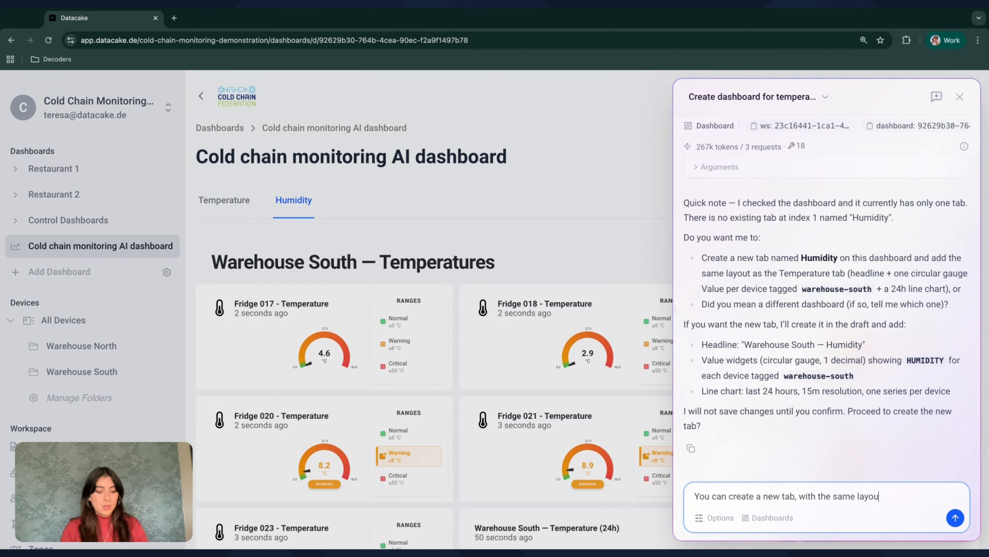
{"action": "type", "text": "t as the Temperature ta"}
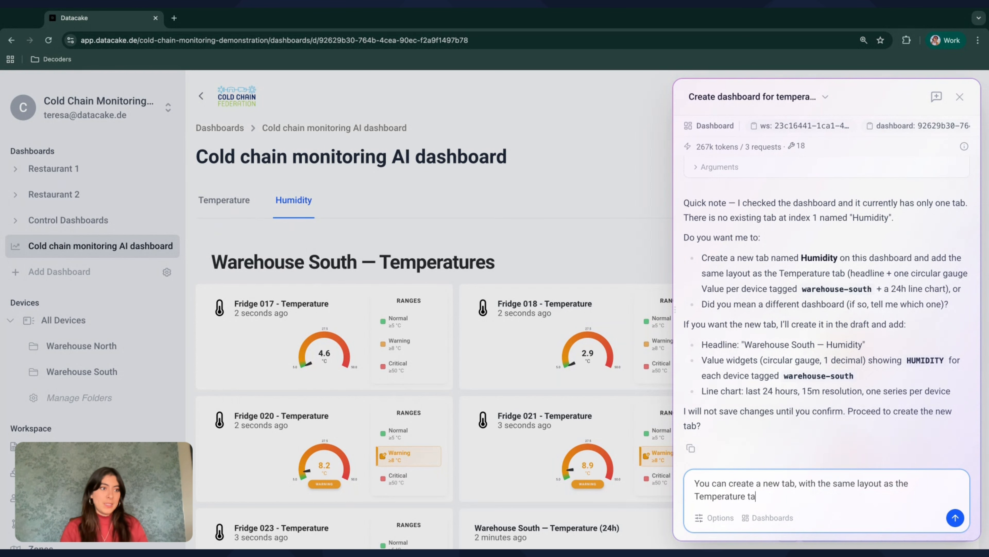
{"action": "type", "text": "b, but with Hu"}
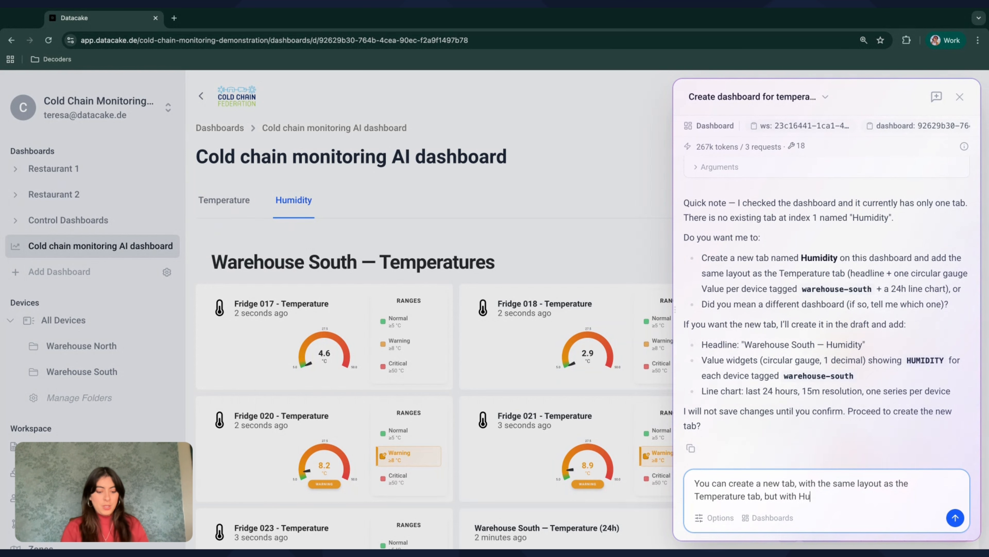
{"action": "type", "text": "midity data"}
{"action": "key", "text": "Return"}
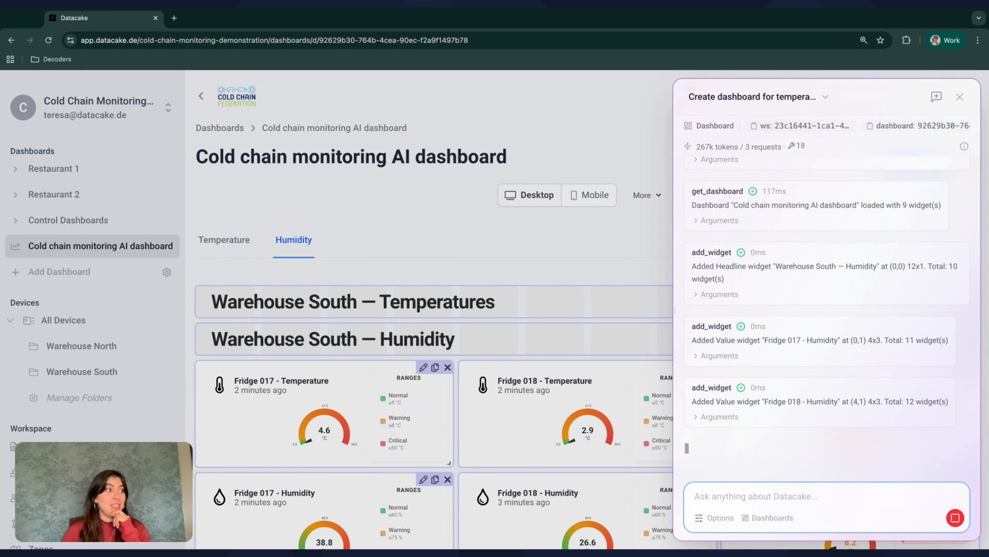
{"action": "scroll", "coordinate": [587, 309], "scroll_direction": "down", "scroll_amount": 2}
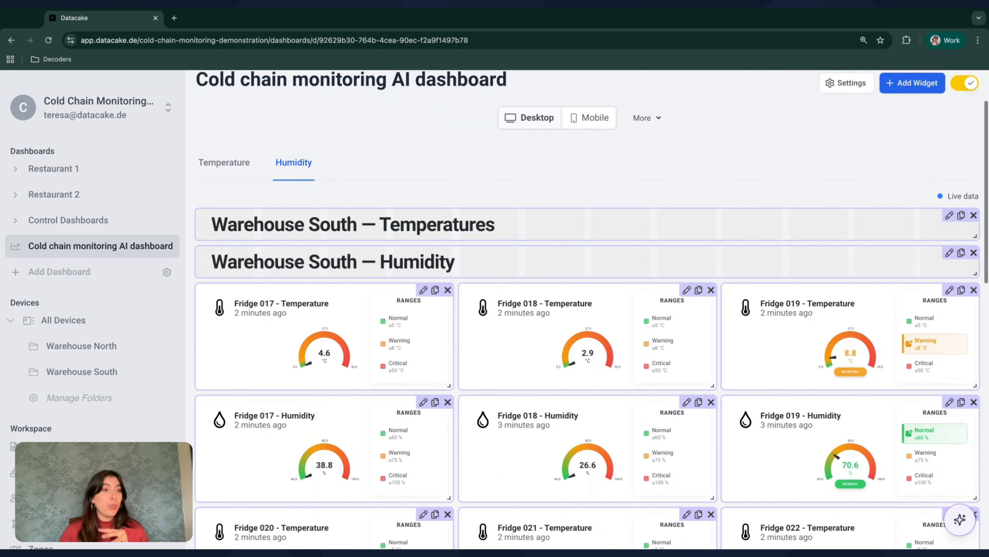
{"action": "scroll", "coordinate": [588, 310], "scroll_direction": "down", "scroll_amount": 5}
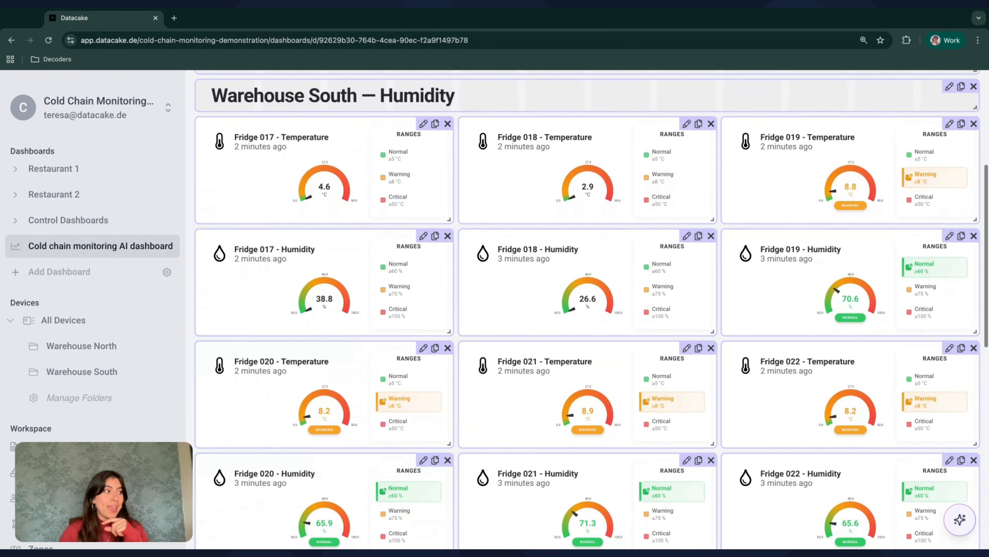
{"action": "scroll", "coordinate": [685, 355], "scroll_direction": "down", "scroll_amount": 4}
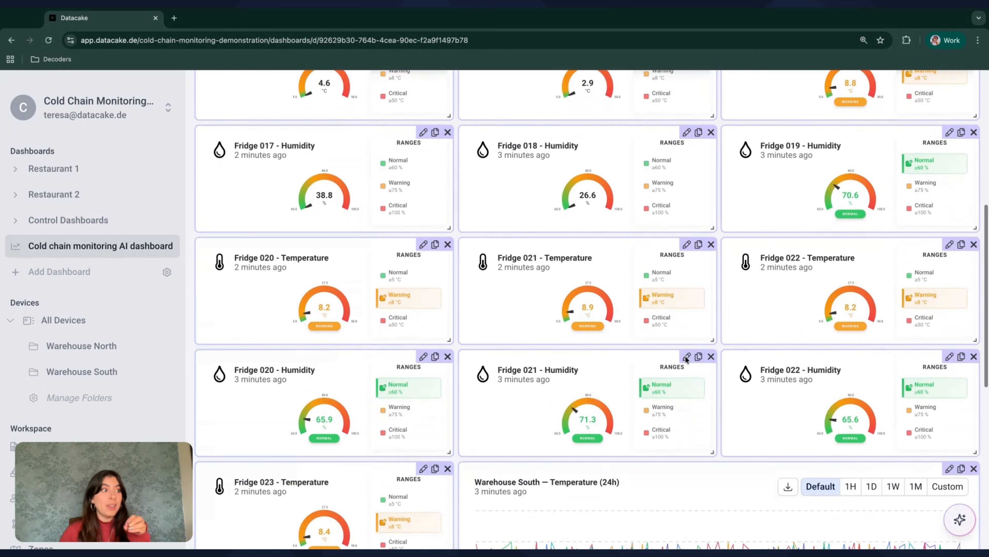
{"action": "scroll", "coordinate": [685, 355], "scroll_direction": "down", "scroll_amount": 6}
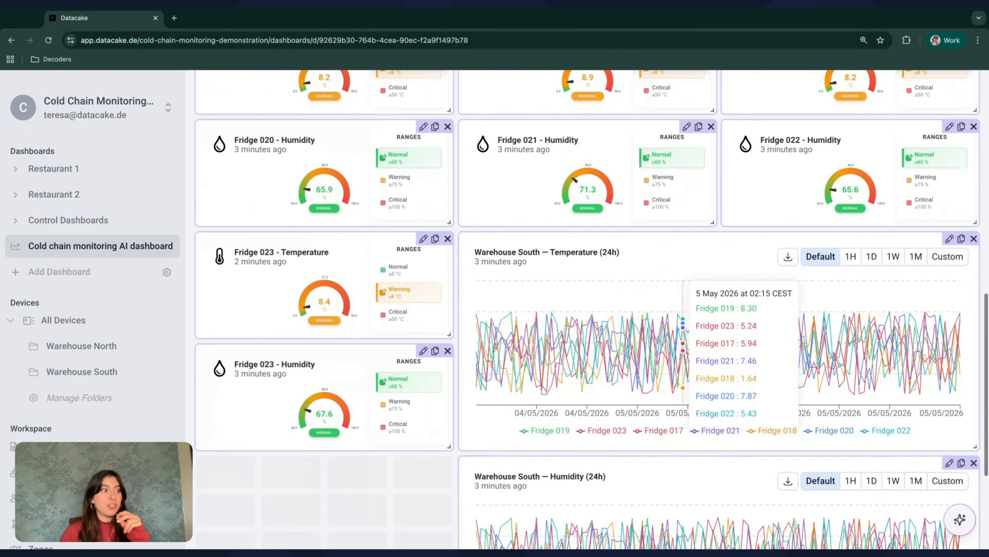
{"action": "scroll", "coordinate": [685, 355], "scroll_direction": "down", "scroll_amount": 2}
{"action": "scroll", "coordinate": [685, 355], "scroll_direction": "up", "scroll_amount": 4}
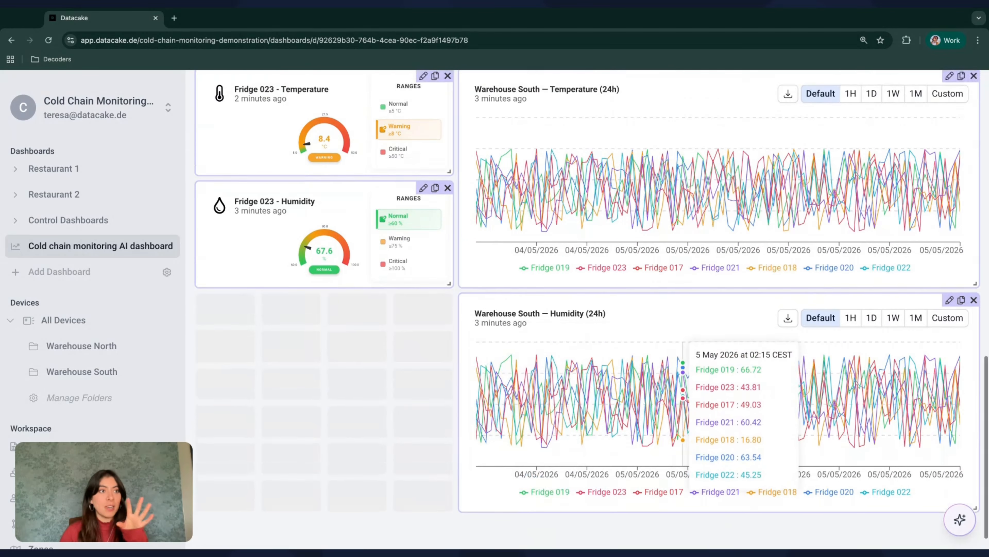
{"action": "scroll", "coordinate": [682, 519], "scroll_direction": "up", "scroll_amount": 10}
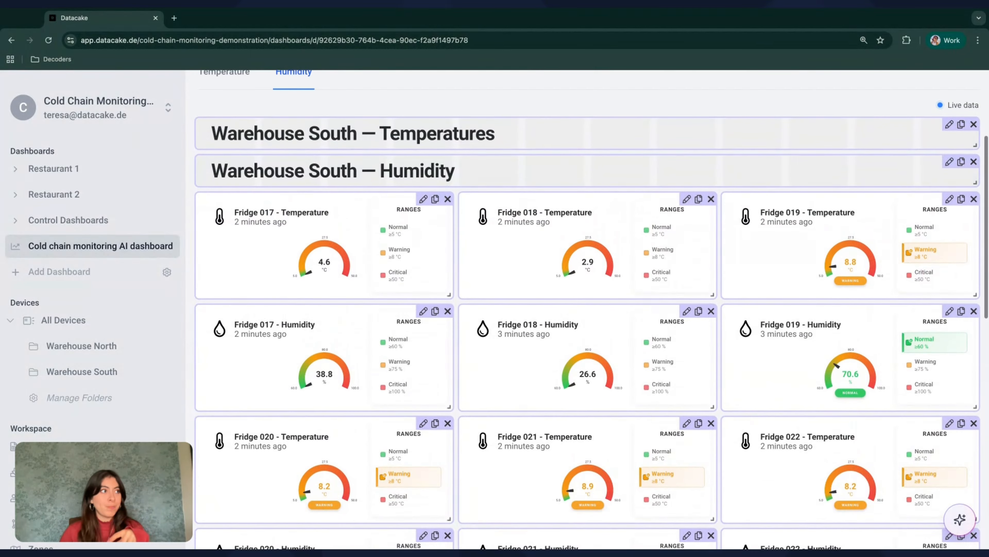
Delete the Warehouse South — Temperatures headline and the Fridge 017–022 temperature gauges
{"action": "left_click", "coordinate": [973, 125]}
{"action": "scroll", "coordinate": [776, 262], "scroll_direction": "up", "scroll_amount": 3}
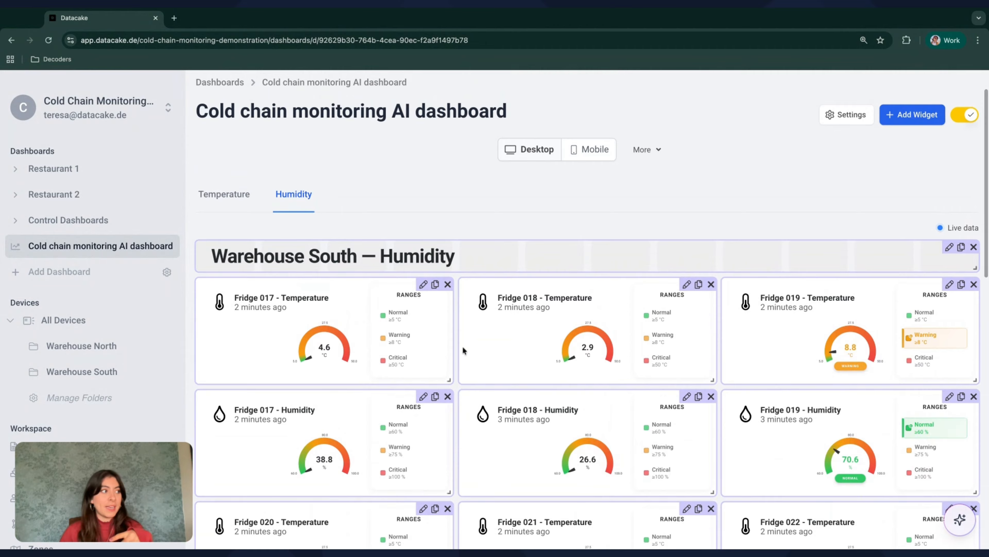
{"action": "left_click", "coordinate": [448, 284]}
{"action": "left_click", "coordinate": [711, 285]}
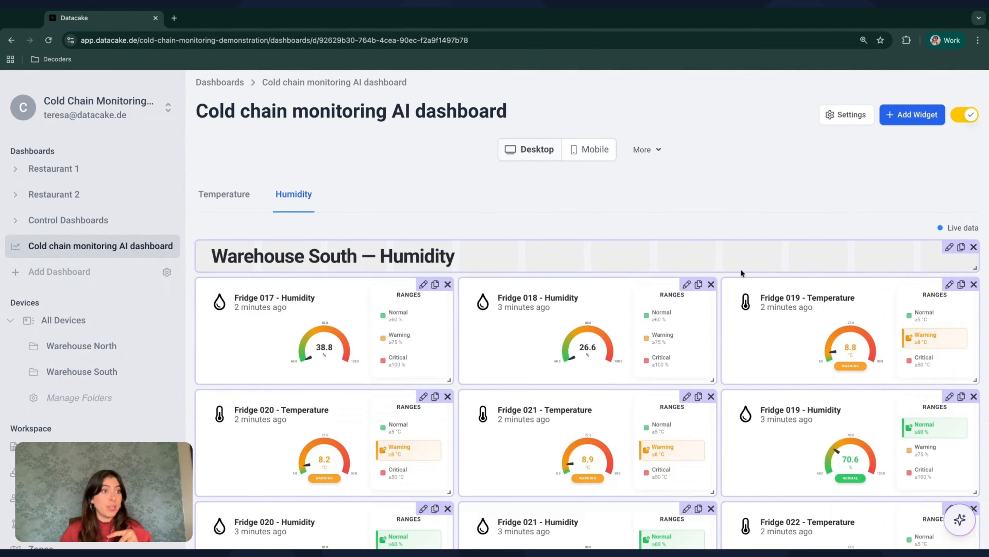
{"action": "left_click", "coordinate": [974, 284]}
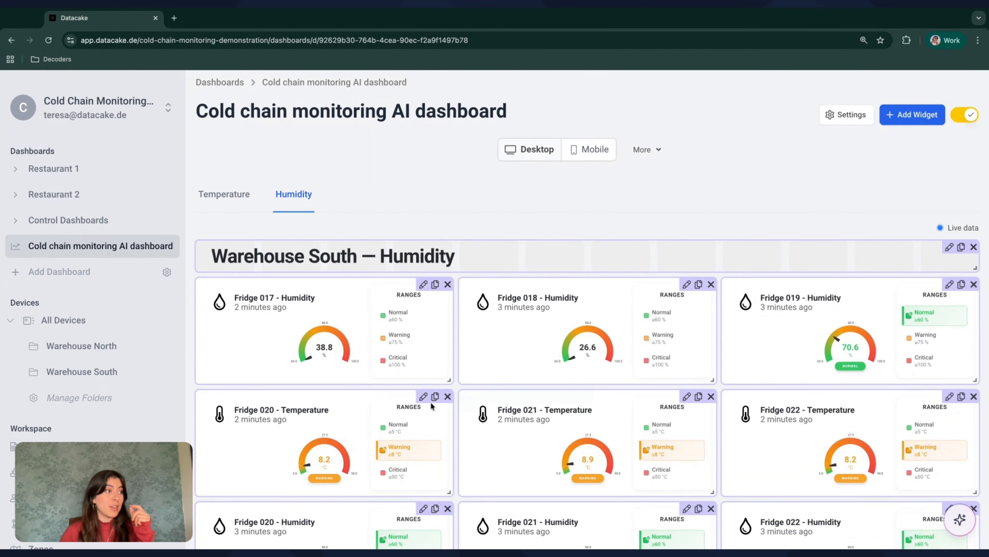
{"action": "left_click", "coordinate": [448, 396]}
{"action": "left_click", "coordinate": [711, 396]}
{"action": "left_click", "coordinate": [974, 396]}
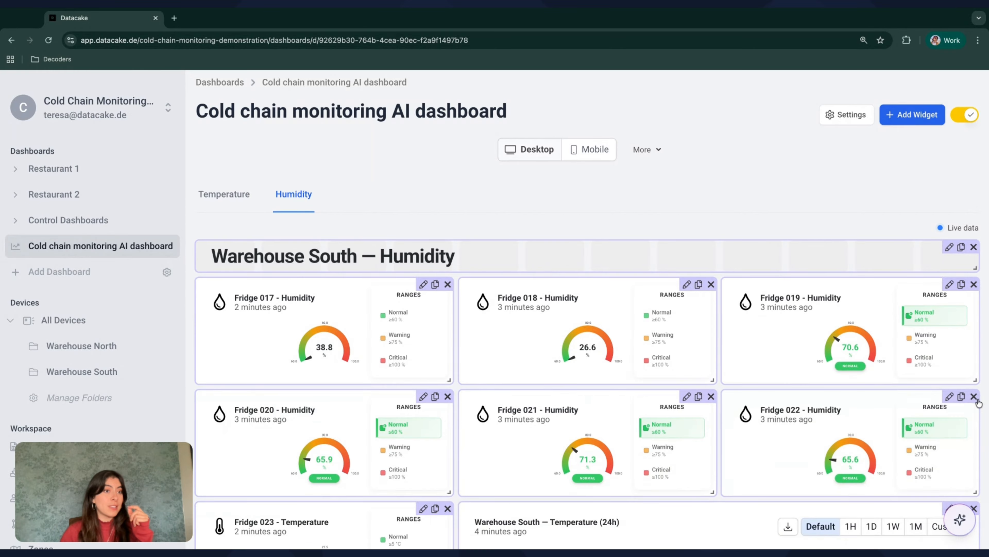
Delete the Fridge 023 temperature gauge and the 24h temperature chart
{"action": "scroll", "coordinate": [584, 390], "scroll_direction": "down", "scroll_amount": 3}
{"action": "left_click", "coordinate": [447, 404]}
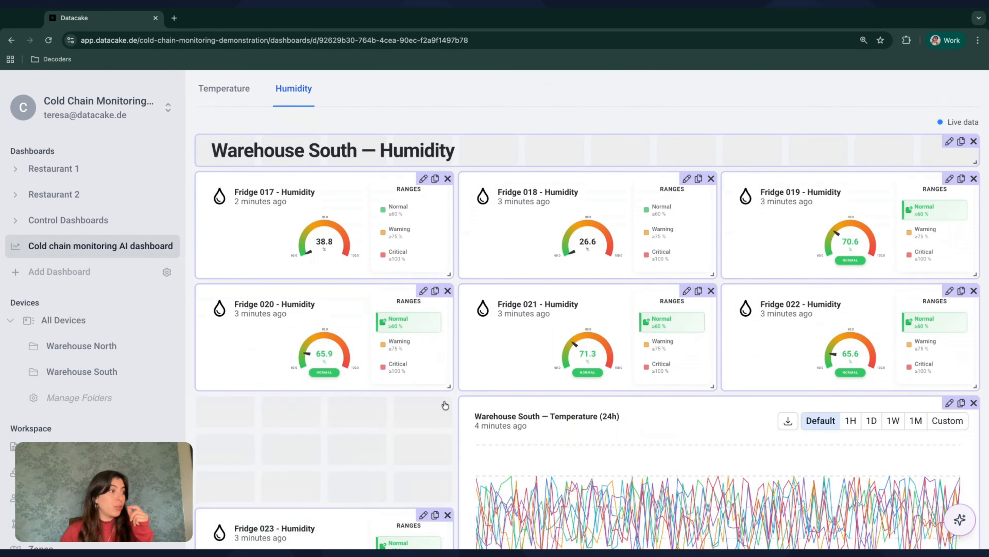
{"action": "left_click", "coordinate": [973, 404]}
{"action": "scroll", "coordinate": [725, 369], "scroll_direction": "down", "scroll_amount": 2}
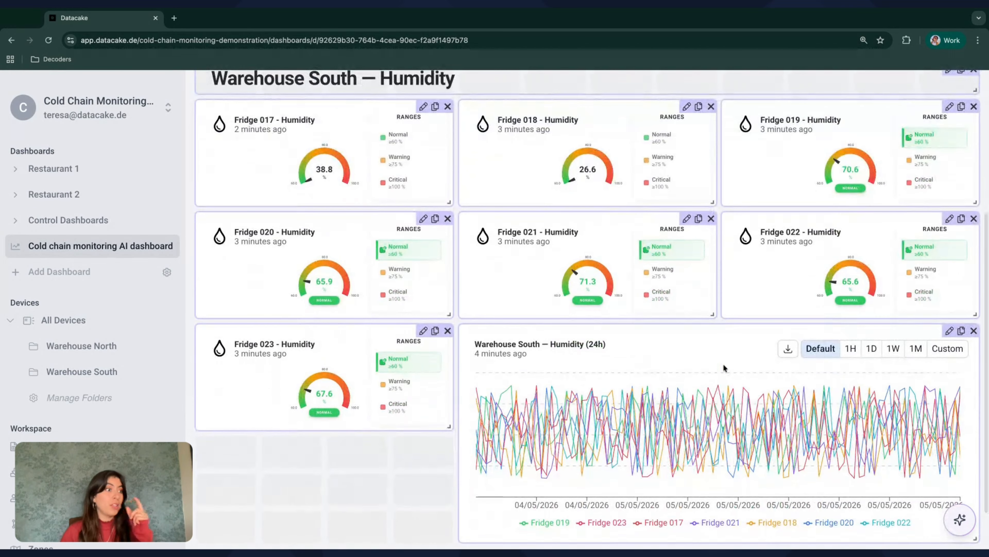
{"action": "scroll", "coordinate": [883, 169], "scroll_direction": "up", "scroll_amount": 5}
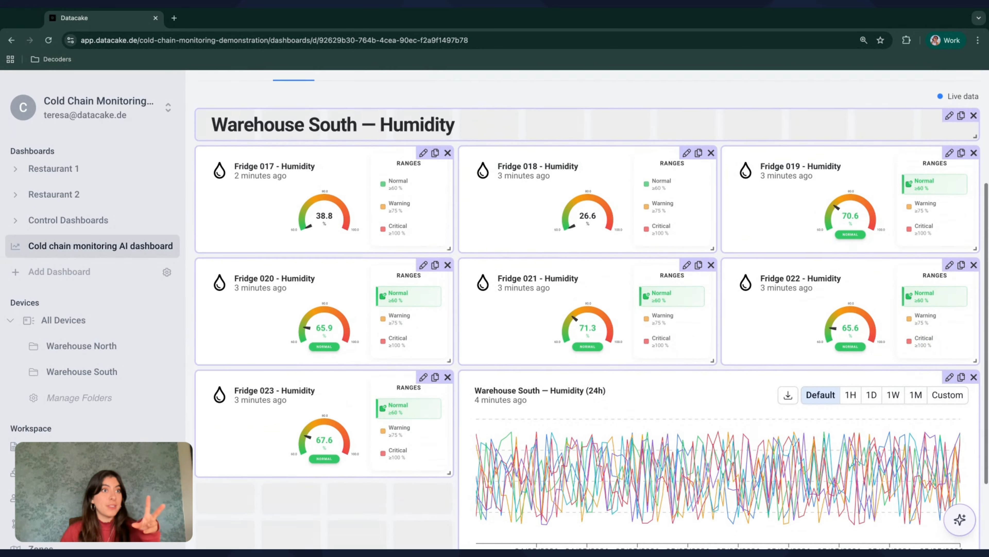
{"action": "scroll", "coordinate": [883, 169], "scroll_direction": "up", "scroll_amount": 1}
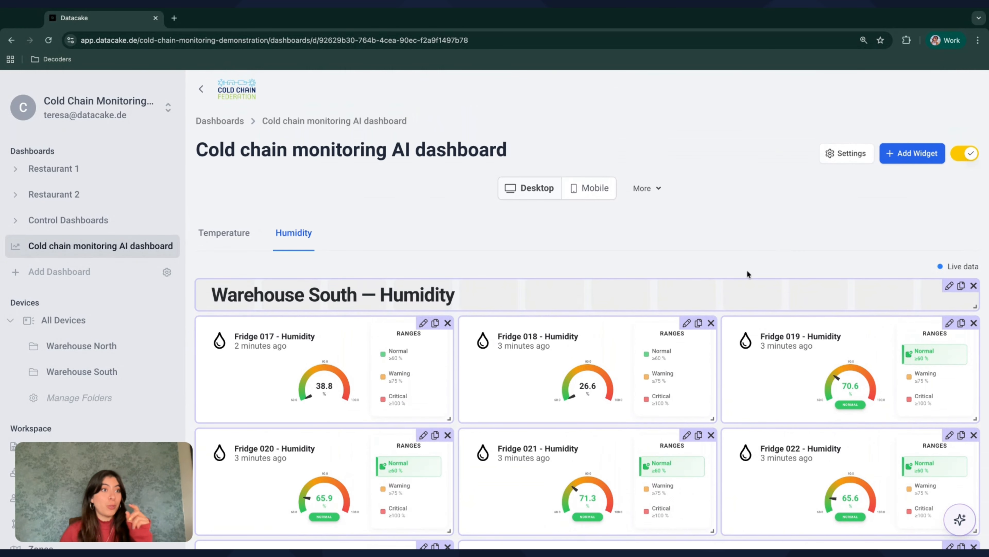
Save by switching off edit mode, then view the Temperature tab and return to the Humidity tab
{"action": "left_click", "coordinate": [953, 155]}
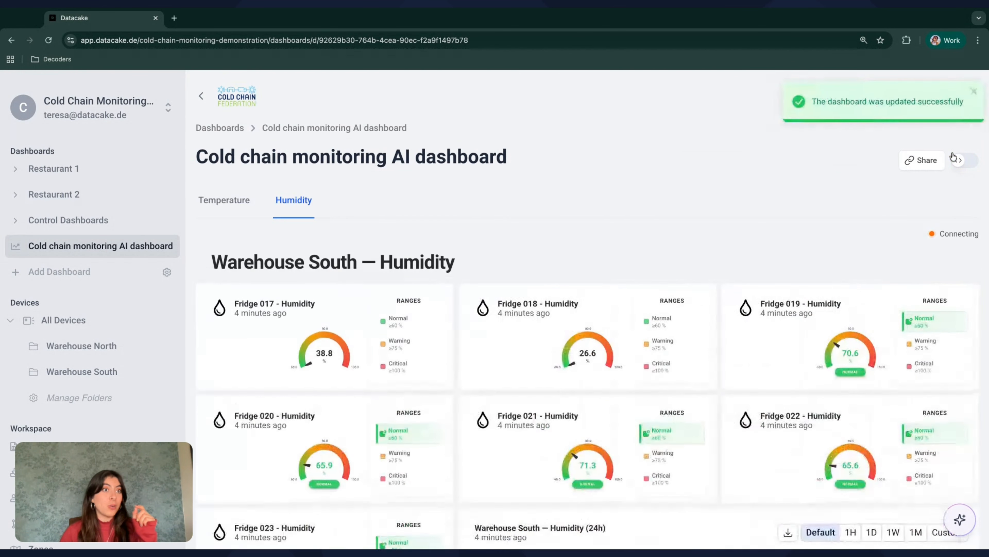
{"action": "scroll", "coordinate": [690, 257], "scroll_direction": "down", "scroll_amount": 4}
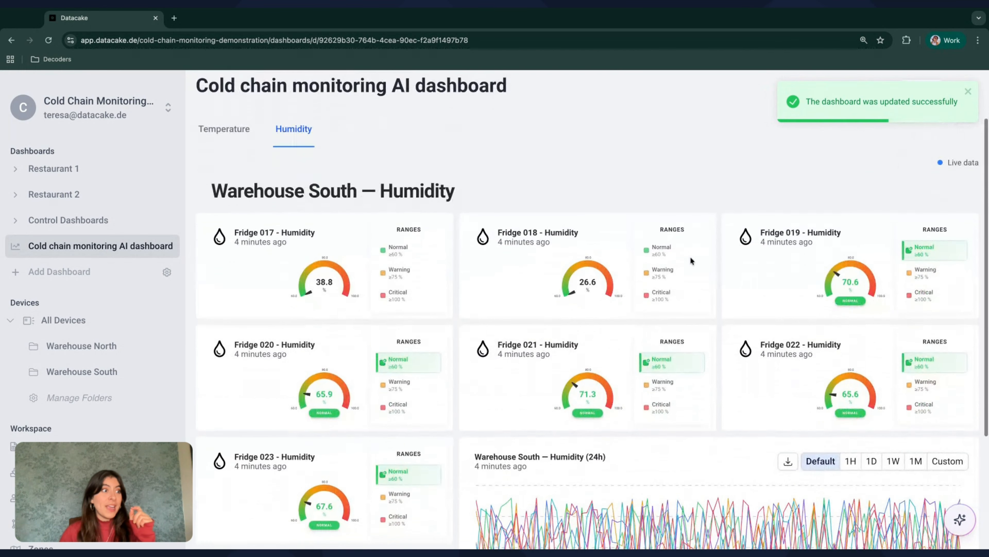
{"action": "scroll", "coordinate": [690, 257], "scroll_direction": "up", "scroll_amount": 4}
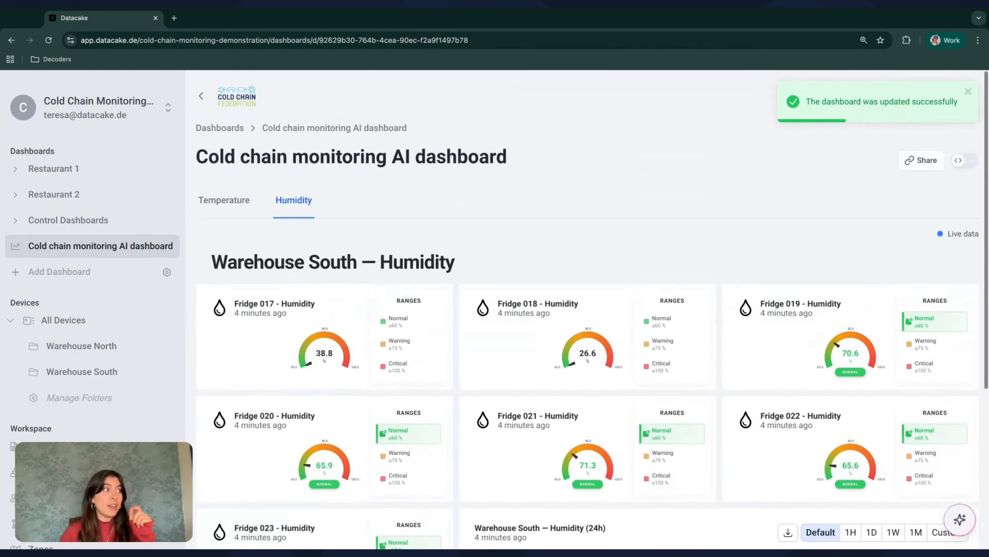
{"action": "left_click", "coordinate": [248, 209]}
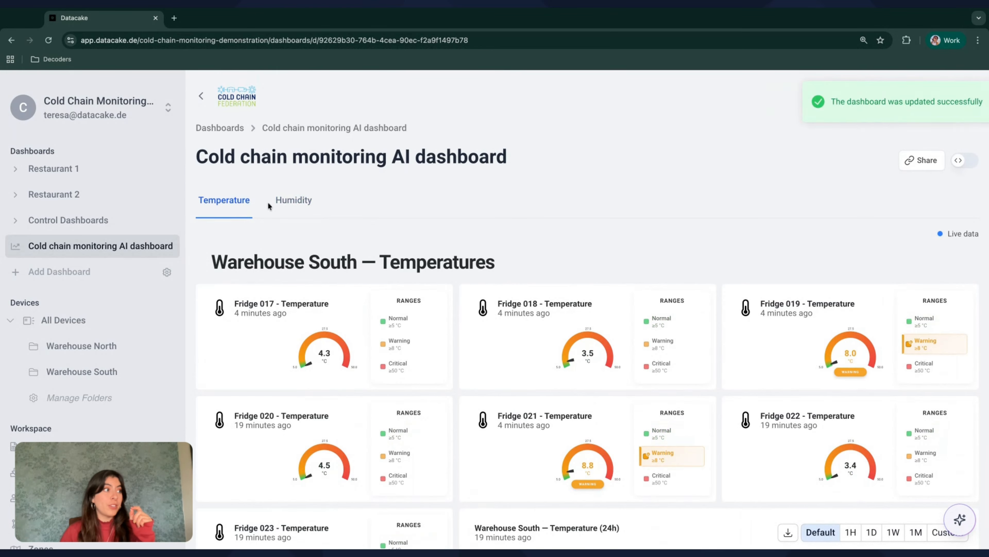
{"action": "left_click", "coordinate": [294, 202]}
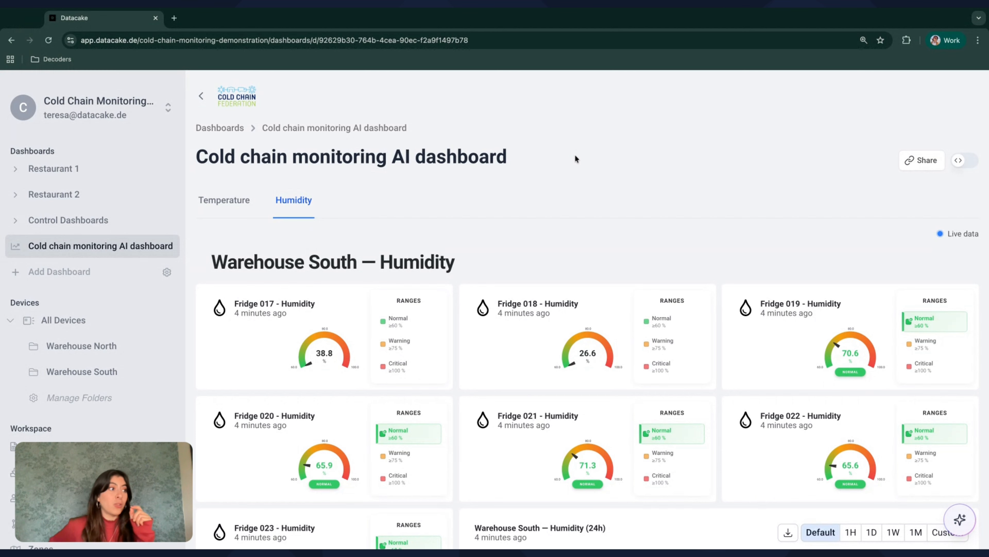
{"action": "scroll", "coordinate": [661, 336], "scroll_direction": "down", "scroll_amount": 1}
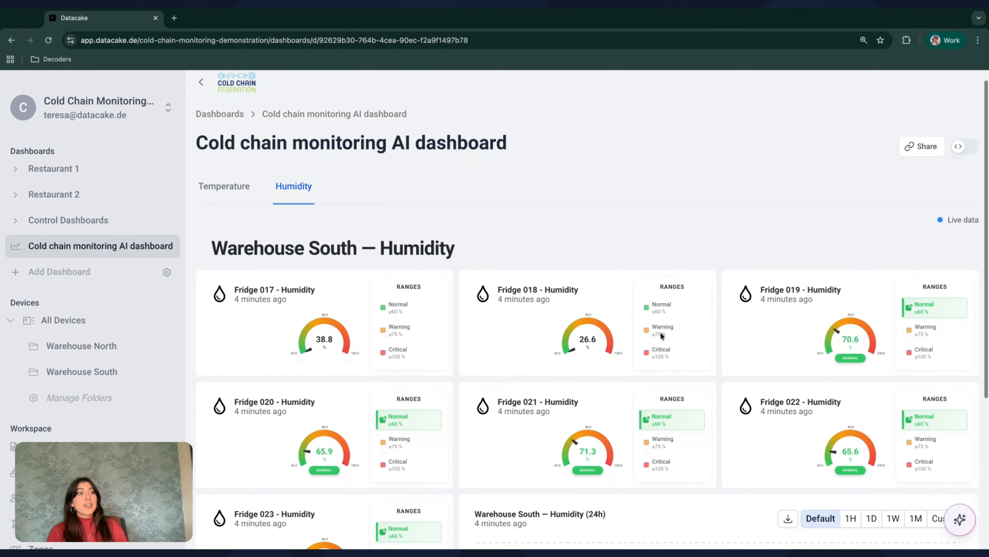
{"action": "scroll", "coordinate": [625, 175], "scroll_direction": "up", "scroll_amount": 1}
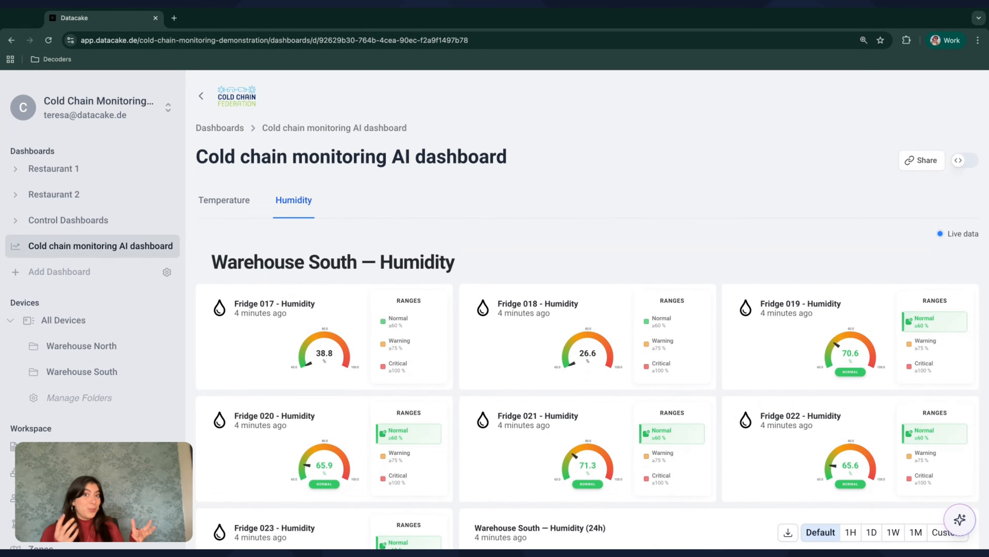